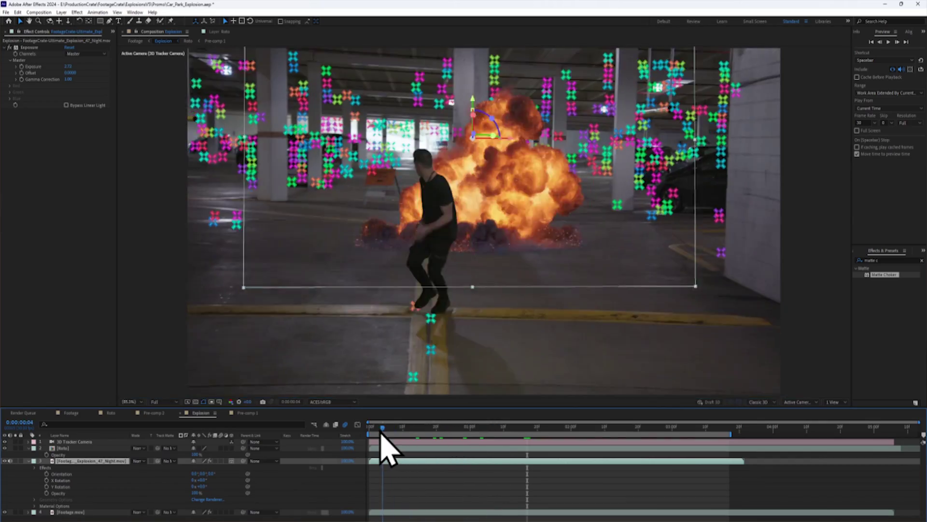
Scrub the Explosion comp back to replay the smoky Explosion_43 element from its start.
{"action": "mouse_move", "coordinate": [381, 431]}
{"action": "left_mouse_down"}
{"action": "mouse_move", "coordinate": [357, 429]}
{"action": "mouse_move", "coordinate": [394, 434]}
{"action": "left_mouse_up"}
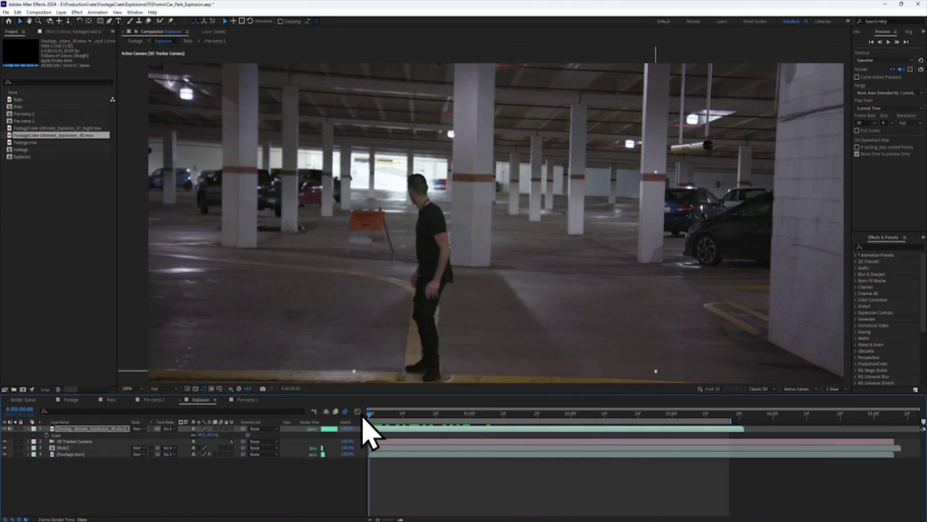
Add Explosion_47_Night.mov to the composition as a new layer.
{"action": "left_click_drag", "start_coordinate": [369, 414], "coordinate": [481, 433]}
{"action": "left_click_drag", "start_coordinate": [77, 128], "coordinate": [614, 281]}
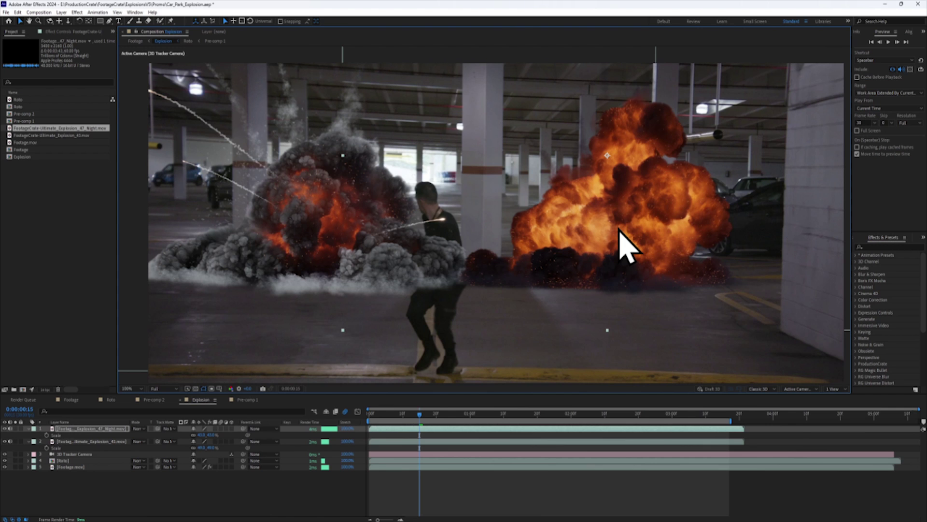
{"action": "scroll", "coordinate": [470, 264], "scroll_direction": "up", "scroll_amount": 3}
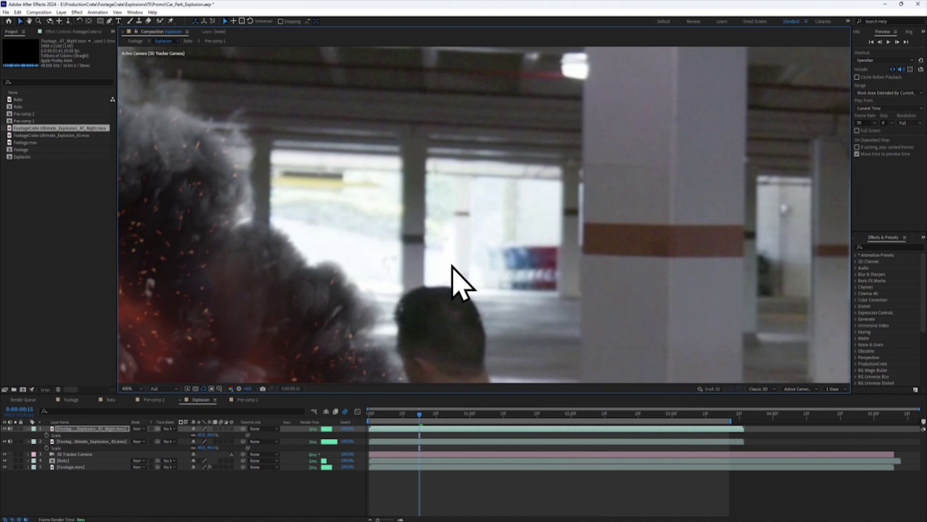
Raise the Night explosion's exposure to 3.23 and nudge it slightly right and down.
{"action": "scroll", "coordinate": [462, 285], "scroll_direction": "down", "scroll_amount": 2}
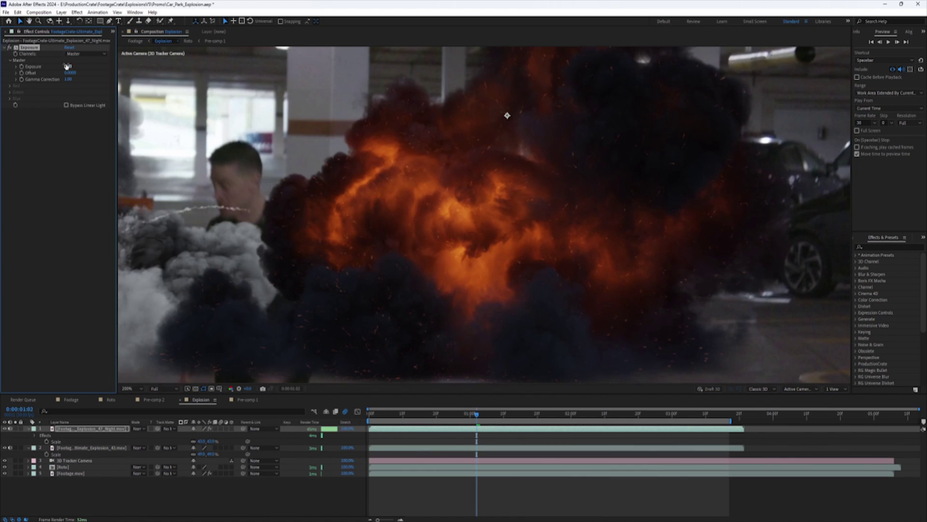
{"action": "mouse_move", "coordinate": [67, 66]}
{"action": "left_mouse_down"}
{"action": "mouse_move", "coordinate": [104, 66]}
{"action": "mouse_move", "coordinate": [80, 66]}
{"action": "left_mouse_up"}
{"action": "scroll", "coordinate": [367, 239], "scroll_direction": "down", "scroll_amount": 2}
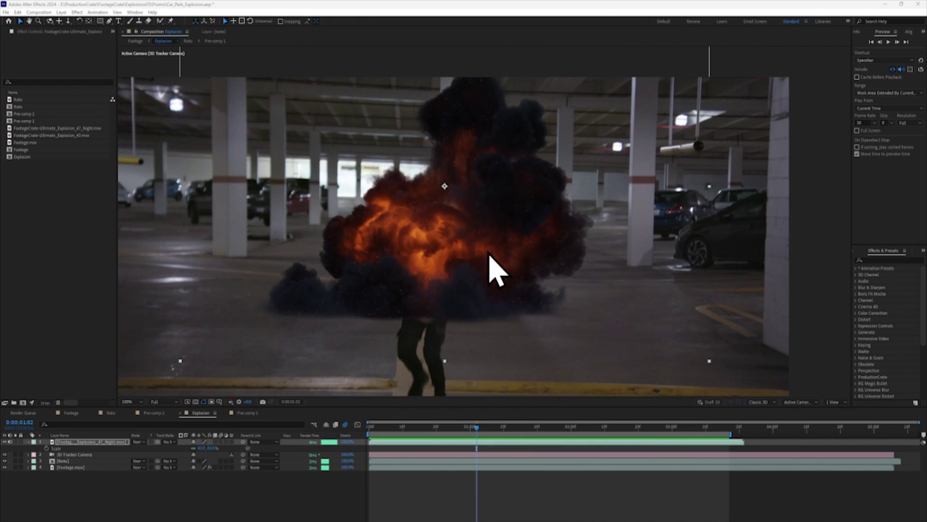
{"action": "left_click_drag", "start_coordinate": [467, 240], "coordinate": [473, 245]}
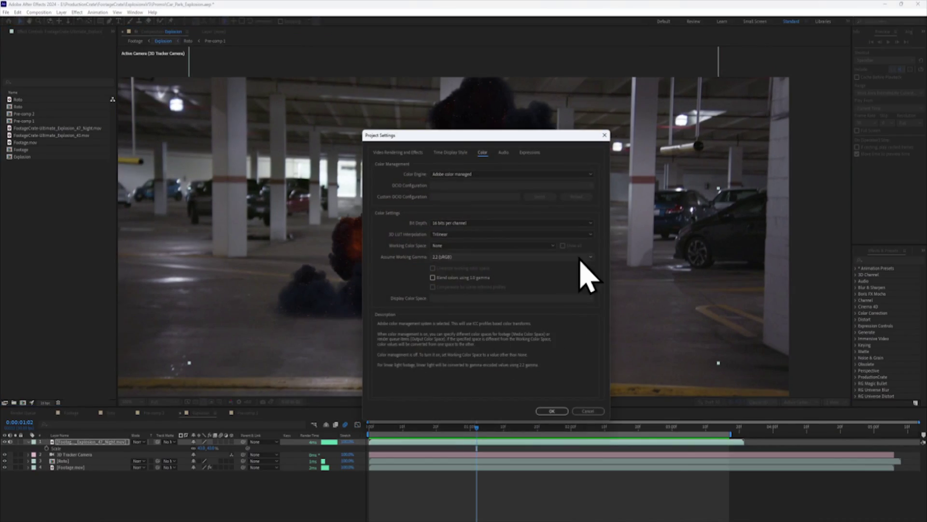
Switch the project to OCIO colour management with ACES 1.2 and ACEScg, then tweak the viewer exposure.
{"action": "left_click", "coordinate": [512, 174]}
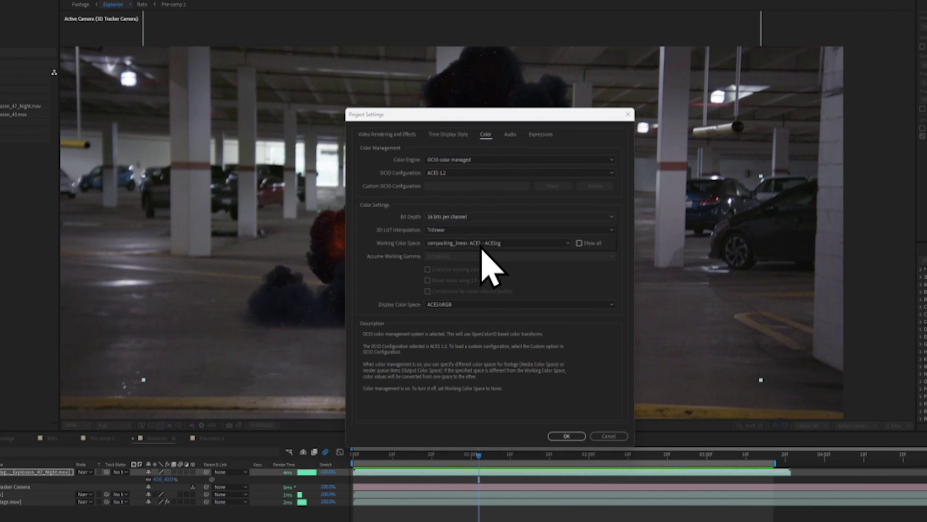
{"action": "left_click", "coordinate": [573, 437]}
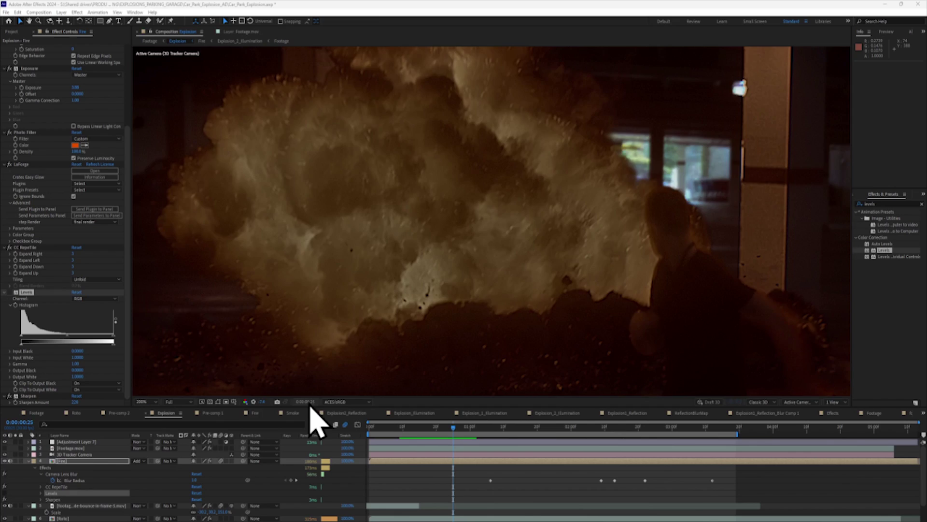
{"action": "left_click", "coordinate": [263, 402]}
{"action": "left_click", "coordinate": [256, 402]}
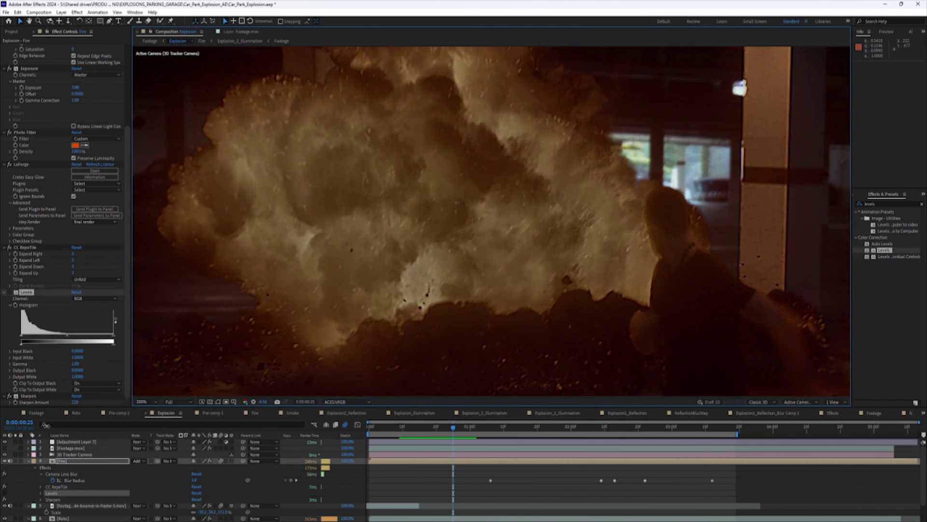
{"action": "left_click_drag", "start_coordinate": [46, 425], "coordinate": [75, 423]}
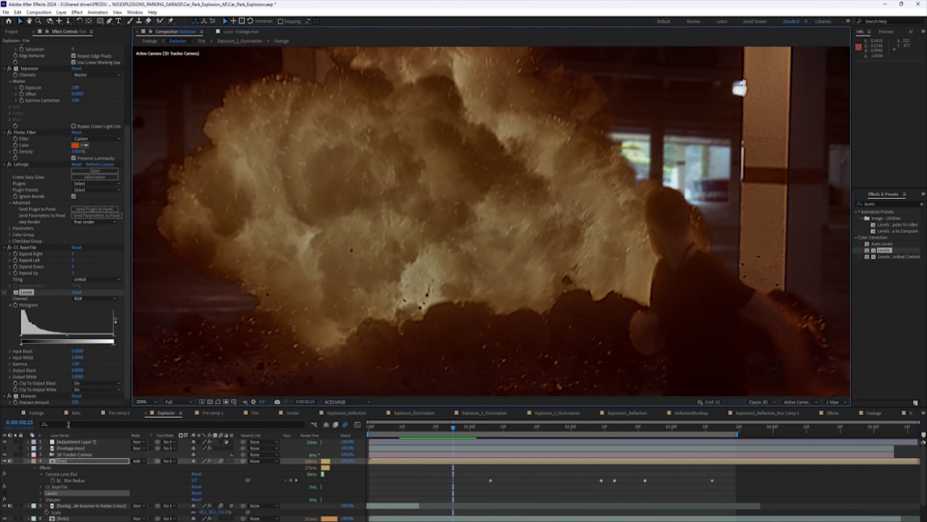
Toggle the fire's Levels effect on and off, then move to a later frame.
{"action": "left_click", "coordinate": [9, 293]}
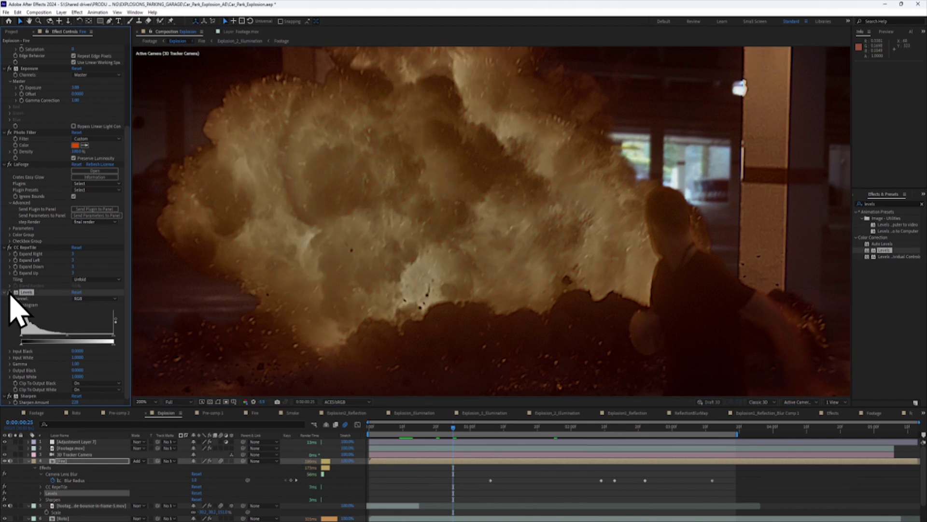
{"action": "left_click", "coordinate": [10, 293]}
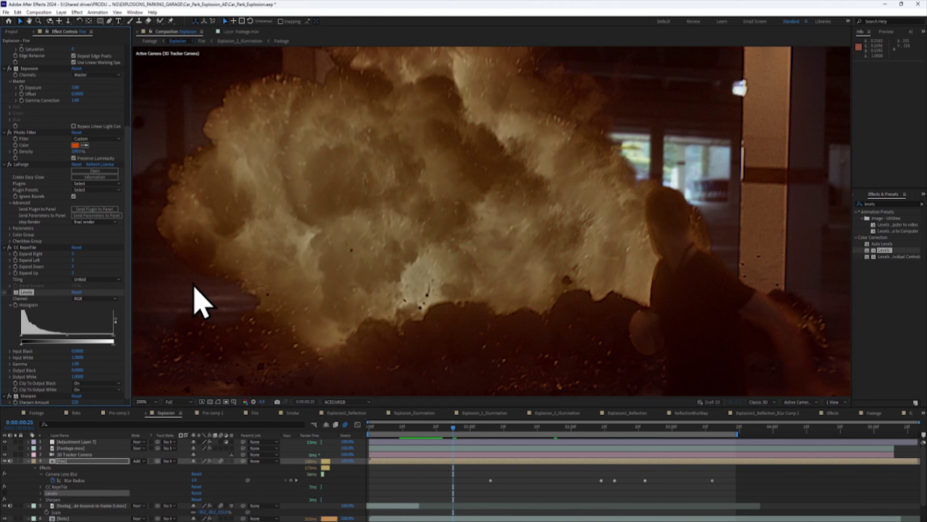
{"action": "scroll", "coordinate": [290, 314], "scroll_direction": "down", "scroll_amount": 2}
{"action": "left_click_drag", "start_coordinate": [535, 430], "coordinate": [598, 437]}
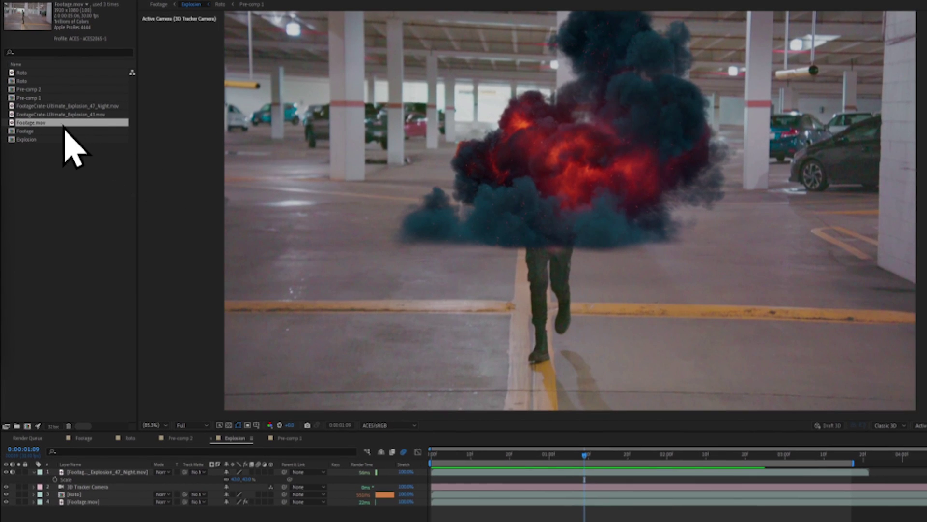
Interpret Footage.mov with Output sRGB as its override media colour space.
{"action": "right_click", "coordinate": [52, 124]}
{"action": "mouse_move", "coordinate": [90, 188]}
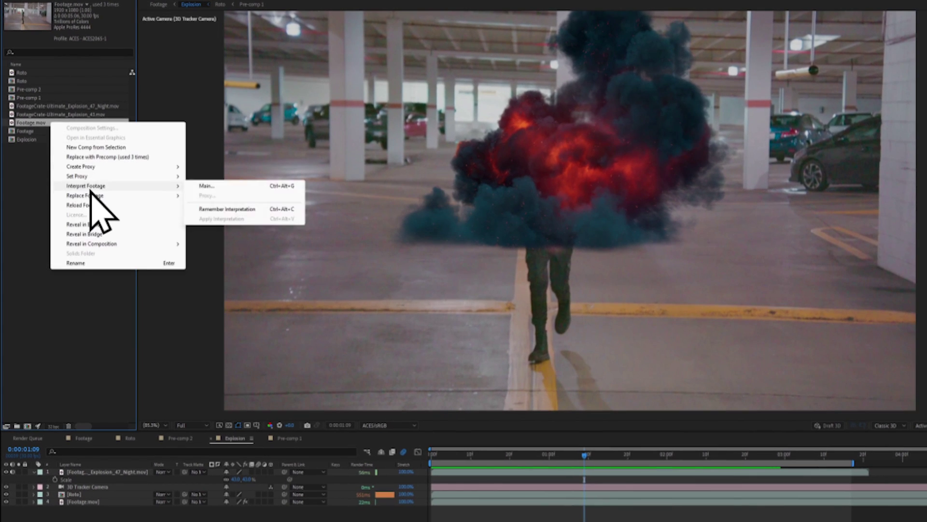
{"action": "left_click", "coordinate": [206, 186]}
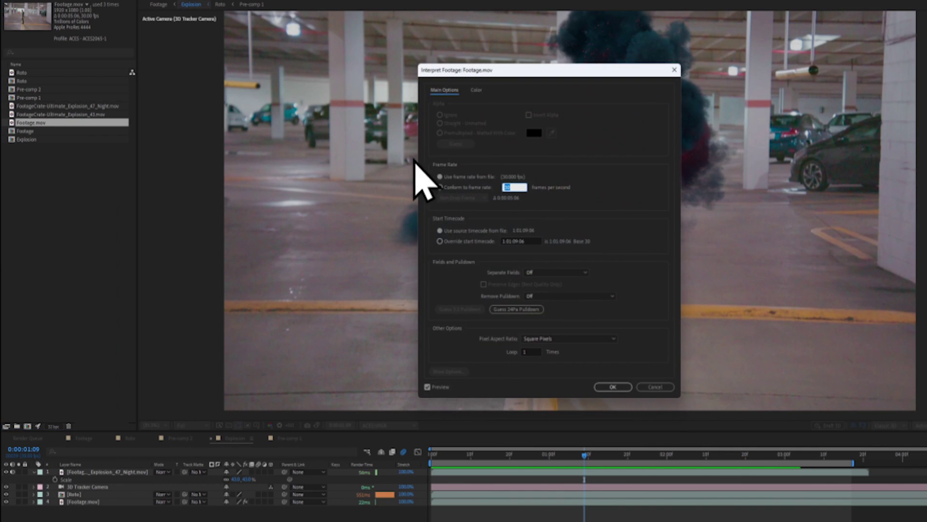
{"action": "left_click", "coordinate": [477, 90]}
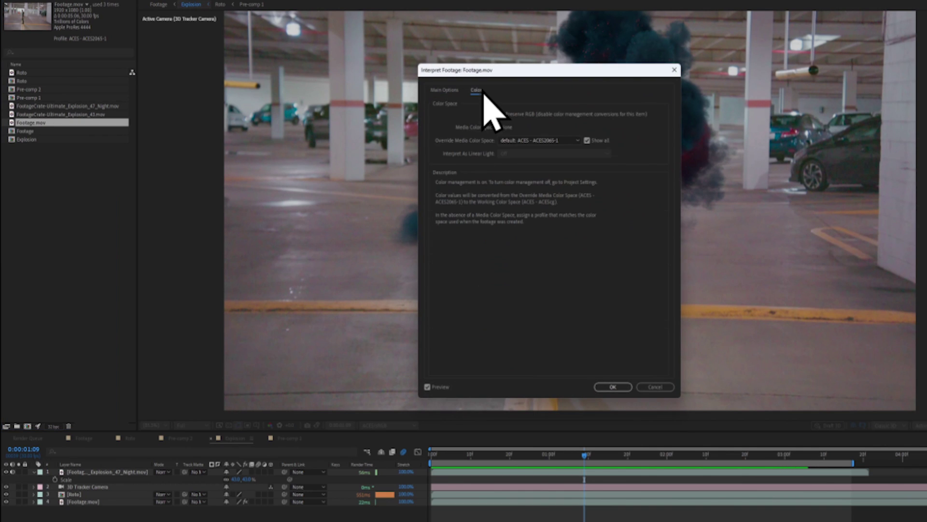
{"action": "left_click", "coordinate": [527, 143]}
{"action": "left_click_drag", "start_coordinate": [667, 187], "coordinate": [671, 296]}
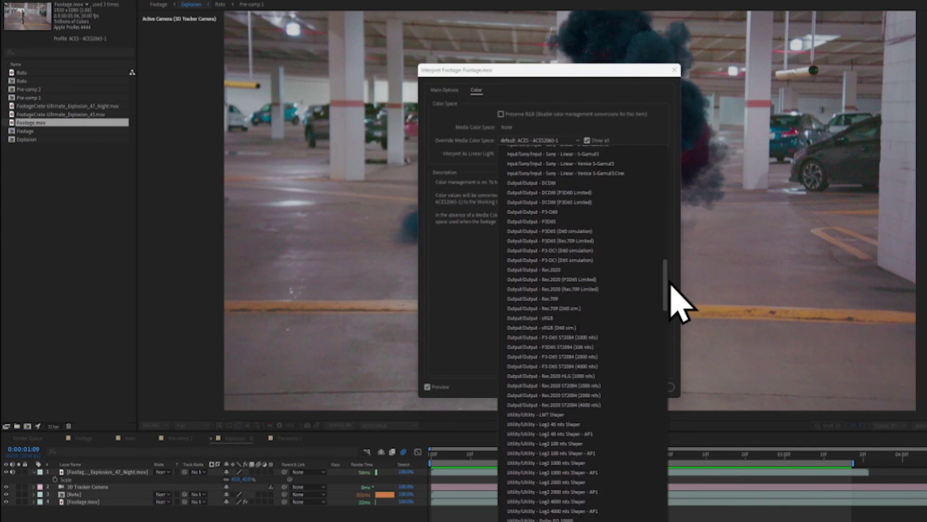
{"action": "left_click", "coordinate": [557, 319]}
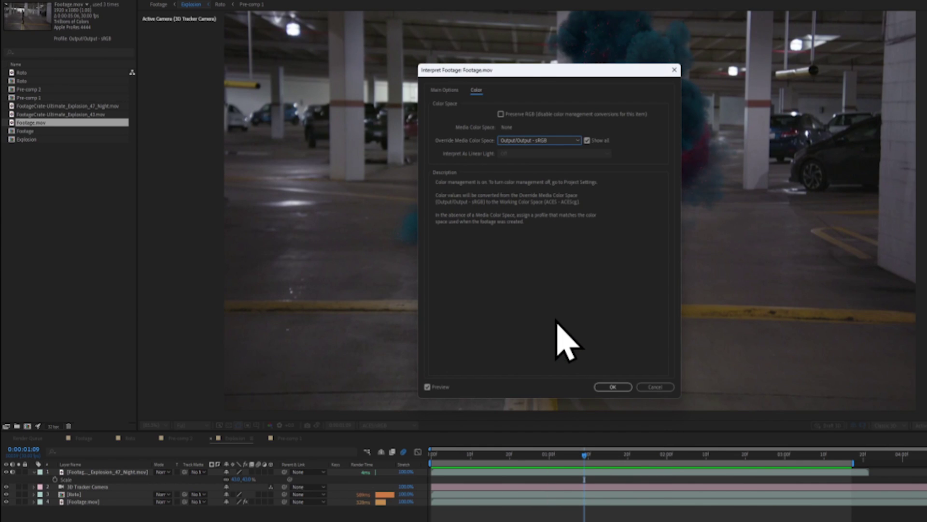
{"action": "left_click_drag", "start_coordinate": [555, 70], "coordinate": [796, 68]}
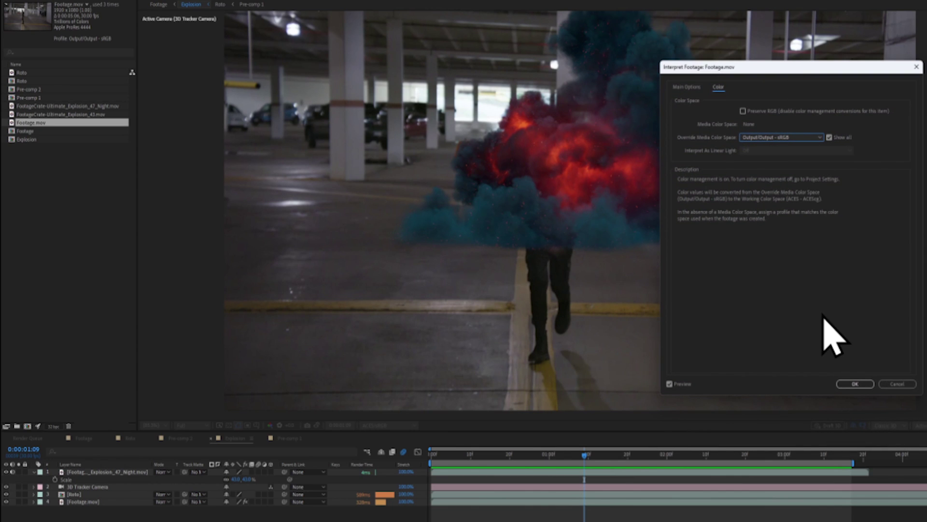
{"action": "left_click", "coordinate": [855, 384]}
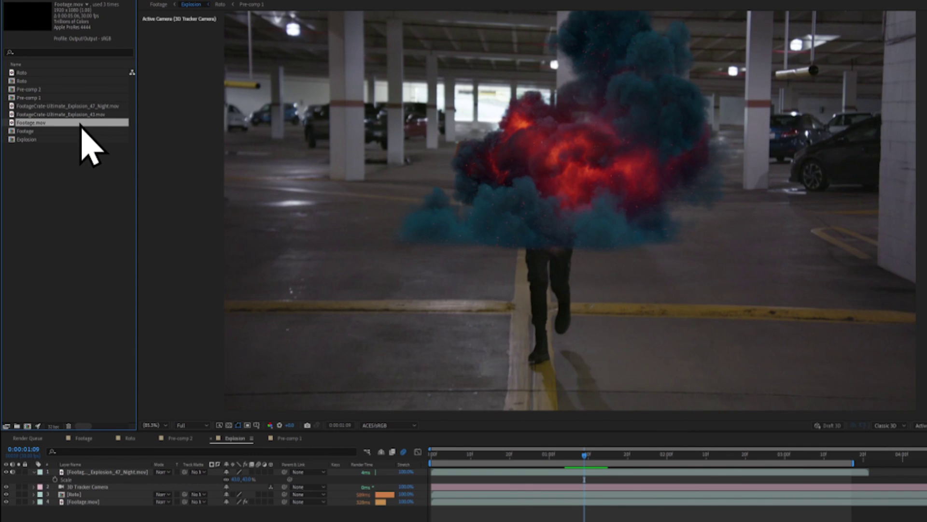
Remember Footage.mov's interpretation and apply it to both explosion clips.
{"action": "right_click", "coordinate": [81, 124]}
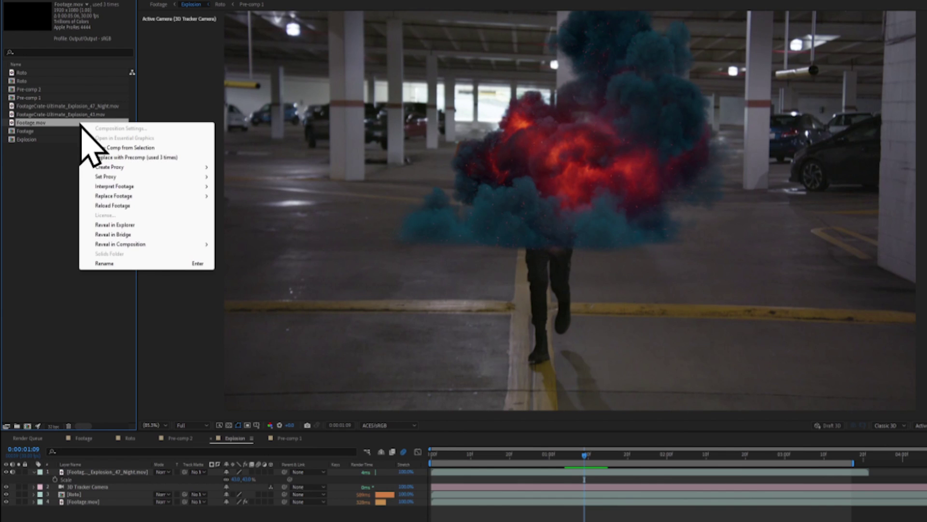
{"action": "mouse_move", "coordinate": [120, 189]}
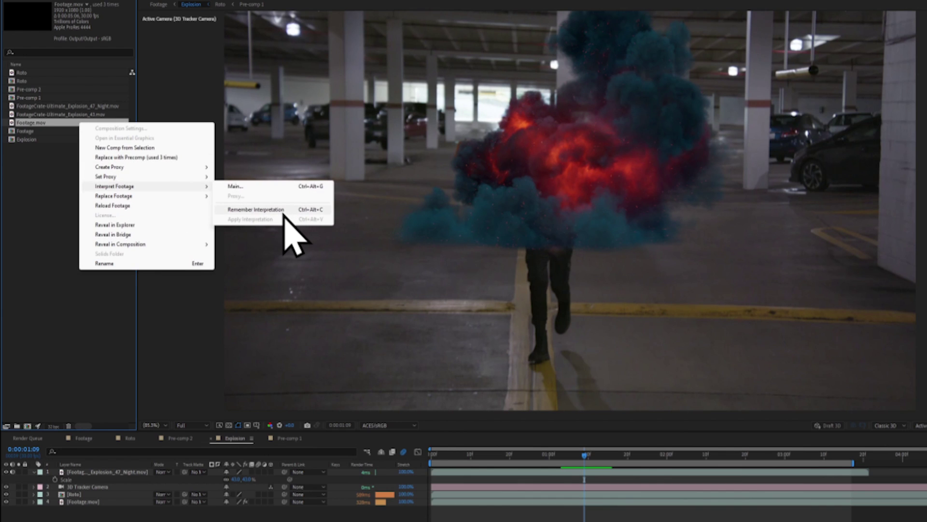
{"action": "left_click", "coordinate": [271, 210]}
{"action": "left_click", "coordinate": [67, 114]}
{"action": "left_click", "coordinate": [65, 106], "text": "shift"}
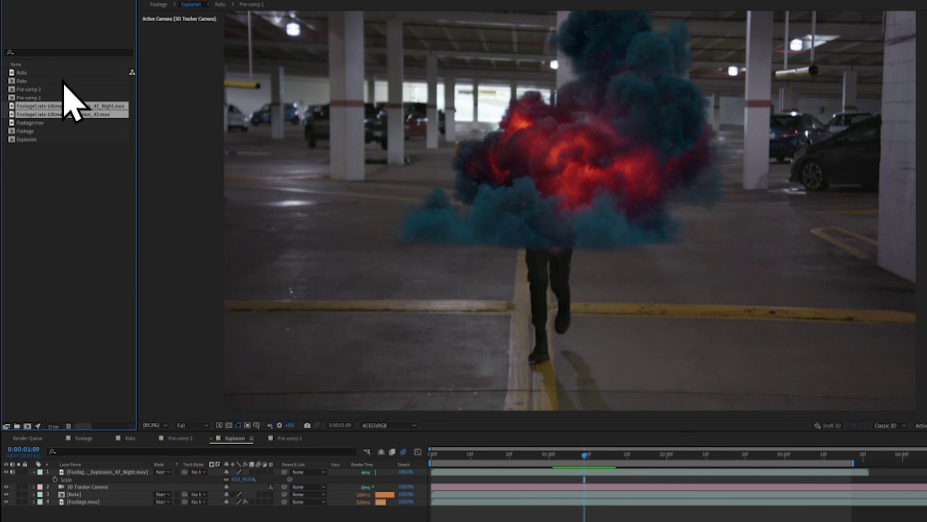
{"action": "right_click", "coordinate": [50, 111]}
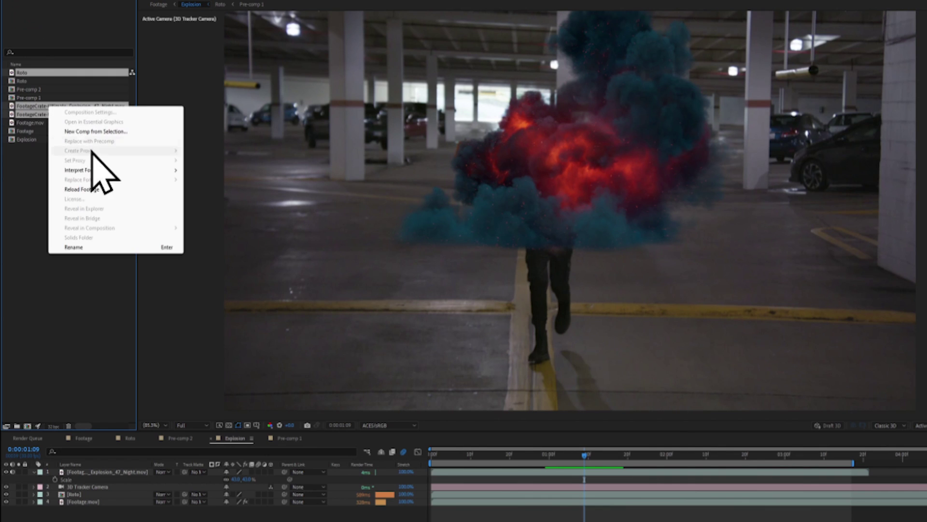
{"action": "mouse_move", "coordinate": [105, 171]}
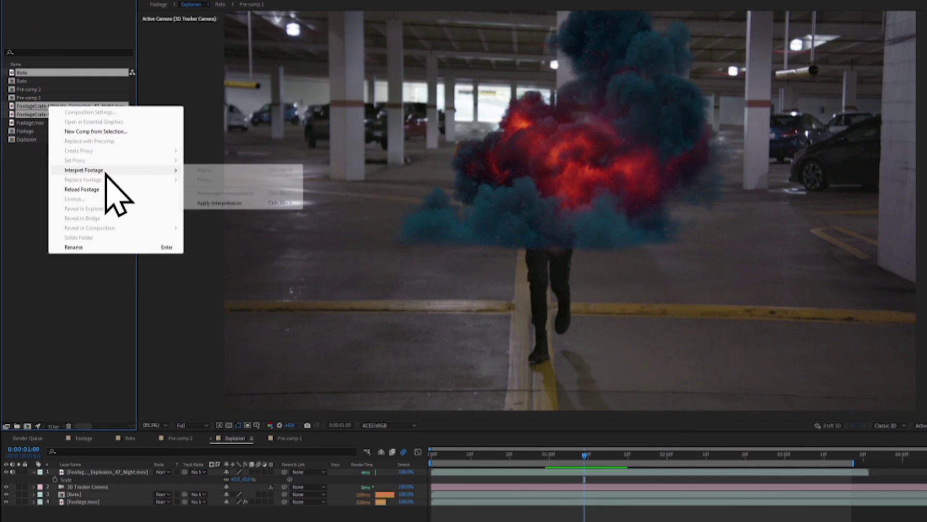
{"action": "left_click", "coordinate": [235, 203]}
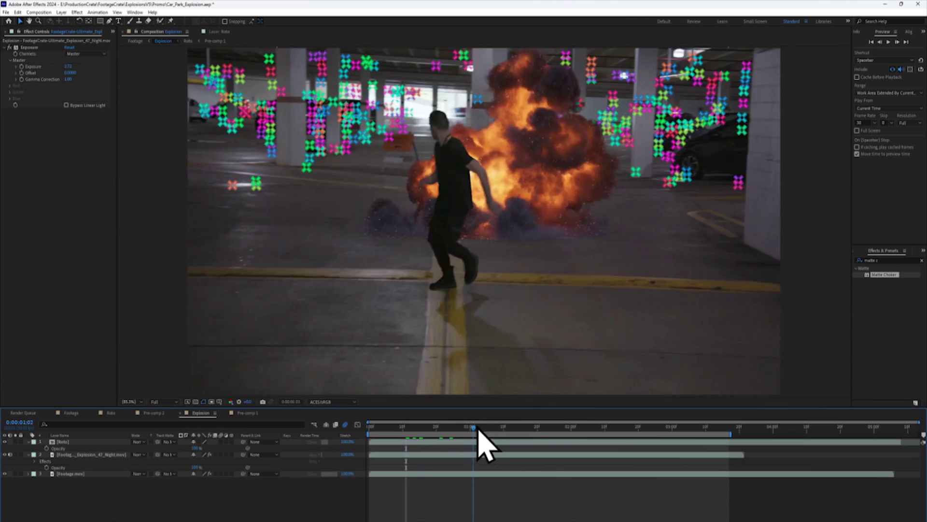
Create the 3D tracker camera from Footage.mov's track, select the Night explosion layer, and preview the result.
{"action": "left_click_drag", "start_coordinate": [479, 429], "coordinate": [527, 440]}
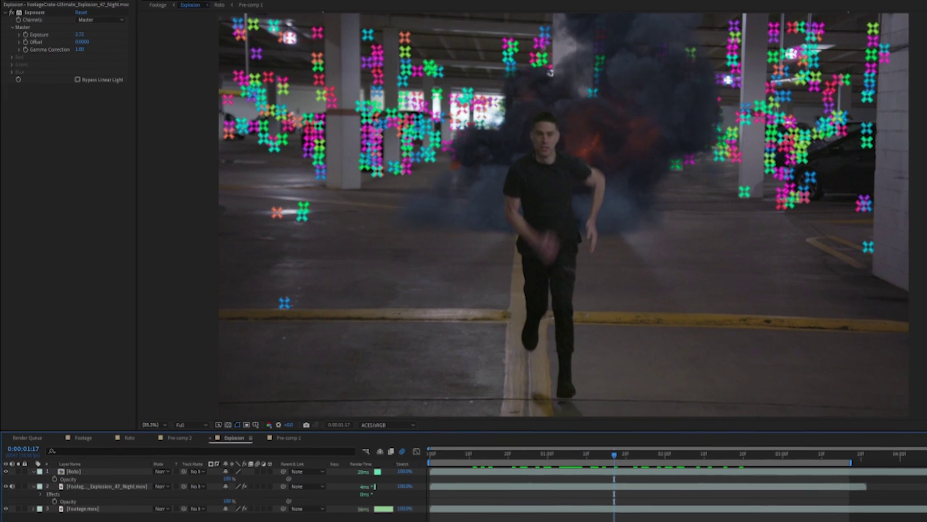
{"action": "key", "text": "ctrl+Down"}
{"action": "left_click", "coordinate": [101, 79]}
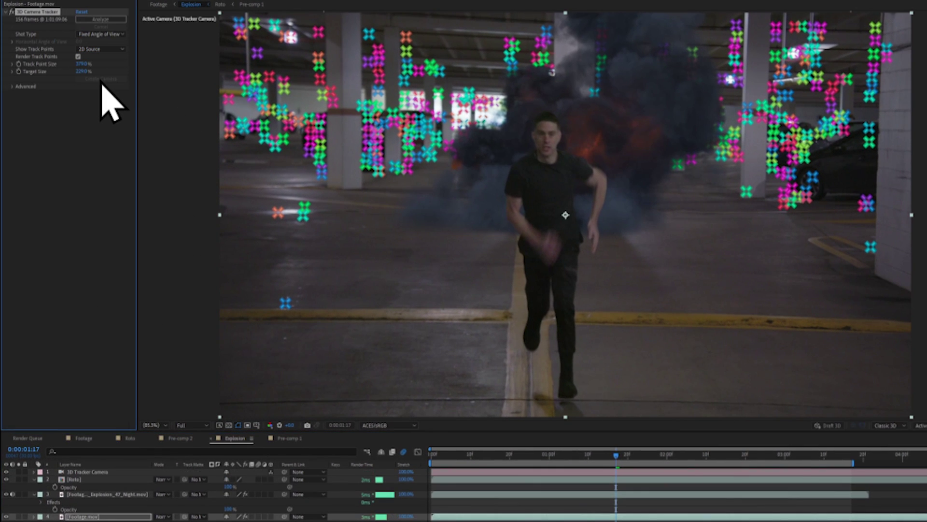
{"action": "left_click", "coordinate": [273, 494]}
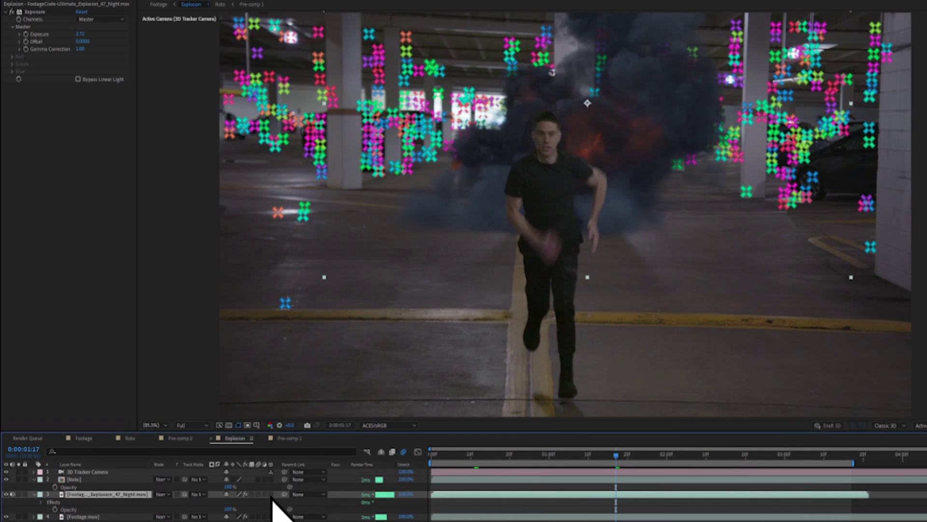
{"action": "left_click_drag", "start_coordinate": [604, 456], "coordinate": [514, 456]}
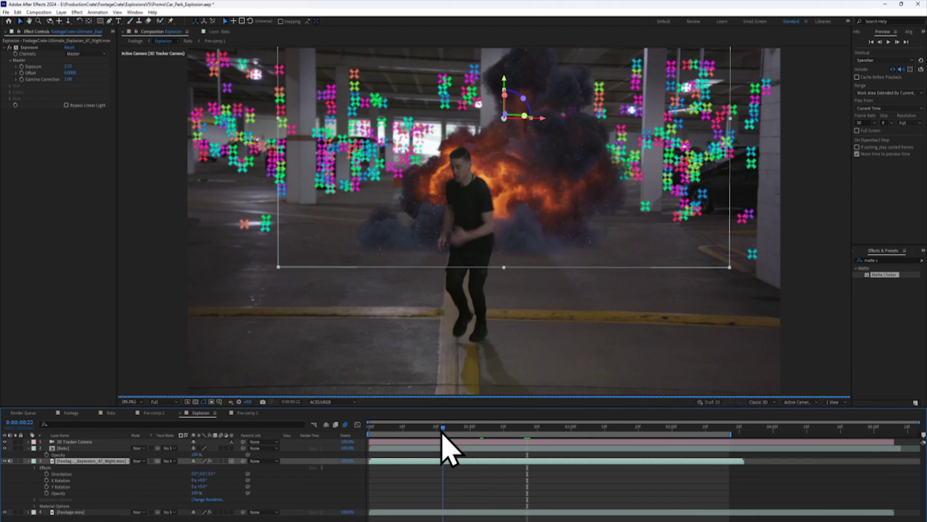
{"action": "left_click_drag", "start_coordinate": [398, 438], "coordinate": [337, 441]}
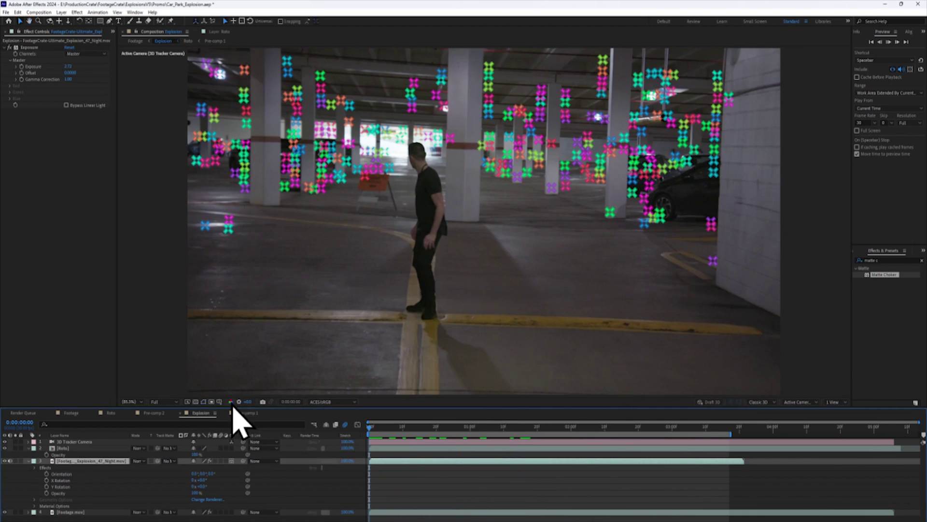
{"action": "key", "text": "space"}
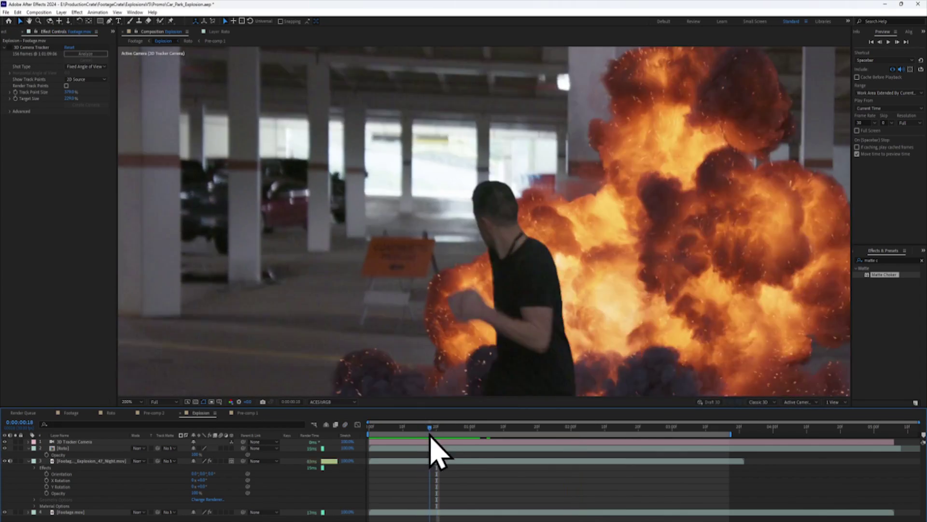
Enable motion blur on the Night explosion layer.
{"action": "mouse_move", "coordinate": [430, 434]}
{"action": "left_mouse_down"}
{"action": "mouse_move", "coordinate": [445, 436]}
{"action": "mouse_move", "coordinate": [436, 437]}
{"action": "left_mouse_up"}
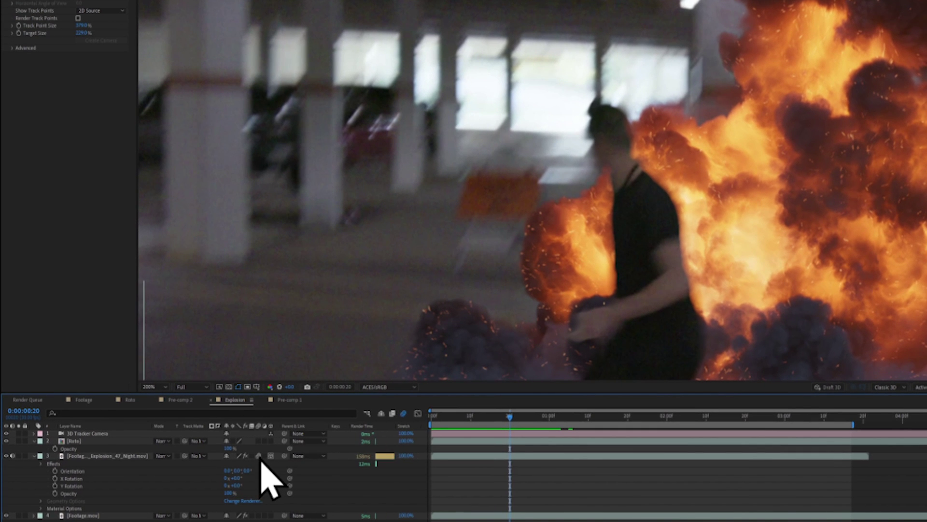
{"action": "left_click", "coordinate": [259, 456]}
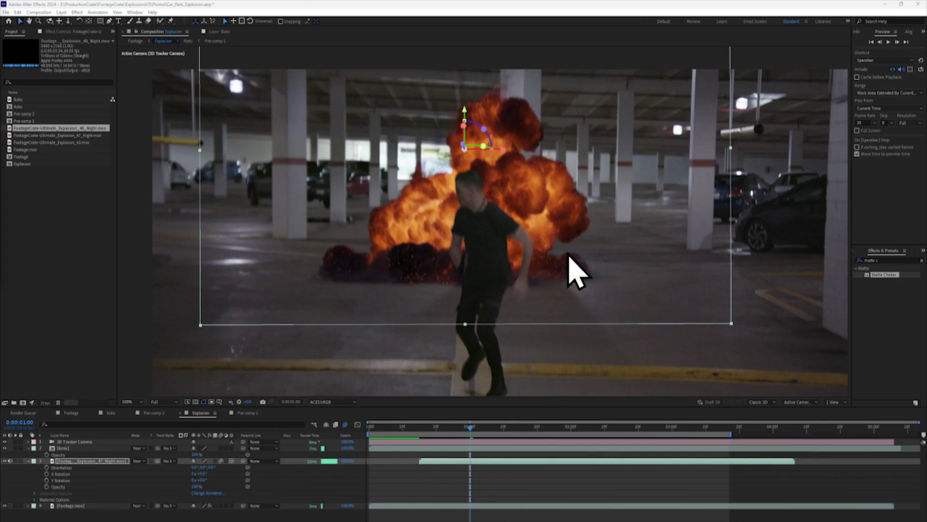
Slide the explosion left of the running man and preview the composite.
{"action": "left_click_drag", "start_coordinate": [571, 273], "coordinate": [447, 302]}
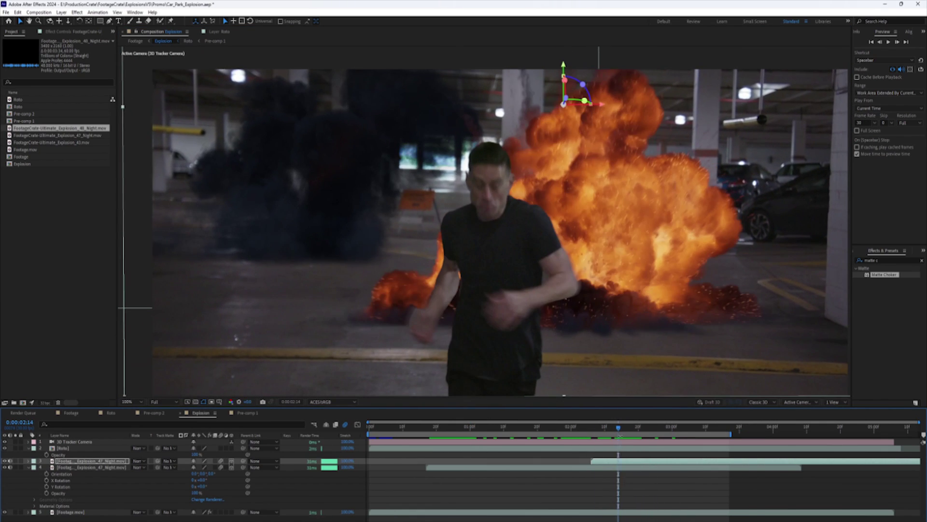
{"action": "key", "text": "space"}
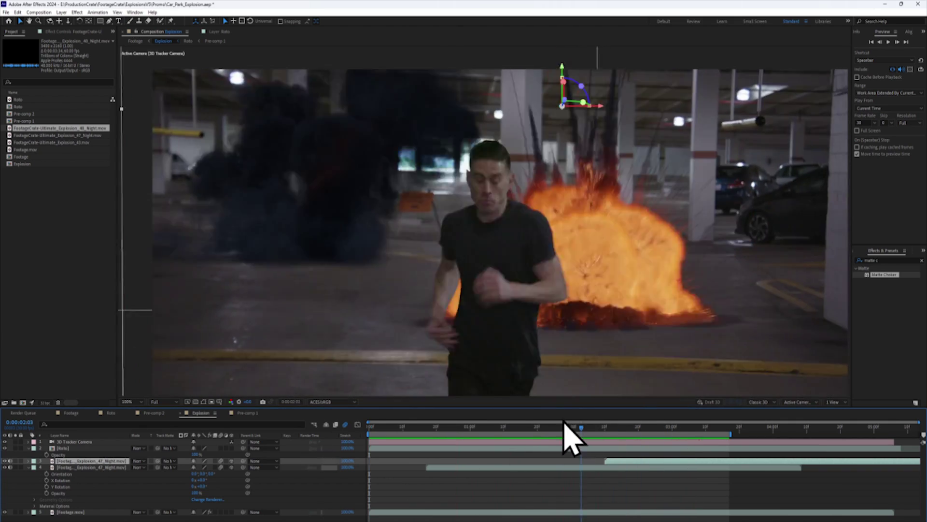
{"action": "left_click", "coordinate": [479, 425]}
{"action": "mouse_move", "coordinate": [480, 426]}
{"action": "left_mouse_down"}
{"action": "mouse_move", "coordinate": [501, 430]}
{"action": "mouse_move", "coordinate": [483, 428]}
{"action": "left_mouse_up"}
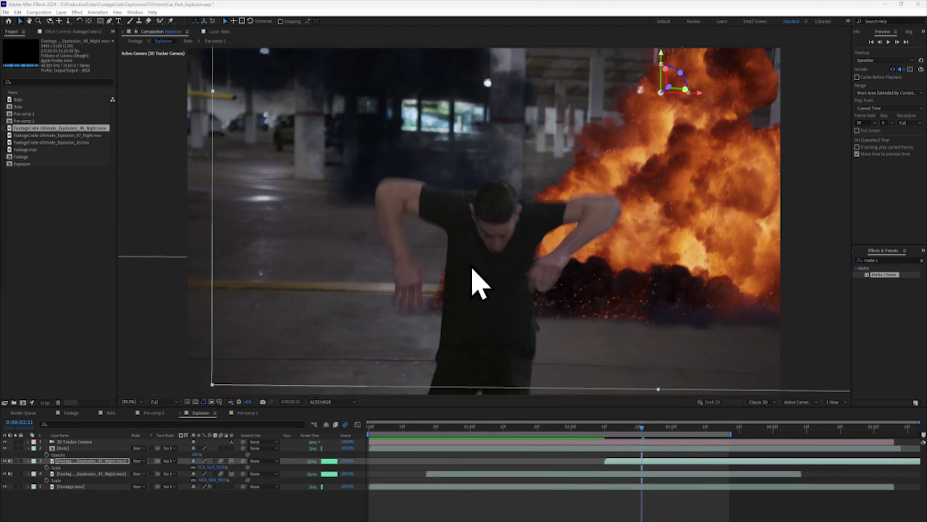
{"action": "left_click_drag", "start_coordinate": [478, 268], "coordinate": [410, 250]}
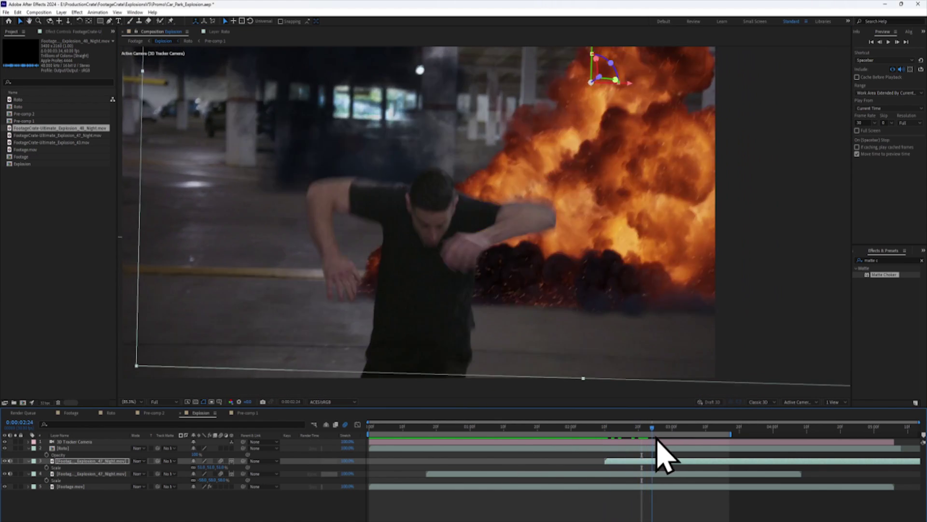
{"action": "mouse_move", "coordinate": [658, 437]}
{"action": "left_mouse_down"}
{"action": "mouse_move", "coordinate": [704, 438]}
{"action": "mouse_move", "coordinate": [621, 441]}
{"action": "mouse_move", "coordinate": [653, 441]}
{"action": "mouse_move", "coordinate": [642, 440]}
{"action": "left_mouse_up"}
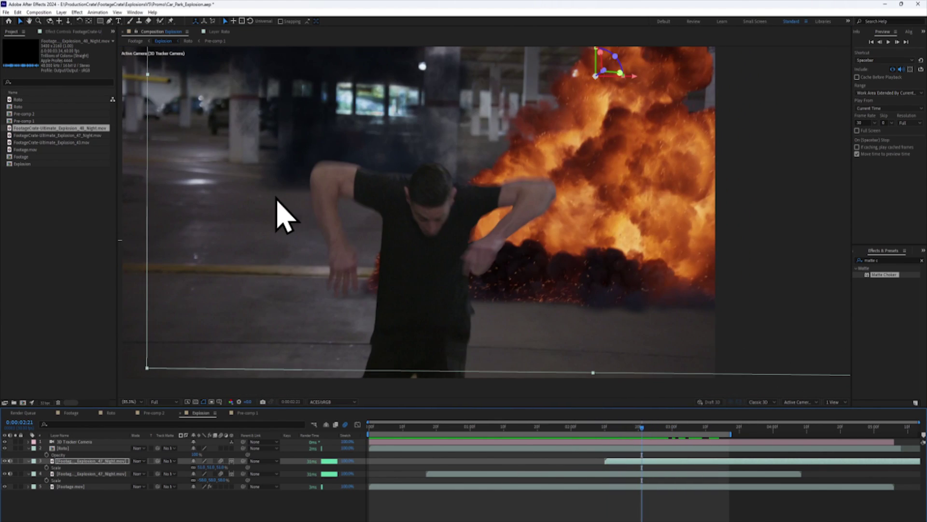
Apply Mesh Warp to the explosion with Rows set to 1 and review it over time.
{"action": "left_click", "coordinate": [58, 31]}
{"action": "right_click", "coordinate": [73, 91]}
{"action": "mouse_move", "coordinate": [108, 194]}
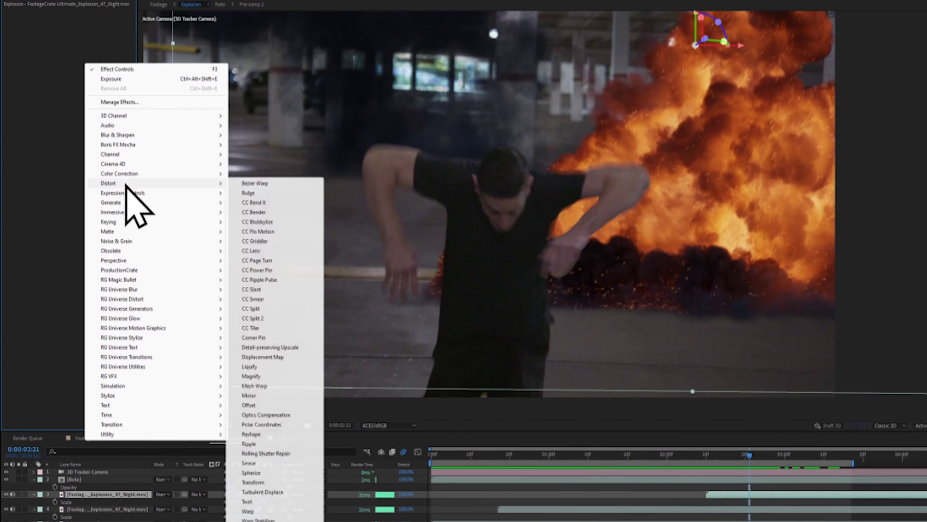
{"action": "left_click", "coordinate": [255, 386]}
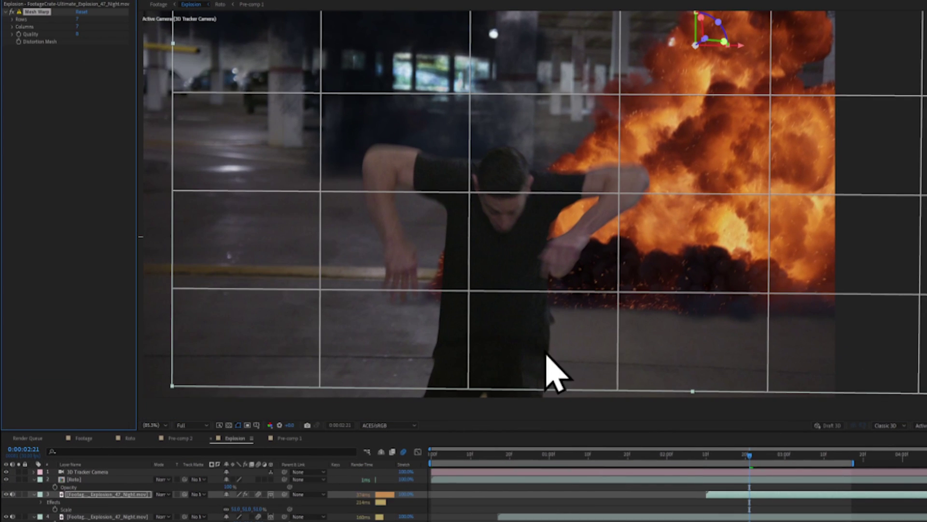
{"action": "left_click", "coordinate": [76, 19]}
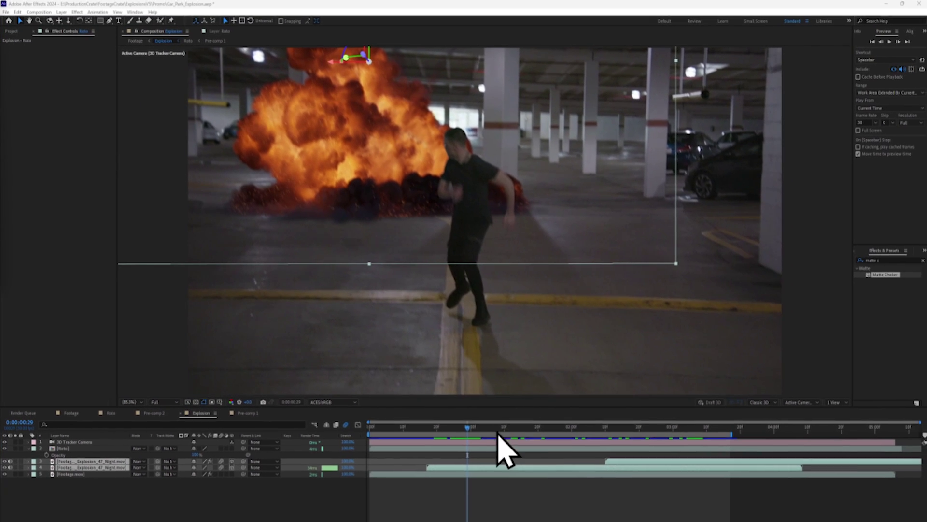
{"action": "left_click_drag", "start_coordinate": [585, 481], "coordinate": [830, 480]}
{"action": "left_click_drag", "start_coordinate": [710, 449], "coordinate": [477, 435]}
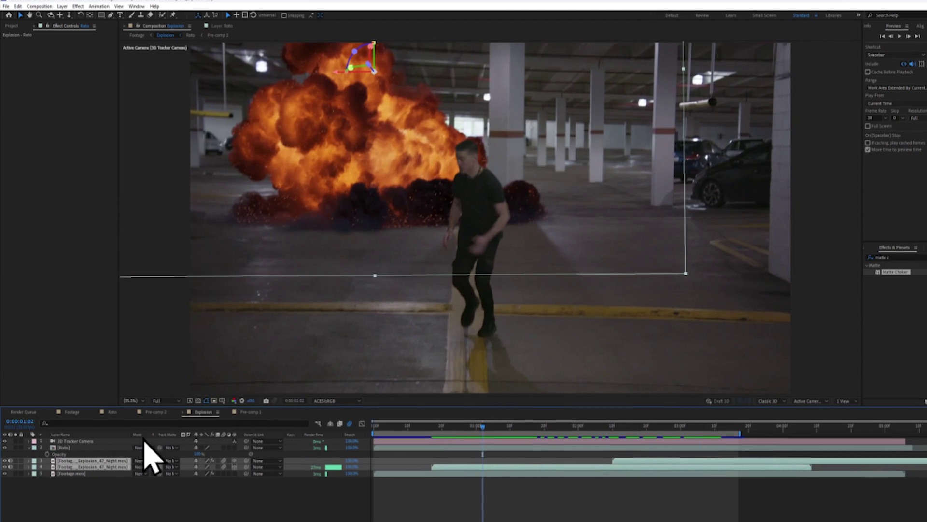
Pre-compose the explosion layers into a comp named 'Fire'.
{"action": "right_click", "coordinate": [82, 461]}
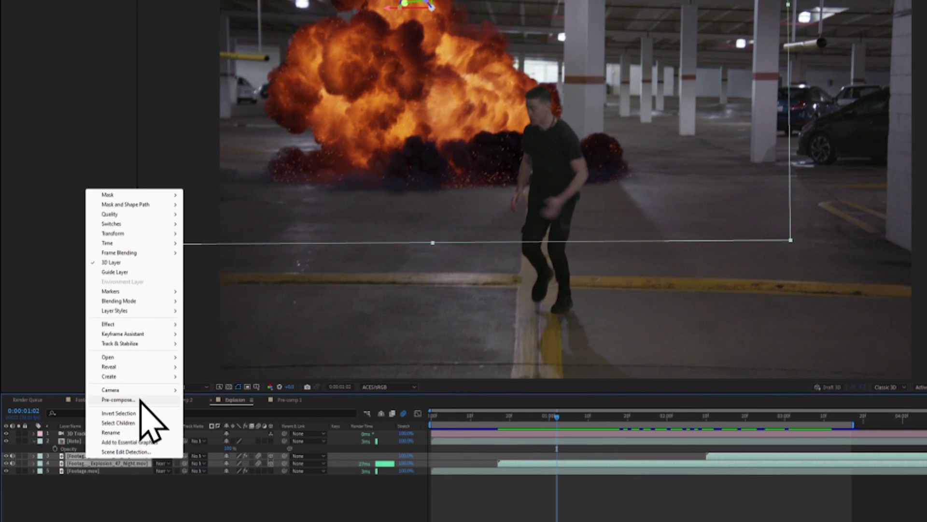
{"action": "left_click", "coordinate": [140, 400]}
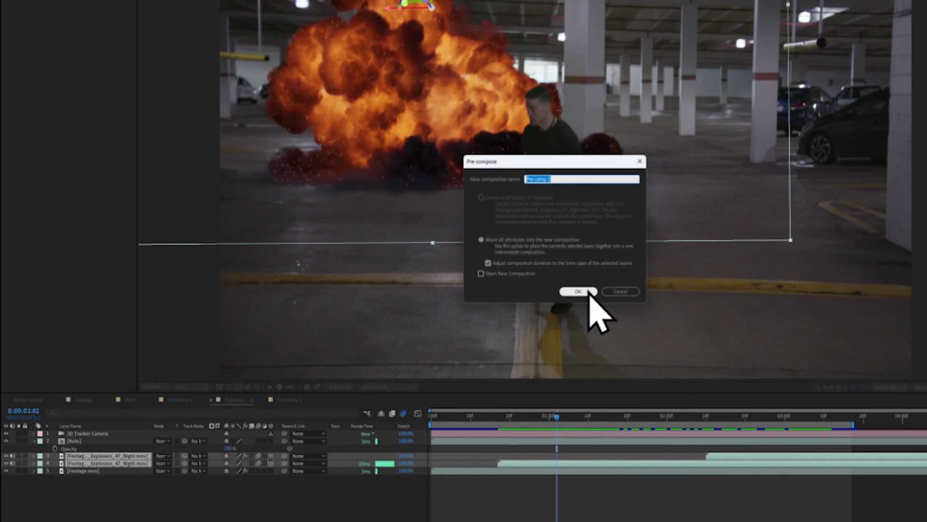
{"action": "type", "text": "Fire"}
{"action": "key", "text": "Return"}
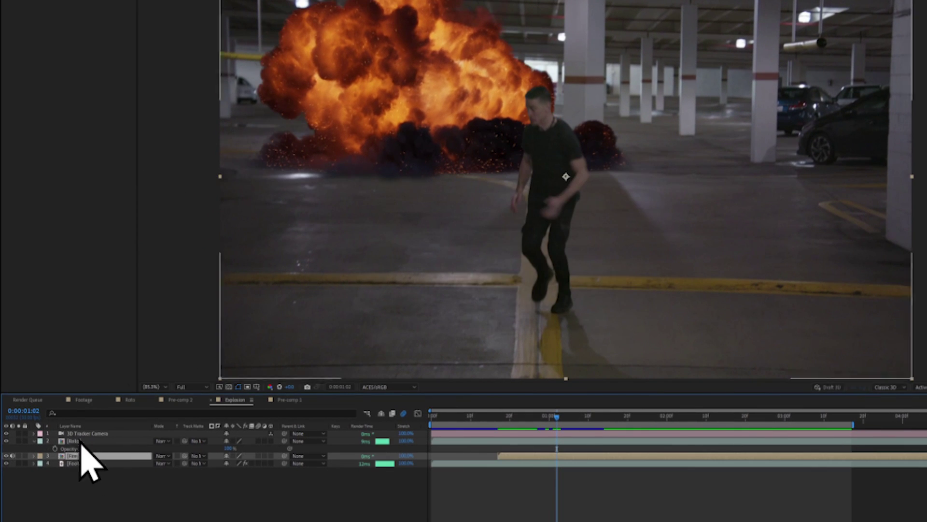
Copy the 3D Tracker Camera and paste it inside the Fire precomp.
{"action": "left_click", "coordinate": [117, 433]}
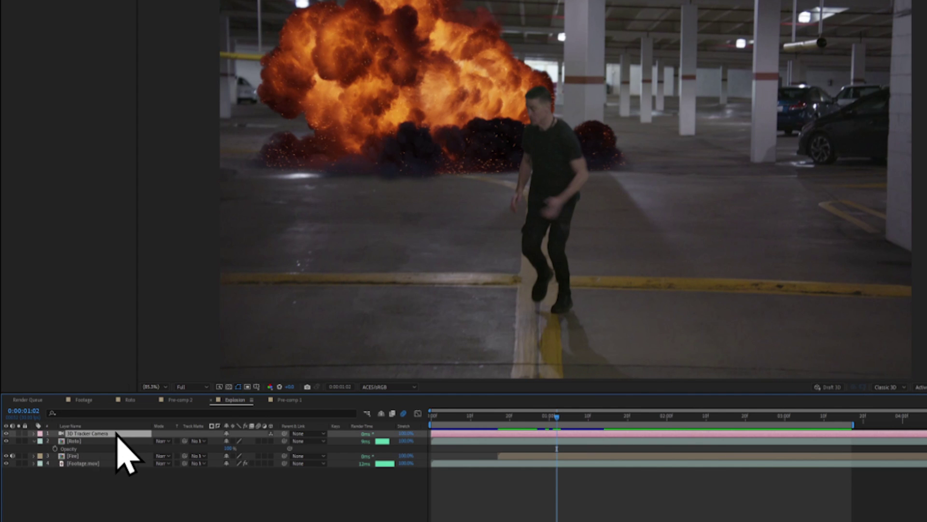
{"action": "double_click", "coordinate": [92, 455]}
{"action": "key", "text": "ctrl+v"}
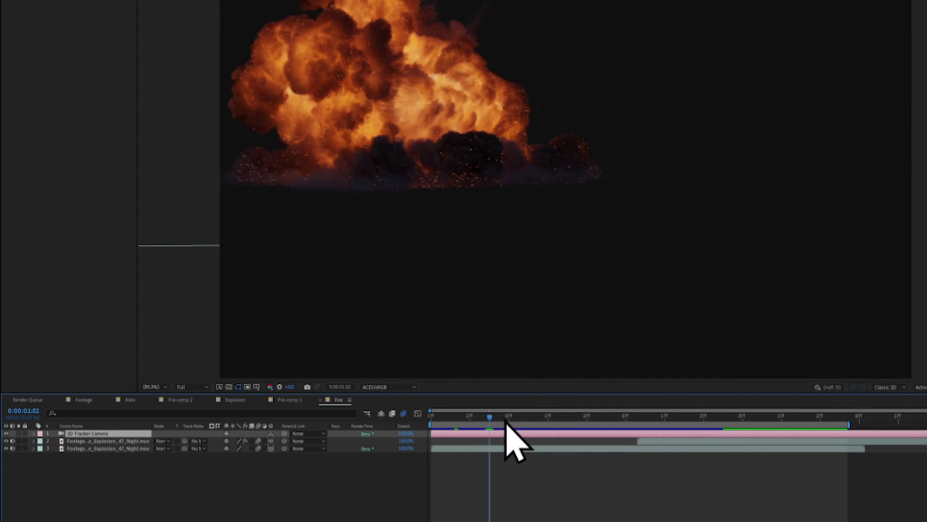
{"action": "mouse_move", "coordinate": [506, 422]}
{"action": "left_mouse_down"}
{"action": "mouse_move", "coordinate": [735, 425]}
{"action": "mouse_move", "coordinate": [528, 429]}
{"action": "mouse_move", "coordinate": [812, 440]}
{"action": "mouse_move", "coordinate": [505, 437]}
{"action": "left_mouse_up"}
{"action": "left_click", "coordinate": [97, 442]}
{"action": "left_click", "coordinate": [93, 449], "text": "shift"}
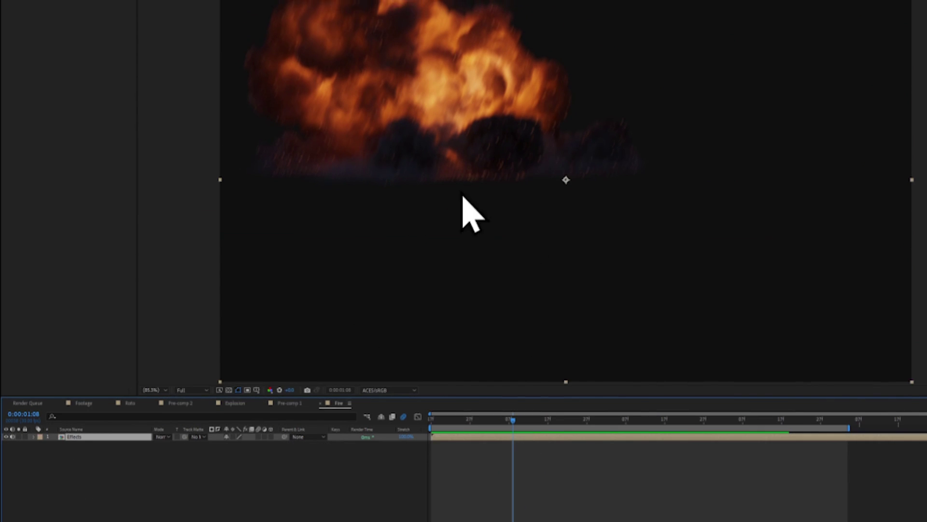
Duplicate the Fire comp in the Project panel and begin renaming the copy.
{"action": "key", "text": "ctrl+0"}
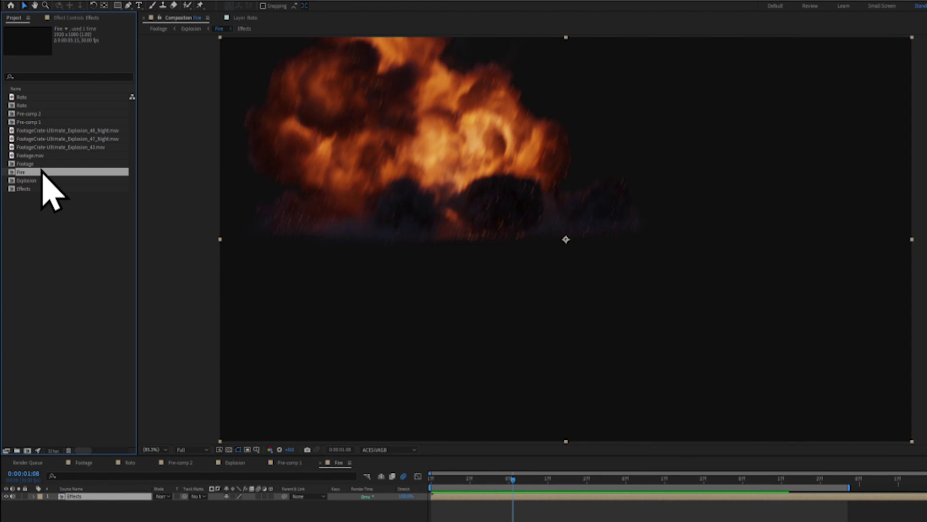
{"action": "right_click", "coordinate": [41, 176]}
{"action": "left_click", "coordinate": [70, 311]}
Rename the duplicated comp to 'Smoke'.
{"action": "type", "text": "Smoke"}
{"action": "key", "text": "Return"}
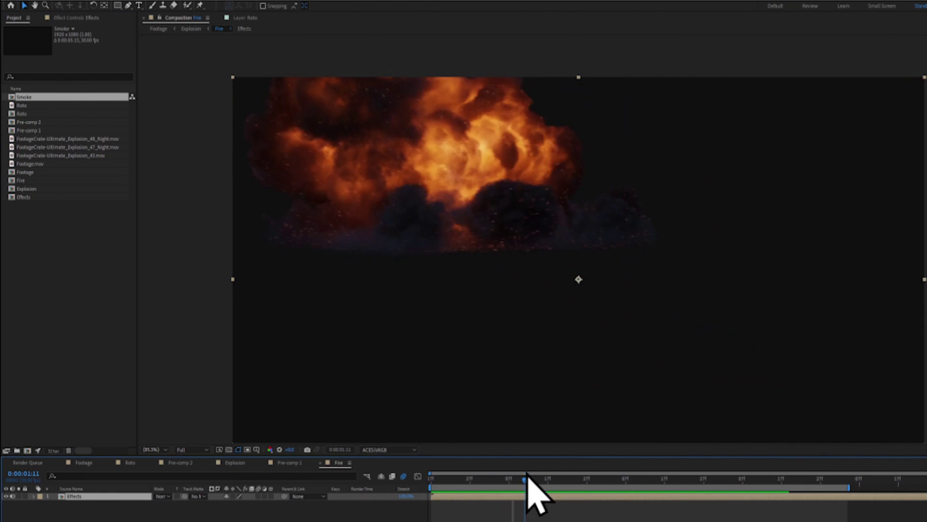
{"action": "scroll", "coordinate": [531, 319], "scroll_direction": "up", "scroll_amount": 1}
Apply Keylight to the explosion layer, sampling the orange fire as the key colour.
{"action": "left_click", "coordinate": [84, 17]}
{"action": "right_click", "coordinate": [46, 94]}
{"action": "mouse_move", "coordinate": [121, 242]}
{"action": "left_click", "coordinate": [249, 327]}
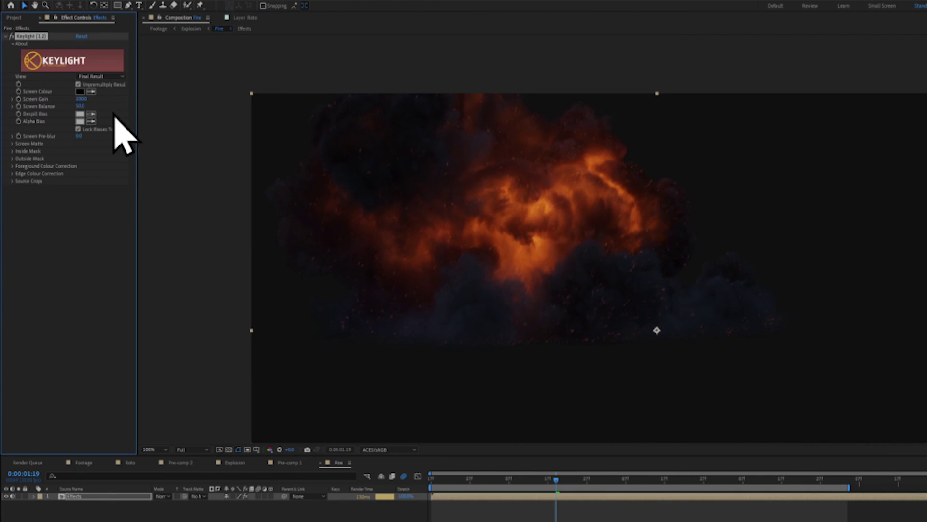
{"action": "left_click", "coordinate": [520, 239]}
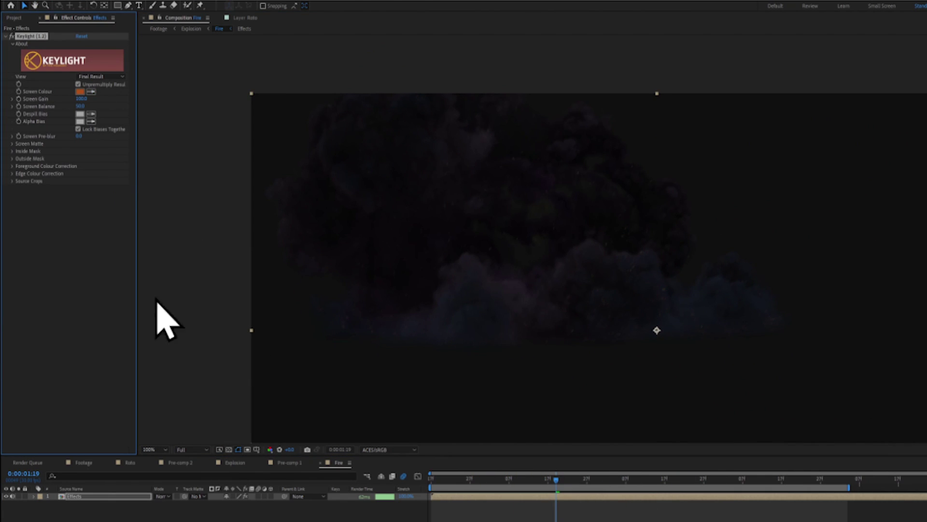
Duplicate the layer, remove Keylight from the copy, and set an inverted alpha matte to isolate the fire.
{"action": "left_click", "coordinate": [96, 497]}
{"action": "key", "text": "ctrl+d"}
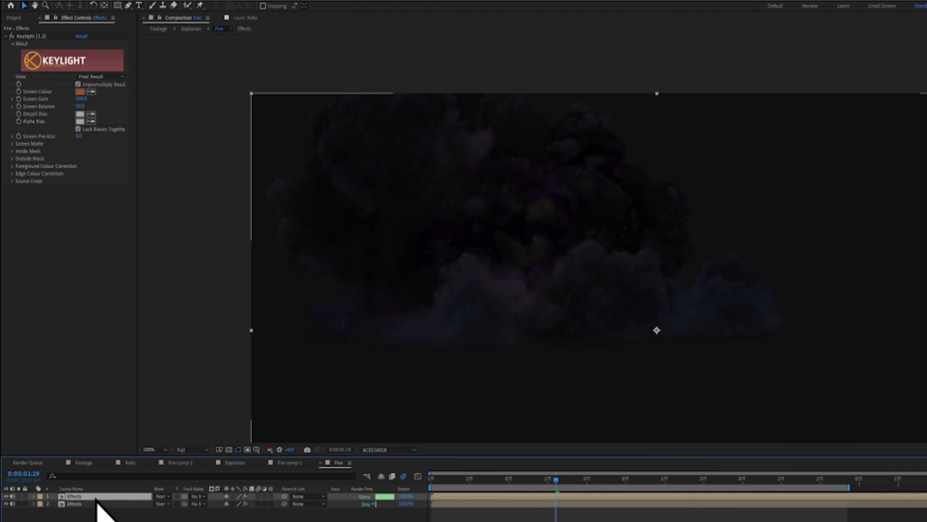
{"action": "left_click", "coordinate": [95, 504]}
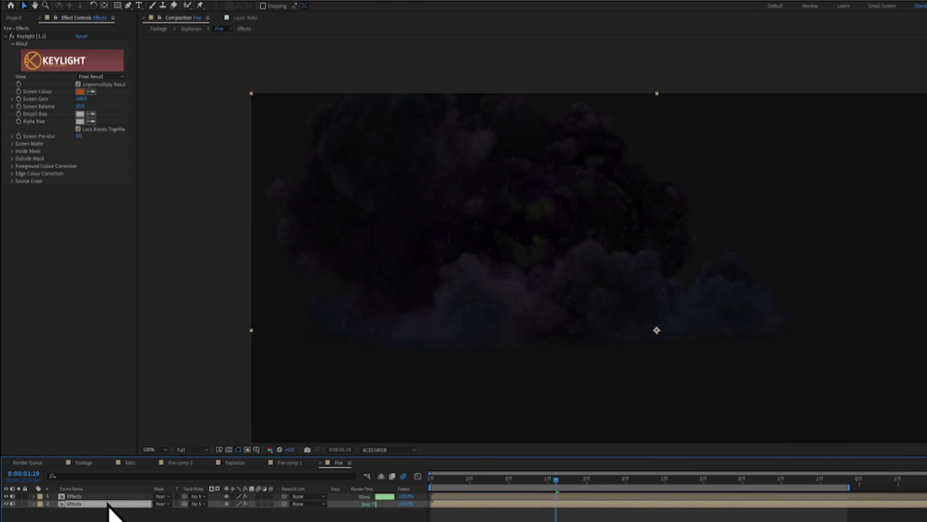
{"action": "left_click", "coordinate": [39, 37]}
{"action": "key", "text": "Delete"}
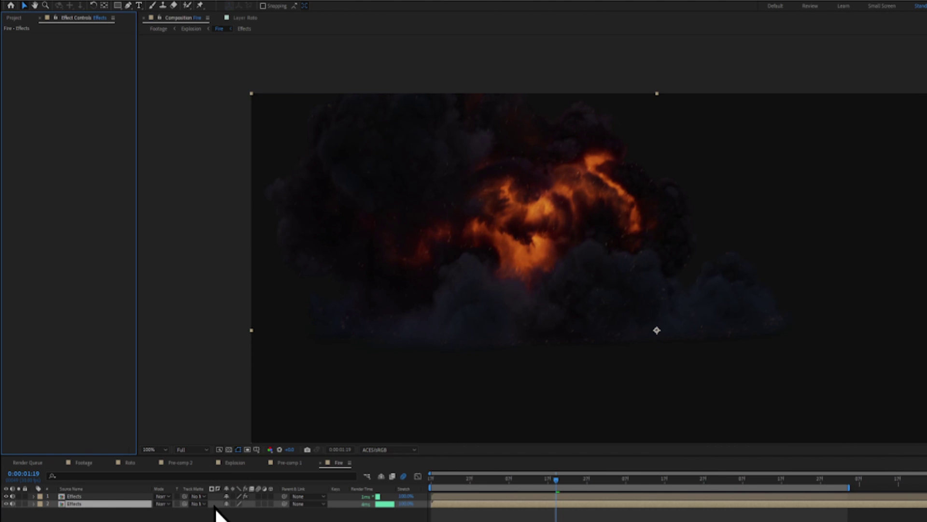
{"action": "left_click_drag", "start_coordinate": [184, 504], "coordinate": [93, 500]}
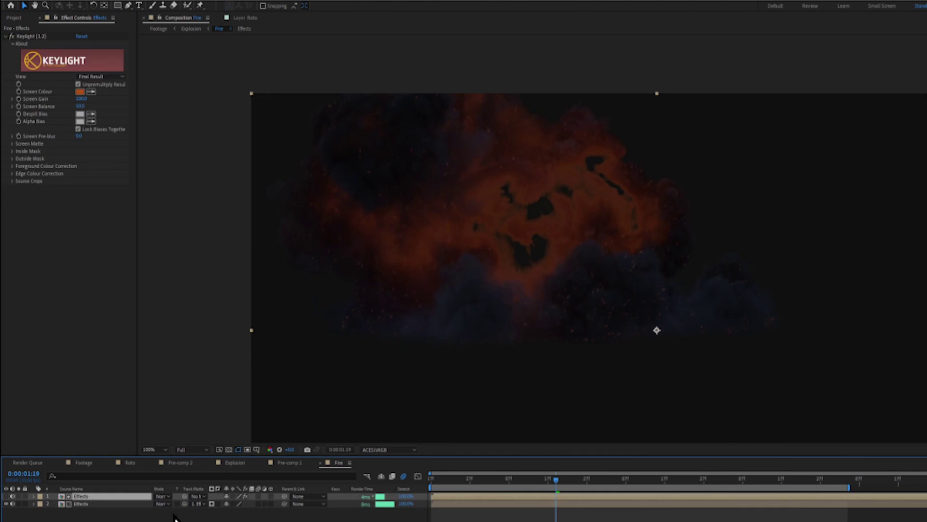
{"action": "left_click", "coordinate": [217, 504]}
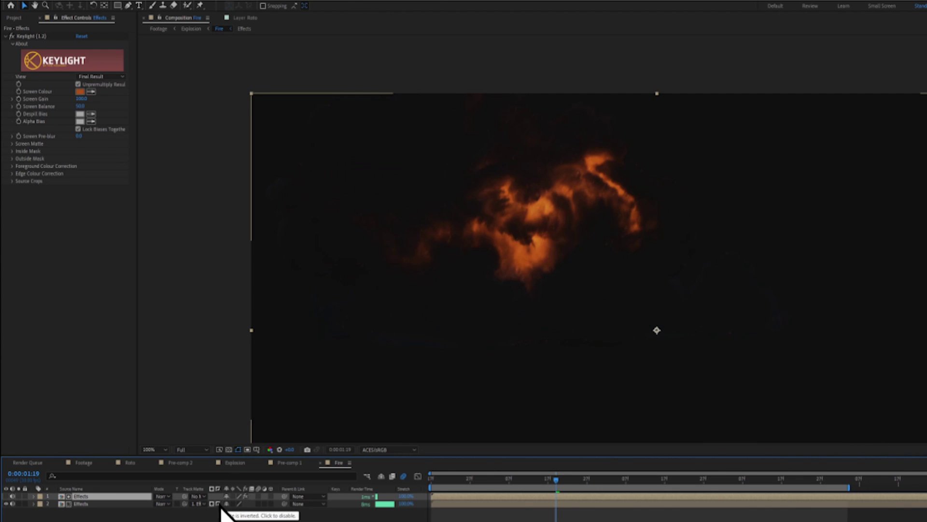
{"action": "left_click_drag", "start_coordinate": [531, 481], "coordinate": [572, 478]}
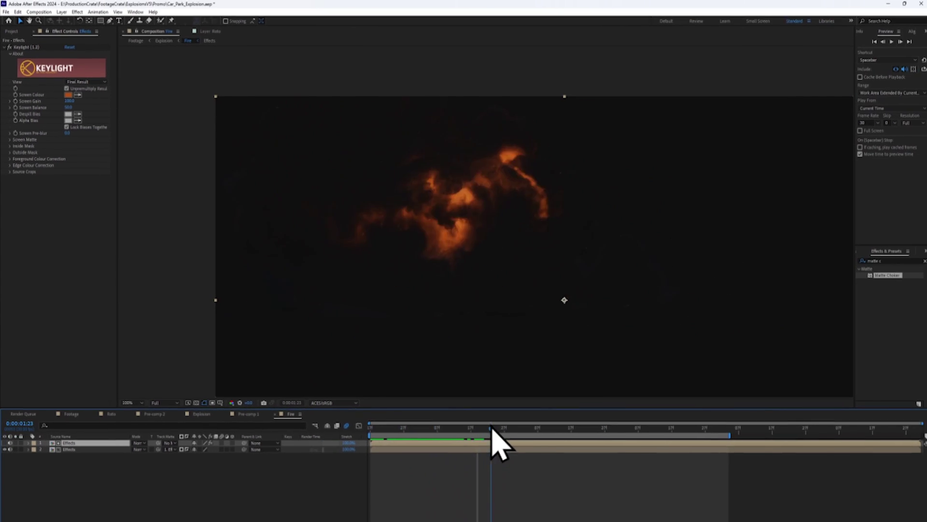
{"action": "mouse_move", "coordinate": [491, 429]}
{"action": "left_mouse_down"}
{"action": "mouse_move", "coordinate": [399, 429]}
{"action": "mouse_move", "coordinate": [499, 429]}
{"action": "mouse_move", "coordinate": [487, 428]}
{"action": "left_mouse_up"}
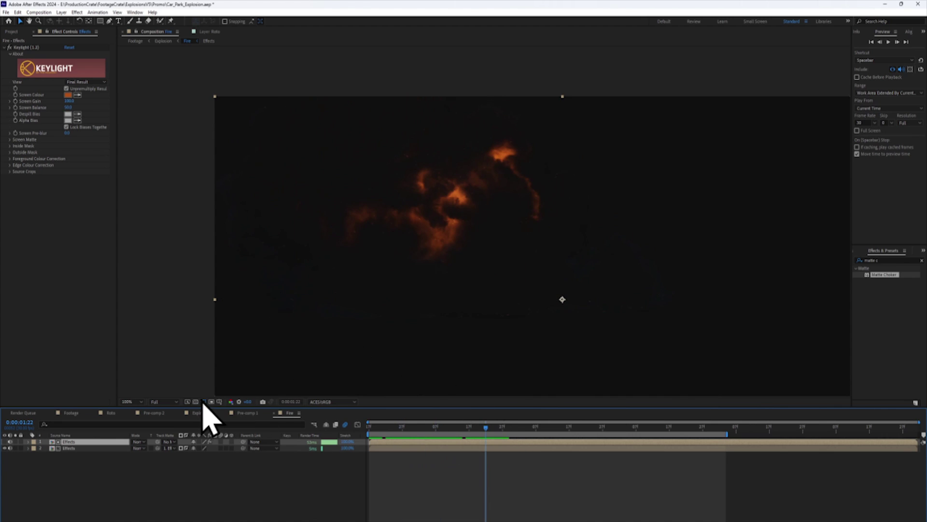
Toggle the transparency grid and add Solid Composite above Keylight.
{"action": "left_click", "coordinate": [203, 401]}
{"action": "scroll", "coordinate": [437, 266], "scroll_direction": "up", "scroll_amount": 2}
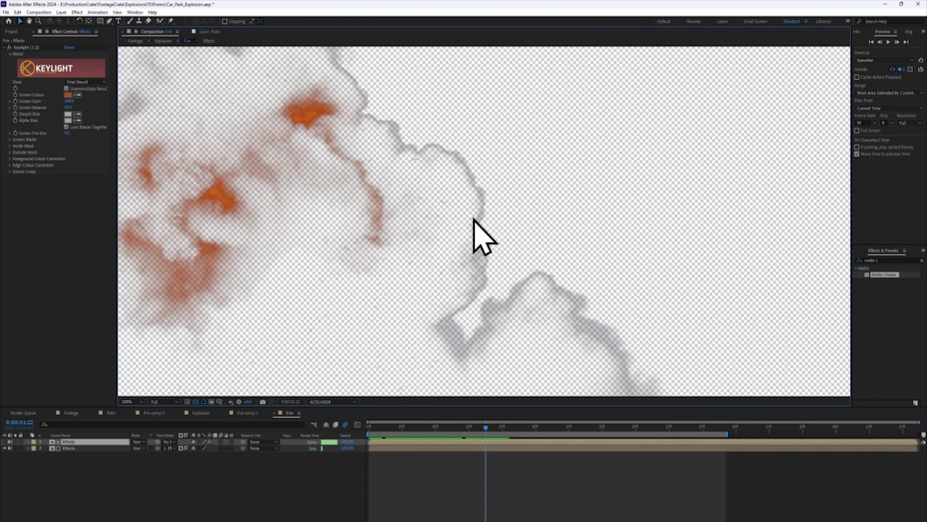
{"action": "scroll", "coordinate": [491, 273], "scroll_direction": "down", "scroll_amount": 3}
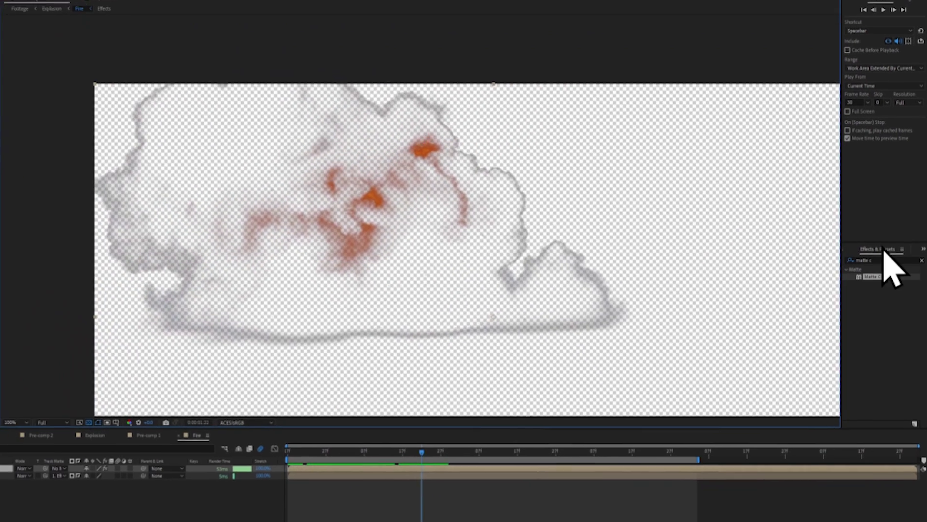
{"action": "left_click", "coordinate": [888, 260]}
{"action": "type", "text": "solid"}
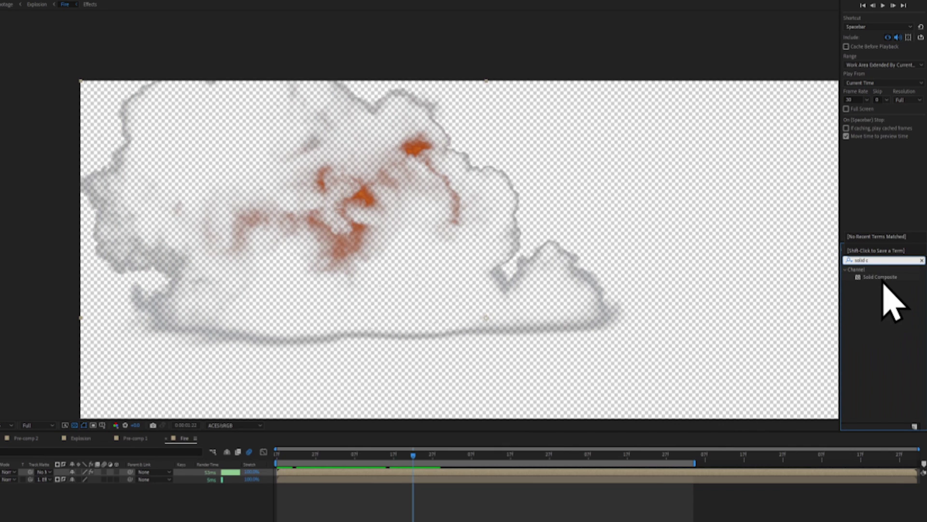
{"action": "left_click_drag", "start_coordinate": [880, 277], "coordinate": [61, 29]}
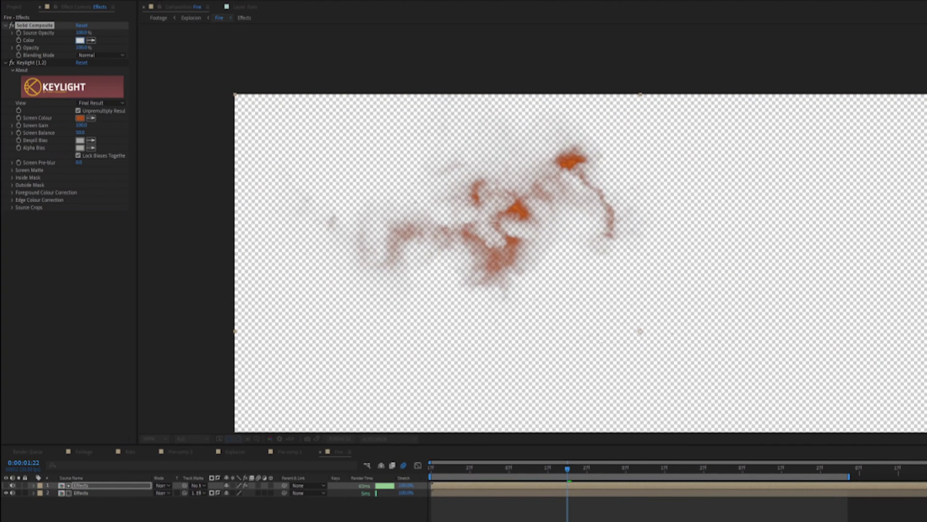
Raise Keylight's Screen Gain to about 338 for a brighter fireball.
{"action": "left_click_drag", "start_coordinate": [563, 472], "coordinate": [430, 476]}
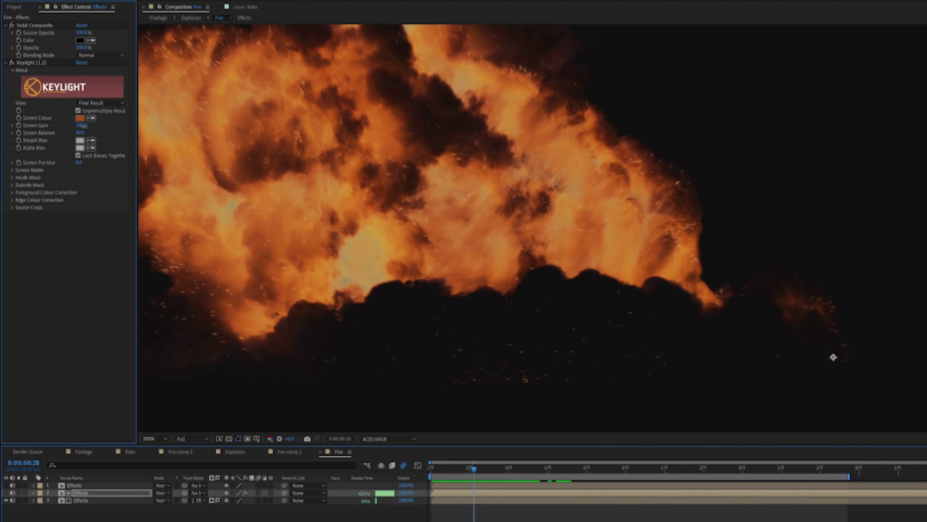
{"action": "left_click_drag", "start_coordinate": [82, 125], "coordinate": [97, 126]}
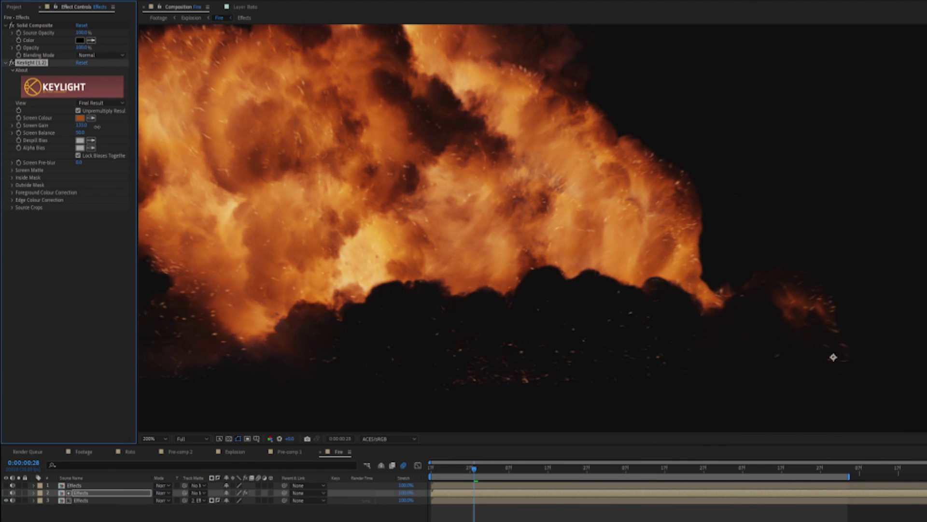
{"action": "left_click_drag", "start_coordinate": [156, 132], "coordinate": [190, 136]}
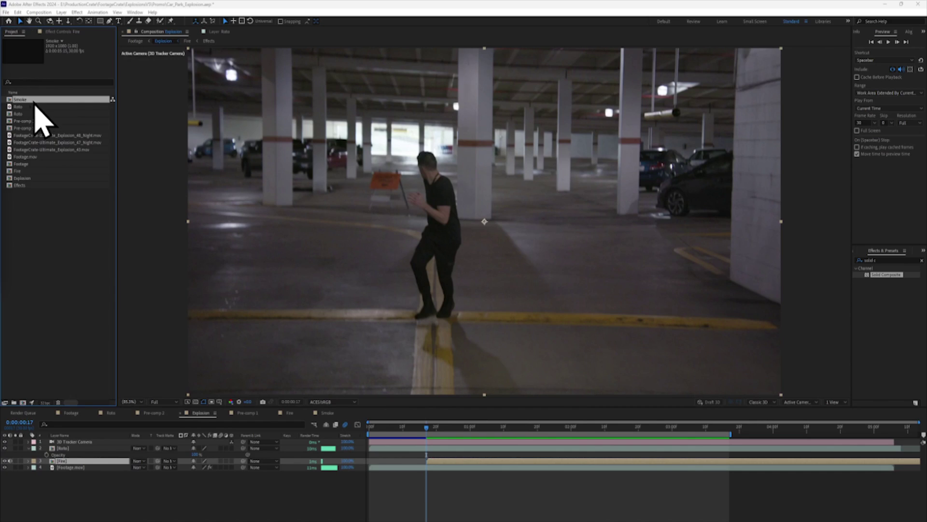
Add Hue/Saturation to the Smoke comp and set Red Lightness to -100 to grey the fiery reds.
{"action": "double_click", "coordinate": [38, 82]}
{"action": "left_click", "coordinate": [68, 31]}
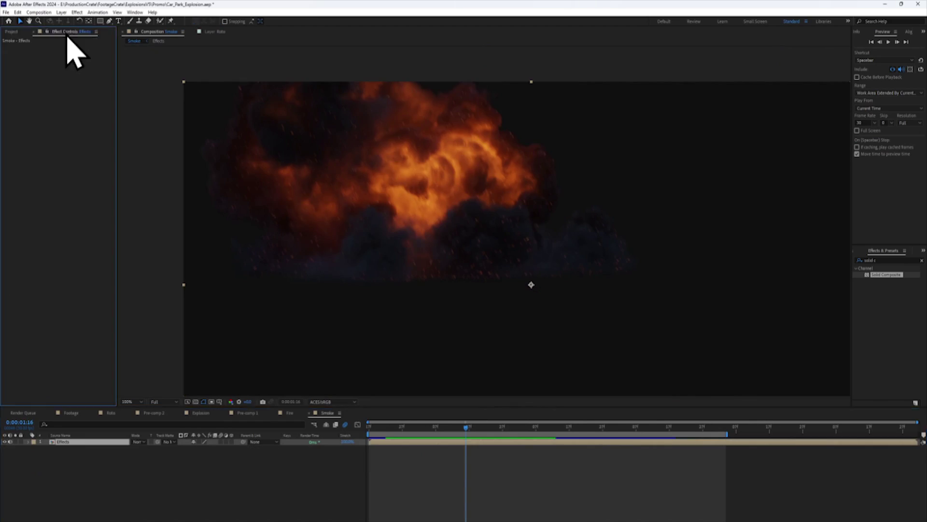
{"action": "right_click", "coordinate": [54, 92]}
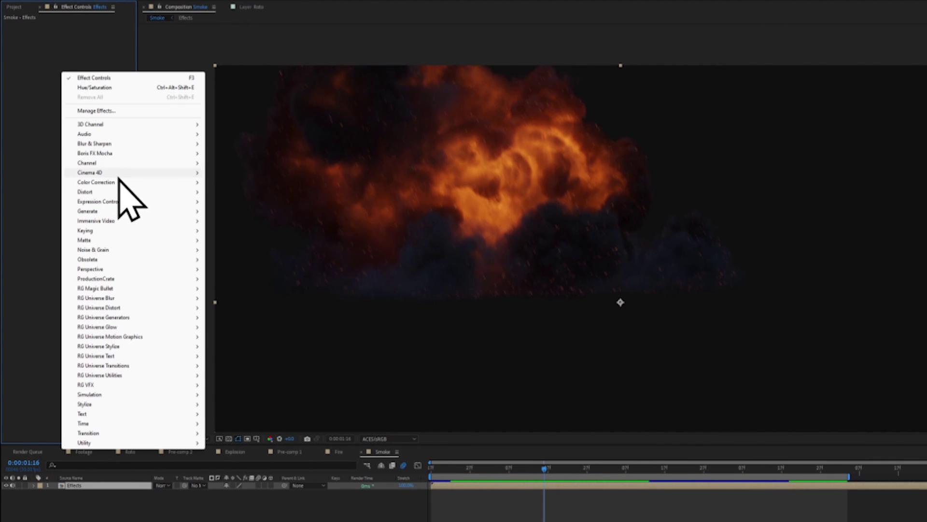
{"action": "mouse_move", "coordinate": [138, 183]}
{"action": "left_click", "coordinate": [251, 395]}
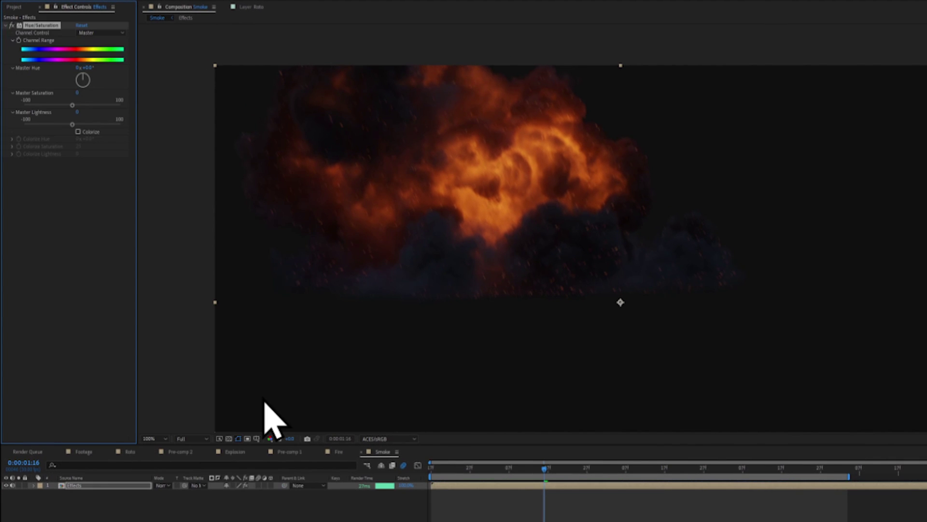
{"action": "left_click", "coordinate": [118, 34]}
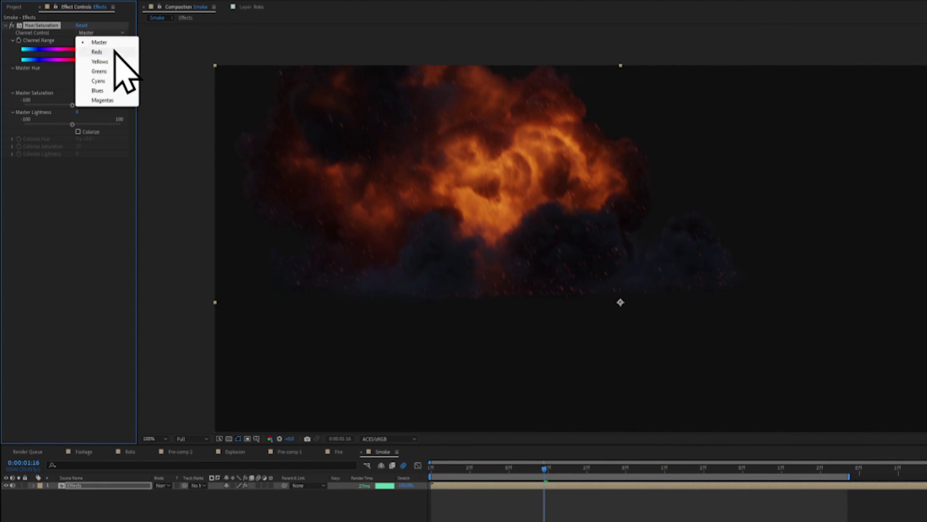
{"action": "key", "text": "Escape"}
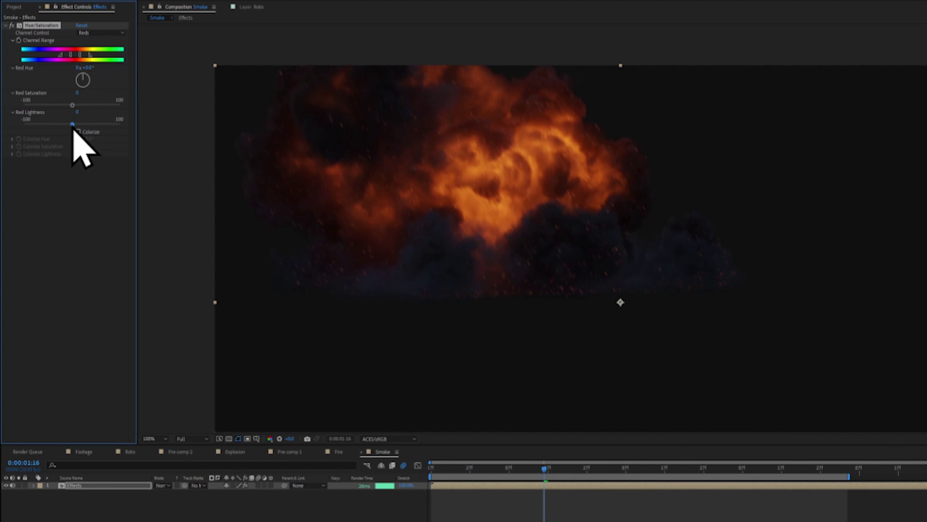
{"action": "left_click_drag", "start_coordinate": [73, 127], "coordinate": [27, 127]}
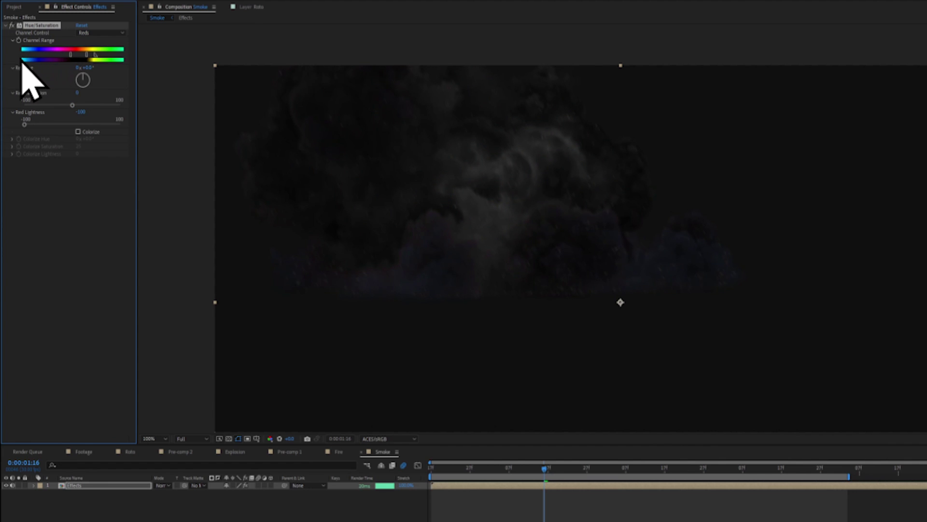
{"action": "left_click_drag", "start_coordinate": [653, 471], "coordinate": [469, 472]}
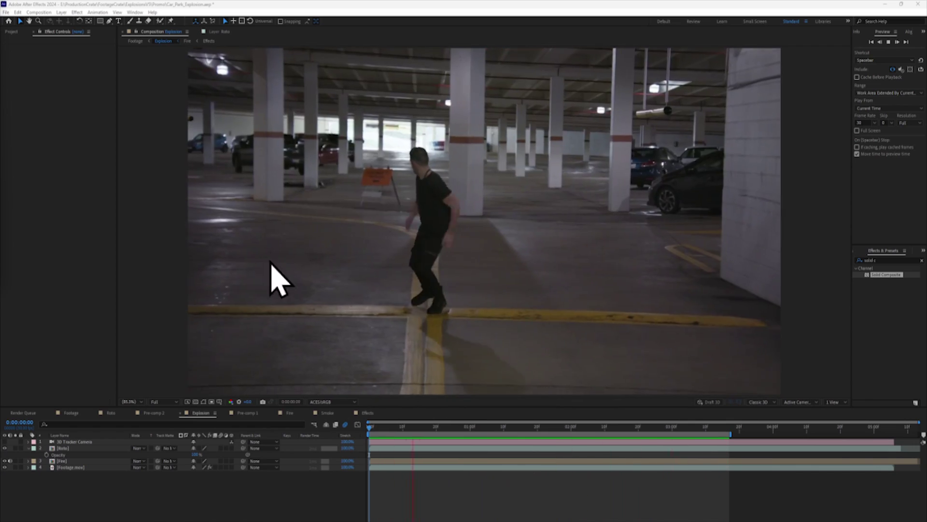
Drop the Smoke comp into the Explosion timeline and go to the frame where the explosion appears.
{"action": "left_click", "coordinate": [11, 31]}
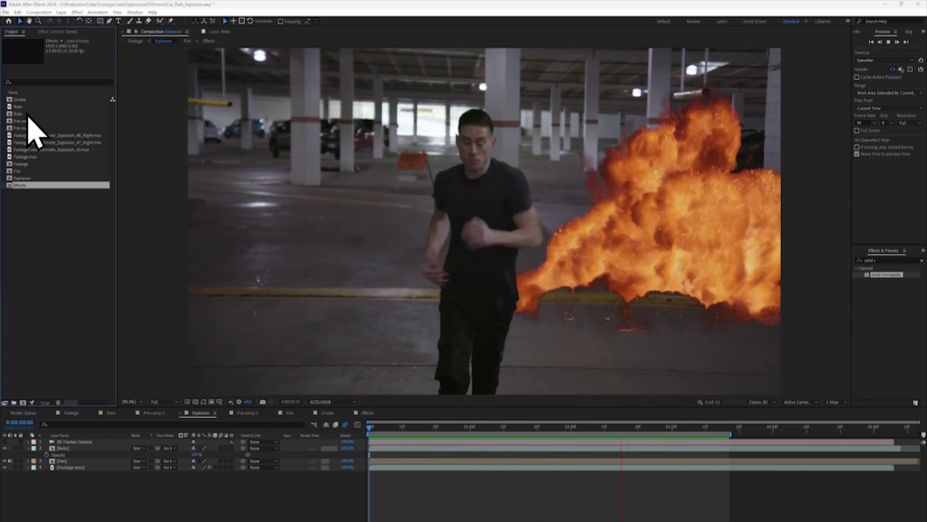
{"action": "left_click_drag", "start_coordinate": [28, 101], "coordinate": [72, 467]}
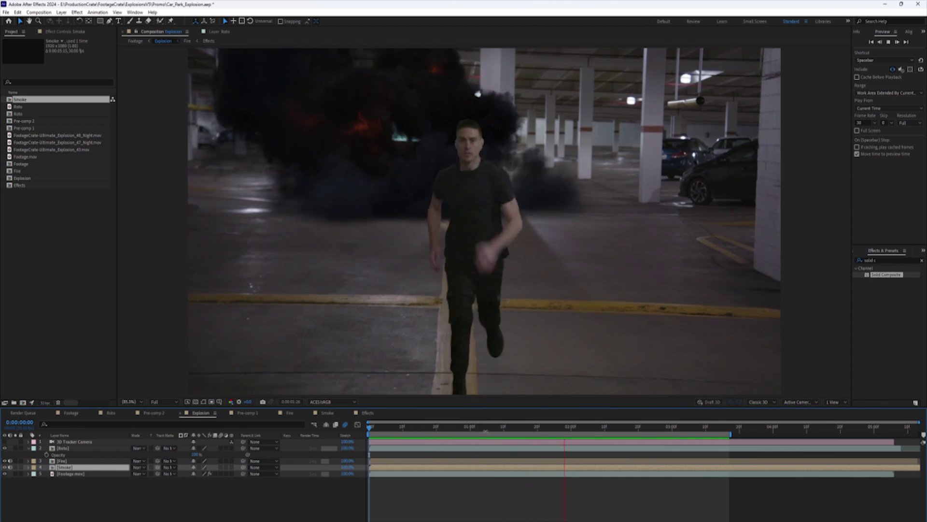
{"action": "key", "text": "space"}
{"action": "left_click_drag", "start_coordinate": [410, 427], "coordinate": [484, 440]}
Add a Color Correction > Exposure effect to the Fire layer.
{"action": "left_click", "coordinate": [62, 461]}
{"action": "right_click", "coordinate": [73, 116]}
{"action": "mouse_move", "coordinate": [104, 209]}
{"action": "left_click", "coordinate": [237, 374]}
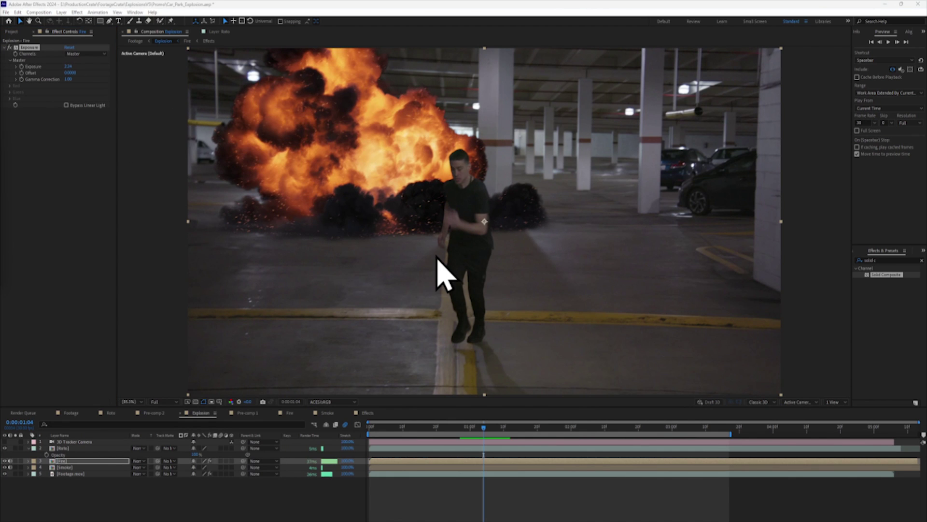
Hide the Fire layer and lower the Smoke layer's exposure.
{"action": "scroll", "coordinate": [521, 290], "scroll_direction": "up", "scroll_amount": 1}
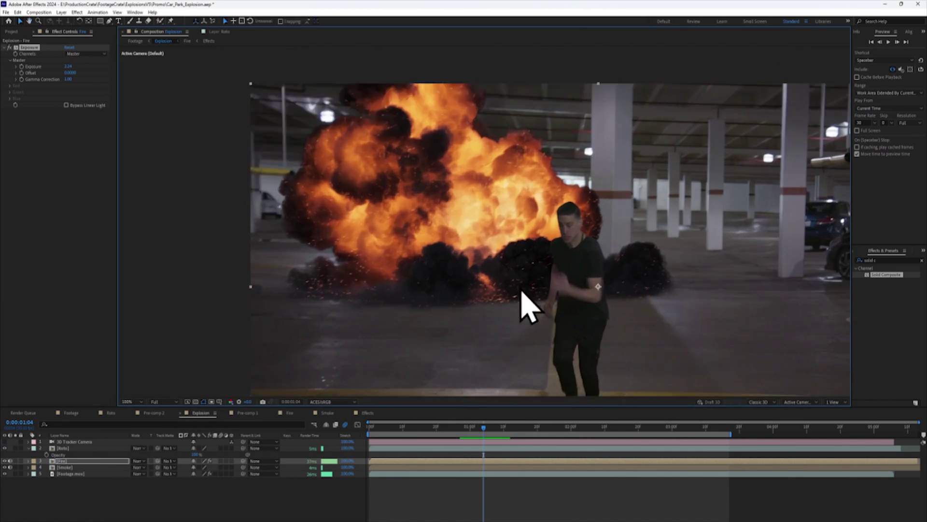
{"action": "left_click_drag", "start_coordinate": [483, 435], "coordinate": [541, 437]}
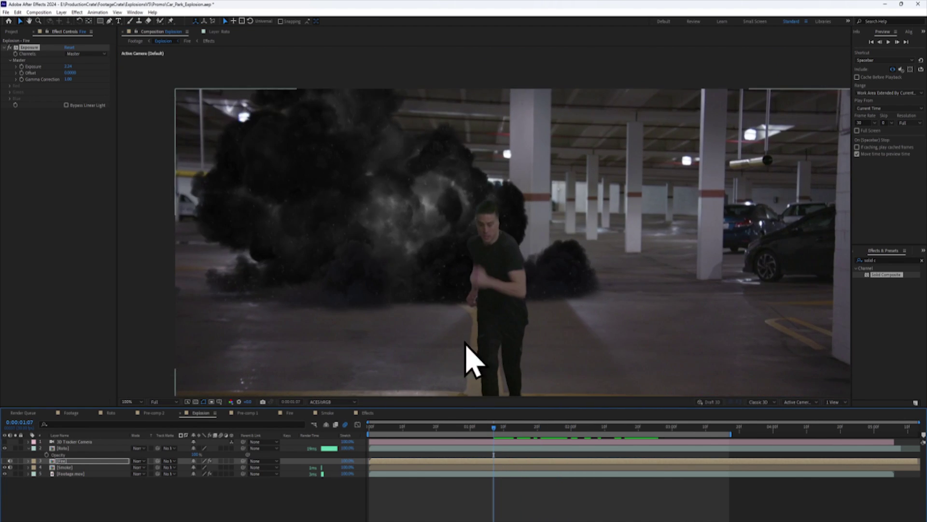
{"action": "scroll", "coordinate": [362, 217], "scroll_direction": "up", "scroll_amount": 2}
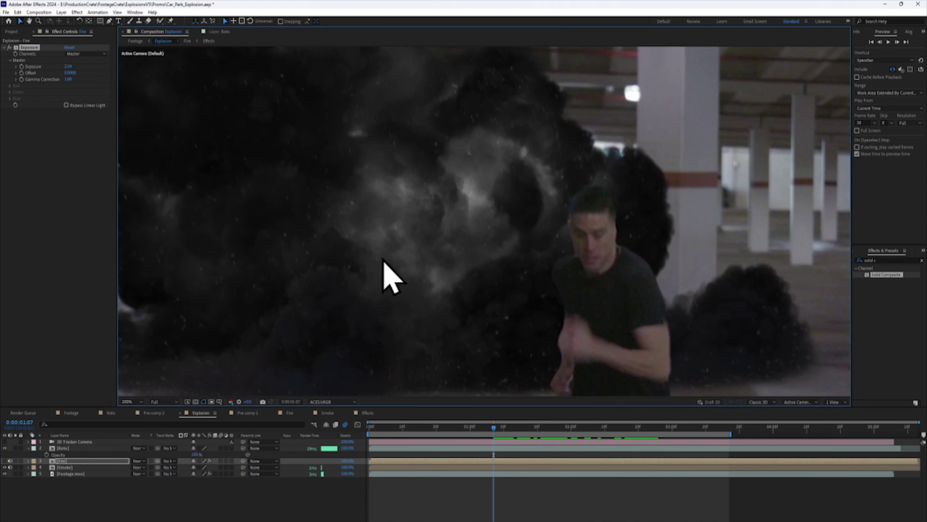
{"action": "left_click", "coordinate": [7, 465]}
{"action": "left_click", "coordinate": [8, 464]}
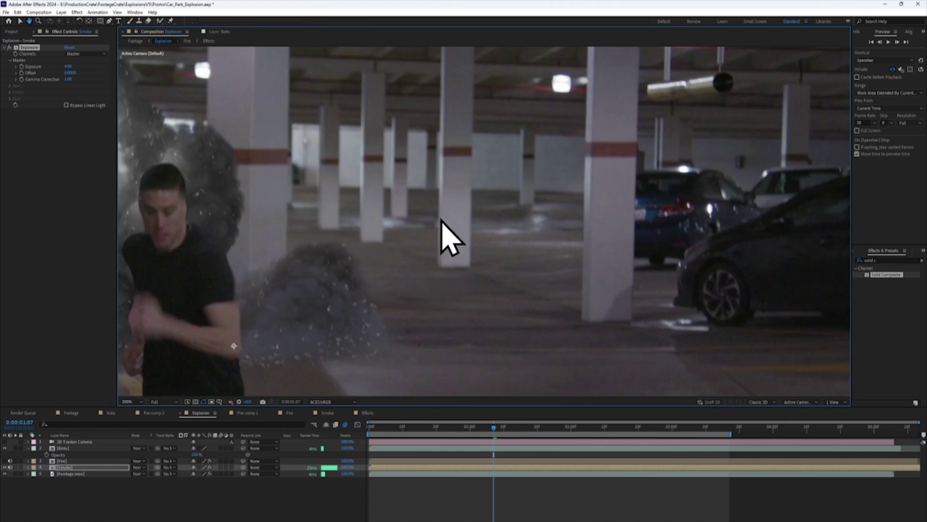
{"action": "left_click_drag", "start_coordinate": [444, 238], "coordinate": [473, 231]}
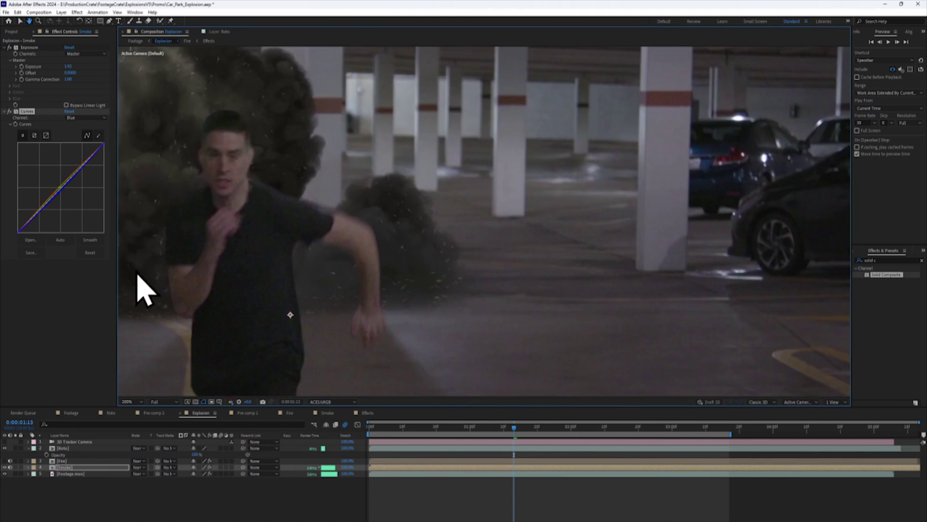
Set the viewer magnification to 200% and turn the Fire layer back on.
{"action": "left_click", "coordinate": [130, 401]}
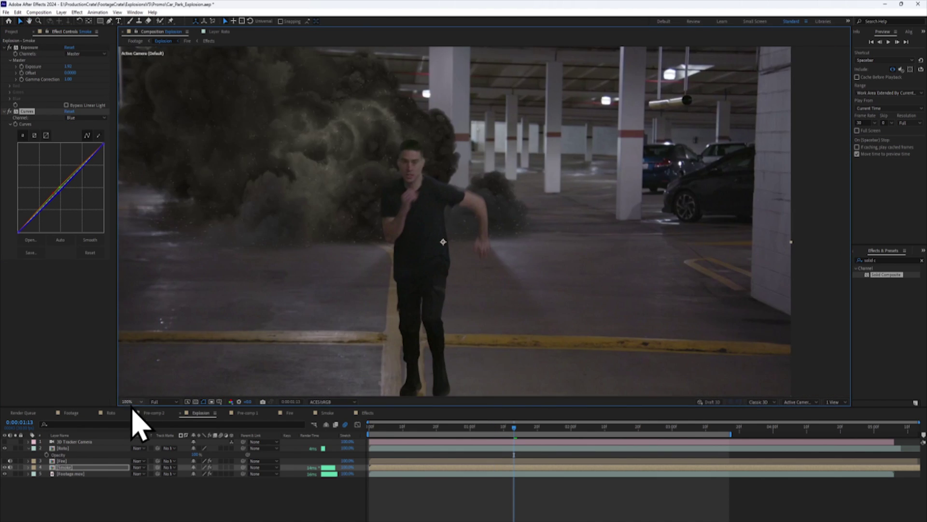
{"action": "left_click", "coordinate": [132, 493]}
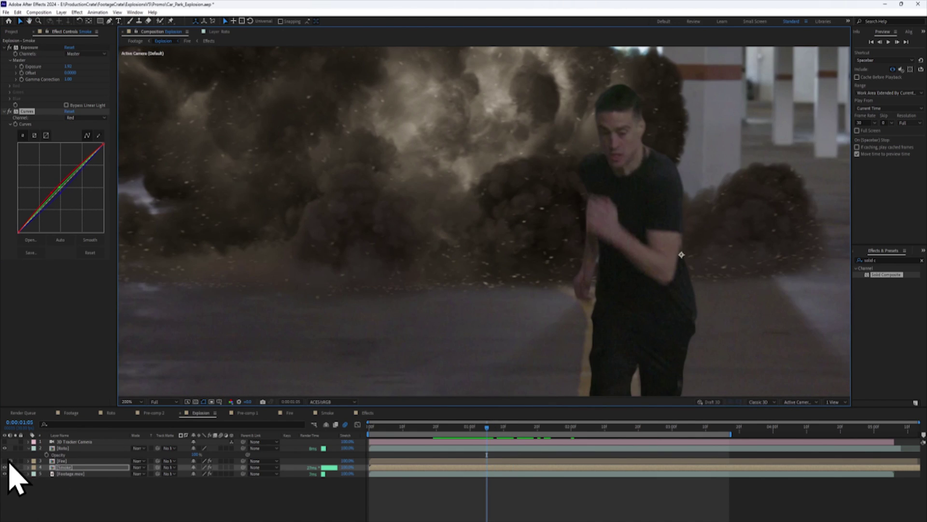
{"action": "left_click", "coordinate": [9, 461]}
{"action": "left_click", "coordinate": [10, 461]}
{"action": "scroll", "coordinate": [408, 332], "scroll_direction": "down", "scroll_amount": 4}
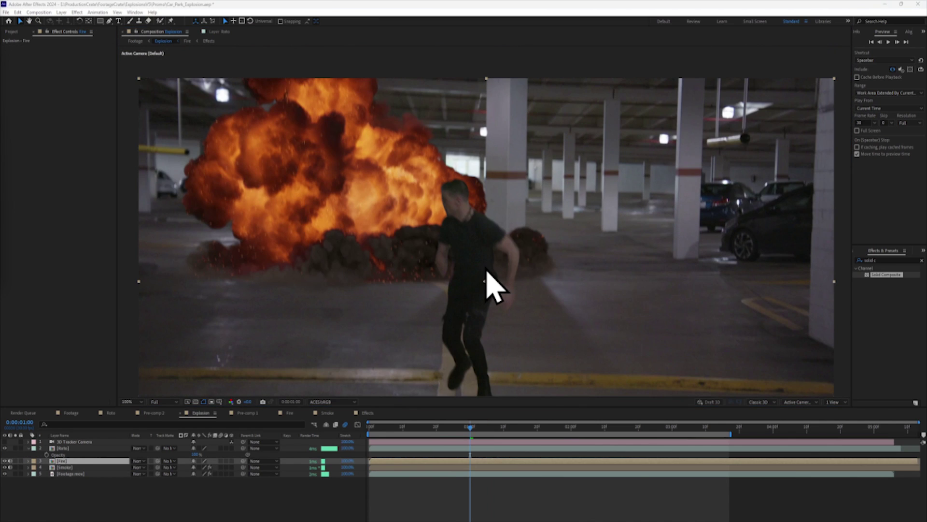
In the Fire comp, add an adjustment layer with a black Solid Composite effect.
{"action": "left_click", "coordinate": [185, 41]}
{"action": "left_click", "coordinate": [61, 12]}
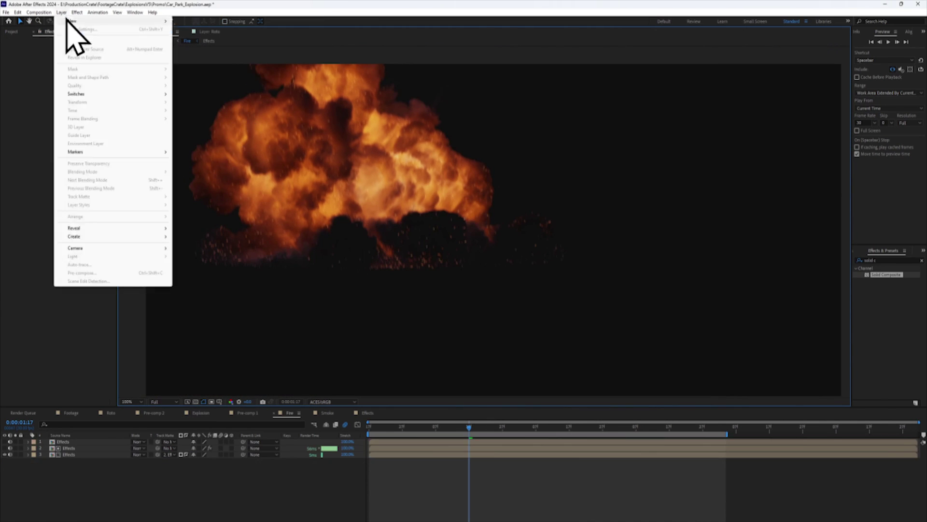
{"action": "mouse_move", "coordinate": [145, 21]}
{"action": "left_click", "coordinate": [211, 72]}
{"action": "right_click", "coordinate": [57, 92]}
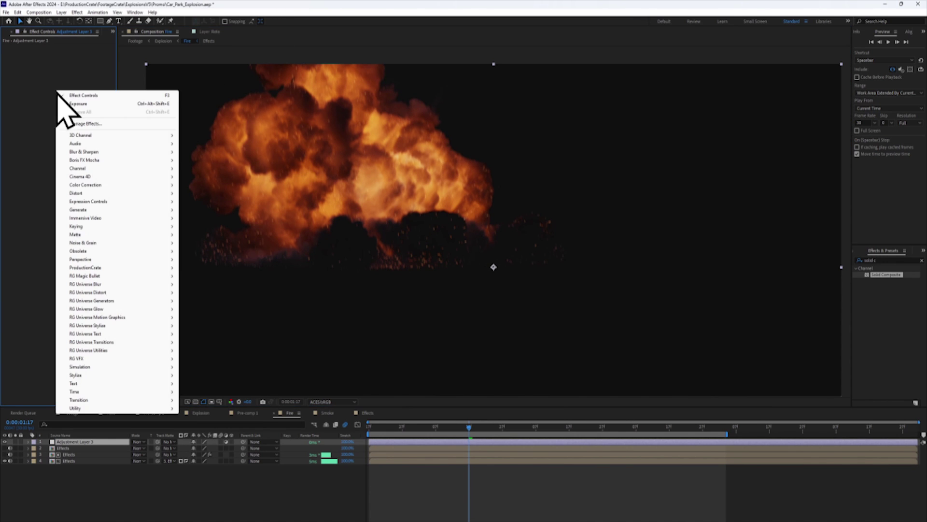
{"action": "mouse_move", "coordinate": [159, 167]}
{"action": "left_click", "coordinate": [223, 267]}
{"action": "left_click", "coordinate": [68, 61]}
{"action": "left_click", "coordinate": [464, 295]}
{"action": "left_click", "coordinate": [616, 209]}
Add a Tint effect to the adjustment layer to make the explosion greyscale, then return to Explosion.
{"action": "right_click", "coordinate": [75, 94]}
{"action": "mouse_move", "coordinate": [174, 123]}
{"action": "left_click", "coordinate": [239, 459]}
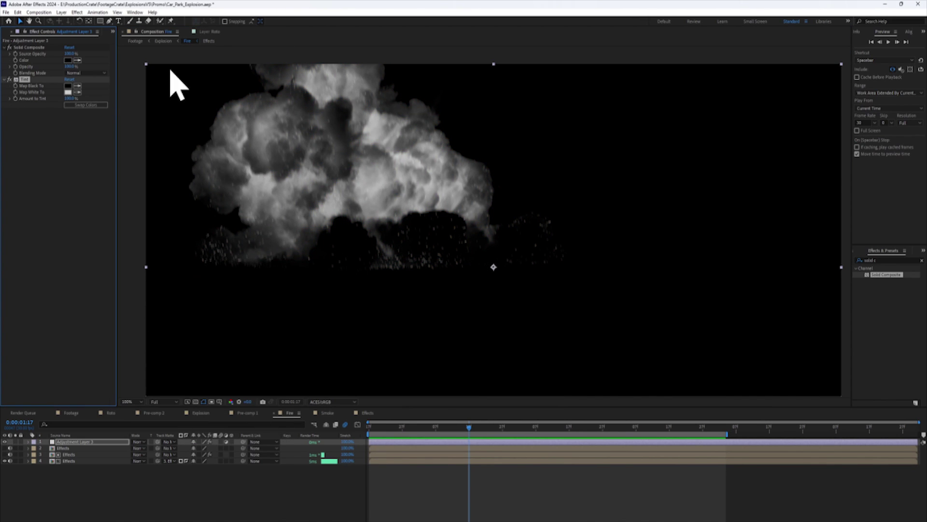
{"action": "left_click", "coordinate": [162, 40]}
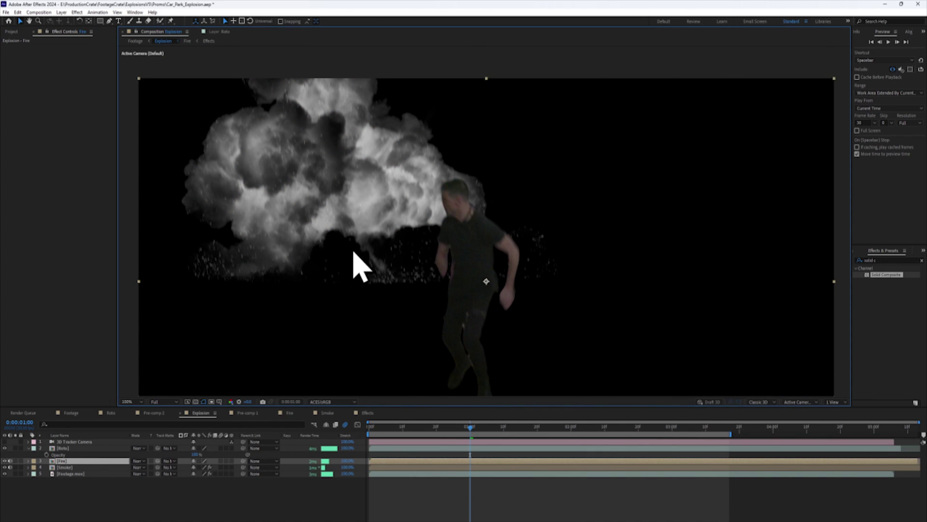
Set the Fire layer's blending mode to Add and give it an Exposure effect.
{"action": "left_click", "coordinate": [140, 461]}
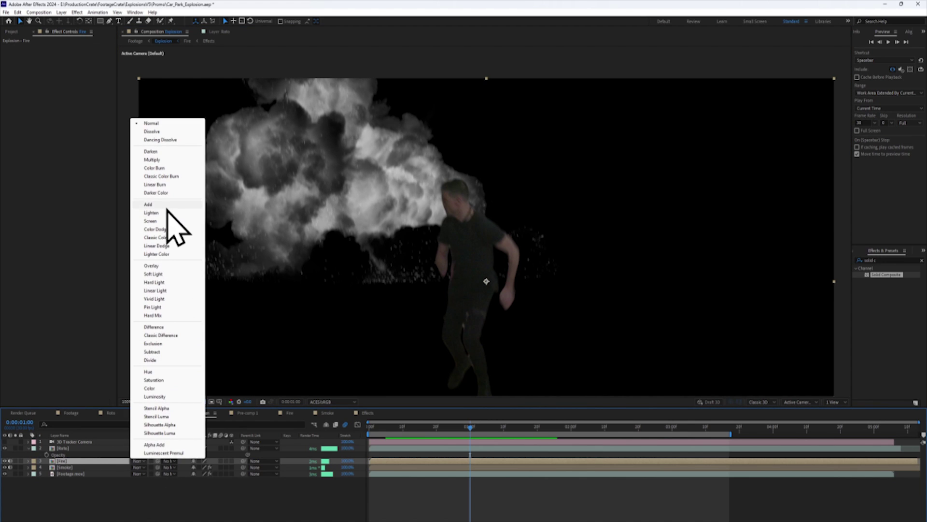
{"action": "left_click", "coordinate": [168, 206]}
{"action": "left_click", "coordinate": [297, 263]}
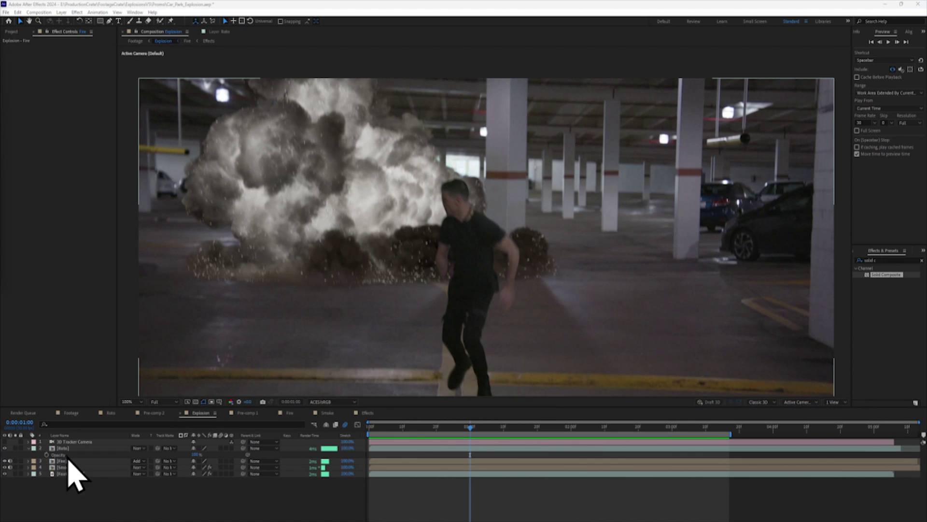
{"action": "right_click", "coordinate": [68, 166]}
{"action": "mouse_move", "coordinate": [145, 182]}
{"action": "left_click", "coordinate": [244, 372]}
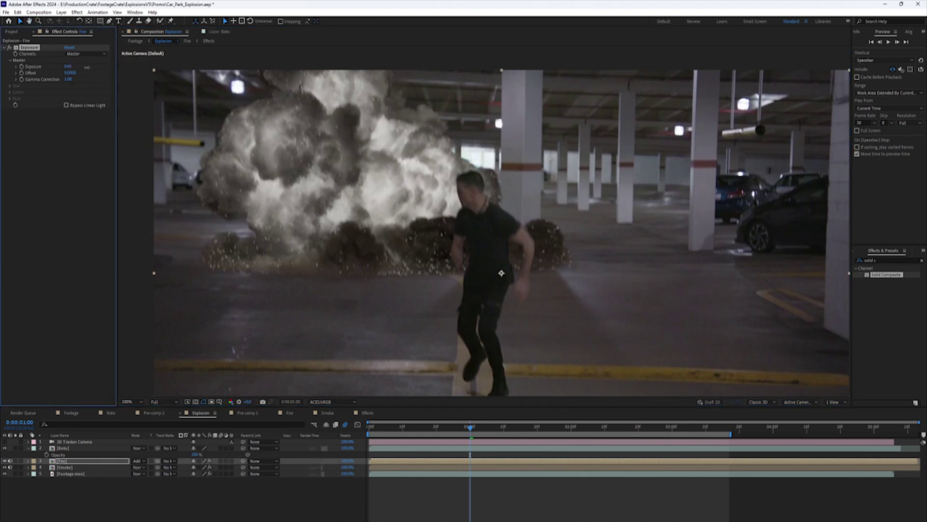
Apply a Photo Filter to the Fire layer, set to Custom with a red-orange colour.
{"action": "left_click_drag", "start_coordinate": [478, 428], "coordinate": [453, 428]}
{"action": "right_click", "coordinate": [45, 125]}
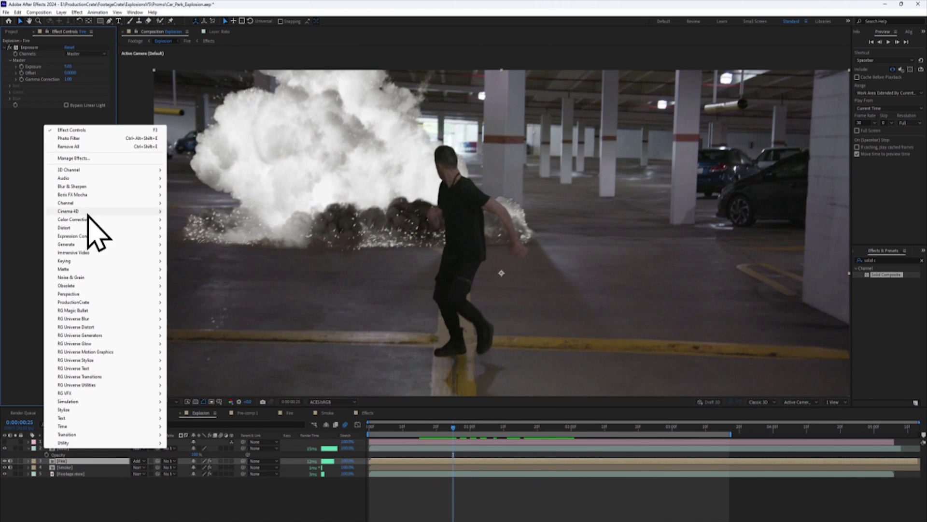
{"action": "mouse_move", "coordinate": [90, 219]}
{"action": "left_click", "coordinate": [219, 477]}
{"action": "left_click", "coordinate": [87, 118]}
{"action": "left_click", "coordinate": [91, 296]}
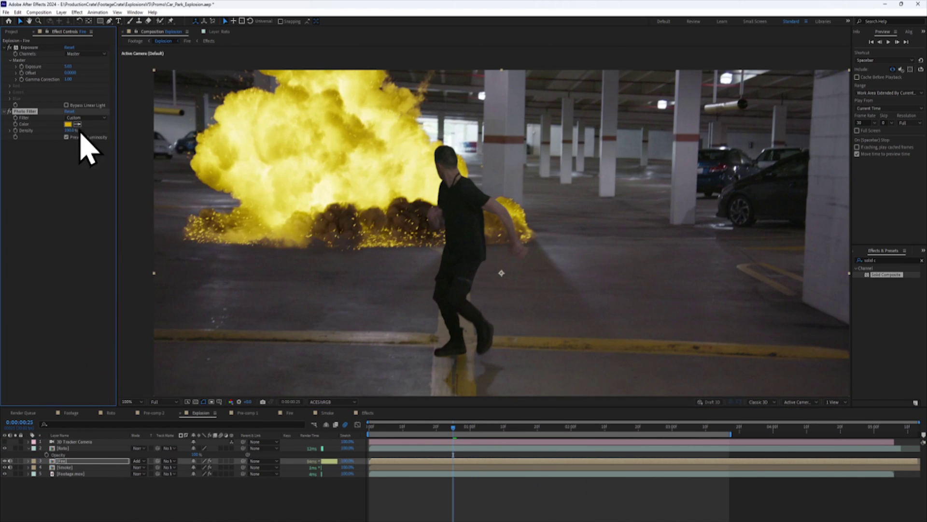
{"action": "left_click", "coordinate": [67, 124]}
{"action": "mouse_move", "coordinate": [559, 304]}
{"action": "left_mouse_down"}
{"action": "mouse_move", "coordinate": [567, 195]}
{"action": "mouse_move", "coordinate": [566, 298]}
{"action": "mouse_move", "coordinate": [558, 299]}
{"action": "left_mouse_up"}
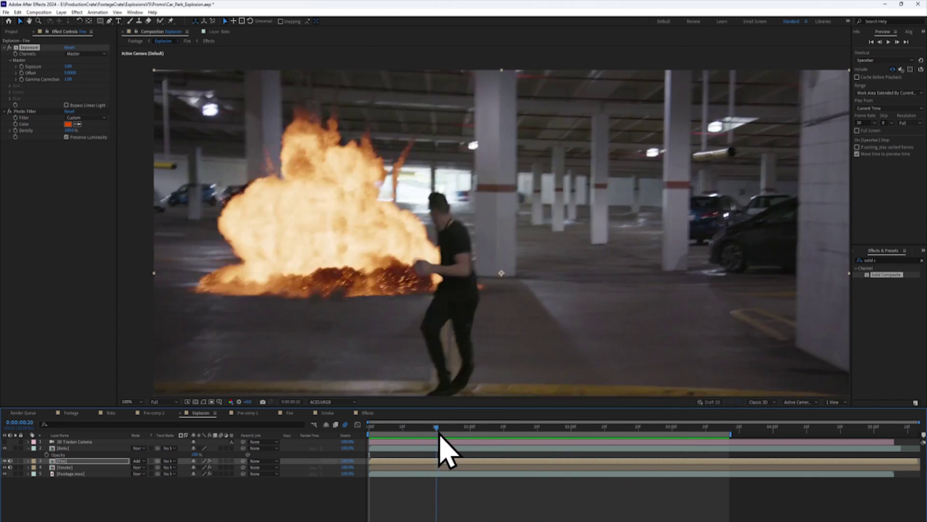
In the Fire precomp, paste the car-park footage and give it a heavily feathered elliptical mask.
{"action": "left_click", "coordinate": [419, 428]}
{"action": "left_click_drag", "start_coordinate": [420, 428], "coordinate": [433, 429]}
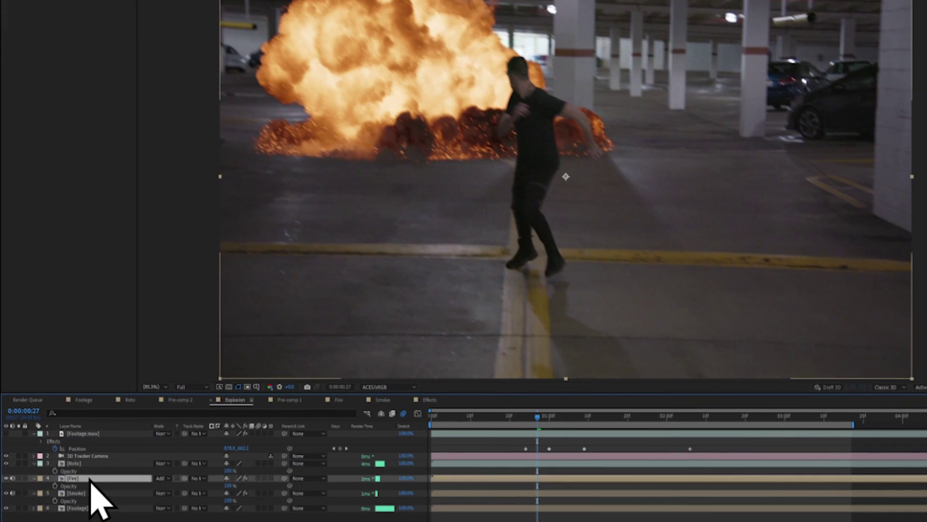
{"action": "double_click", "coordinate": [89, 478]}
{"action": "key", "text": "ctrl+v"}
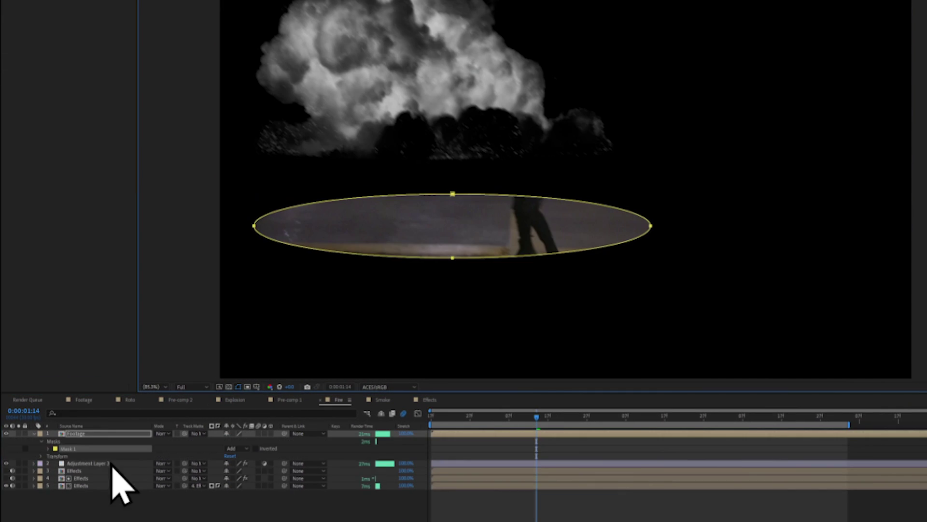
{"action": "key", "text": "m"}
{"action": "key", "text": "m"}
{"action": "left_click_drag", "start_coordinate": [237, 463], "coordinate": [263, 463]}
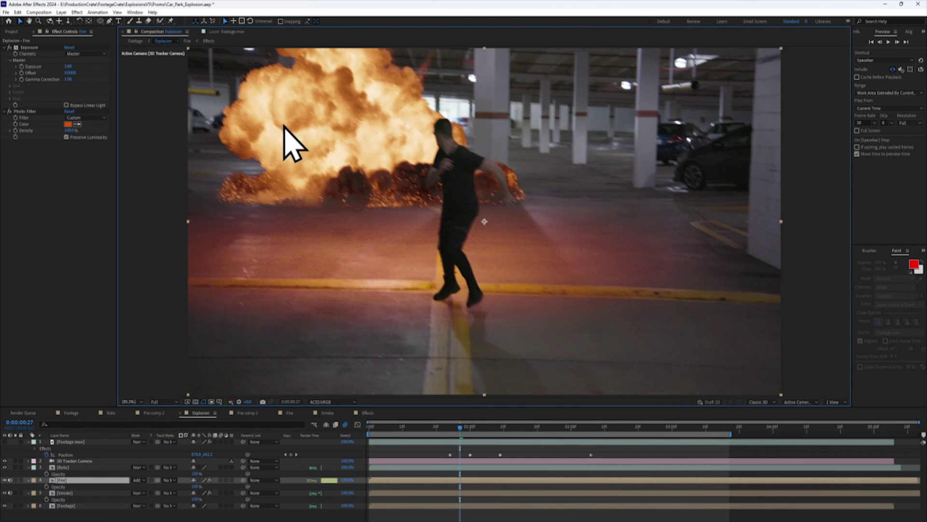
Try a purple Photo Filter colour on the fire, then cancel the change.
{"action": "left_click", "coordinate": [68, 124]}
{"action": "left_click_drag", "start_coordinate": [560, 256], "coordinate": [566, 237]}
{"action": "left_click", "coordinate": [614, 218]}
In the Fire comp, move the Footage layer below the adjustment layer, then return to Explosion.
{"action": "left_click", "coordinate": [187, 41]}
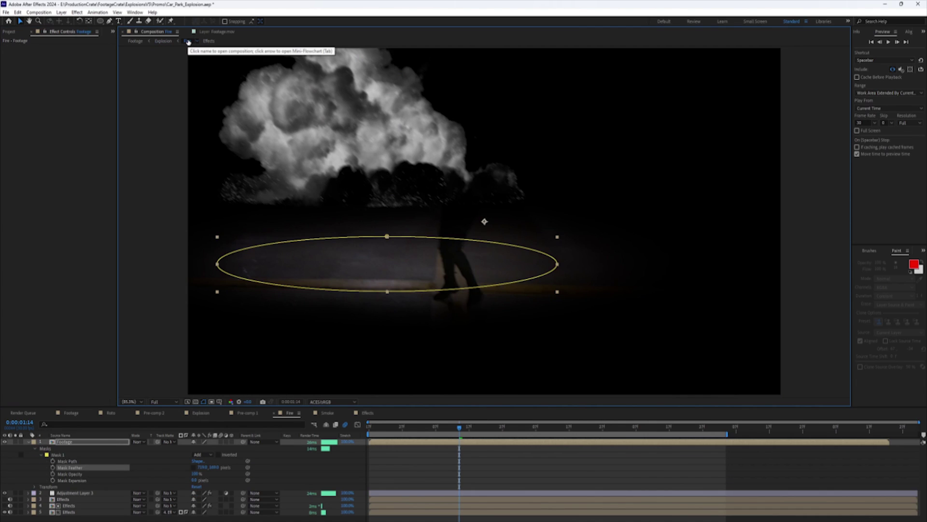
{"action": "left_click", "coordinate": [28, 442]}
{"action": "key", "text": "ctrl+bracketleft"}
{"action": "left_click", "coordinate": [165, 41]}
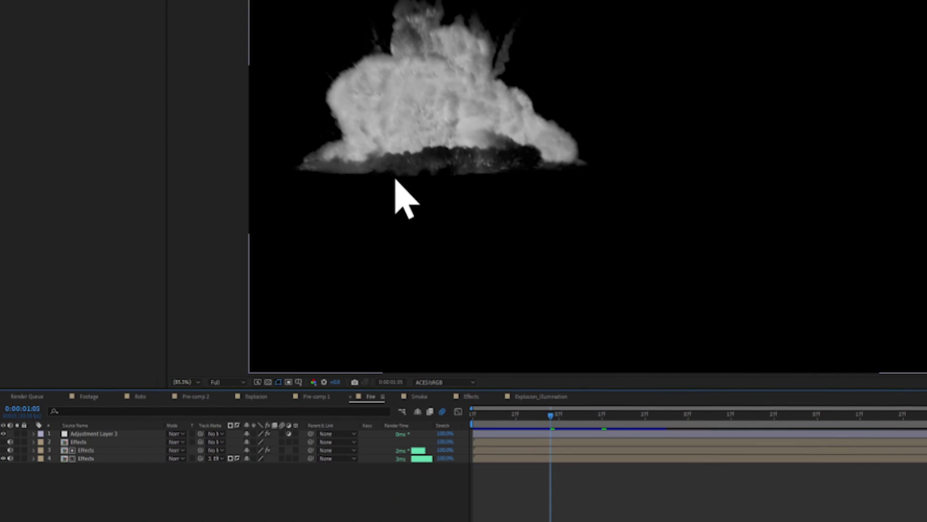
Paste the footage layer and precompose it as 'Explosion_1_Illumination'.
{"action": "key", "text": "ctrl+v"}
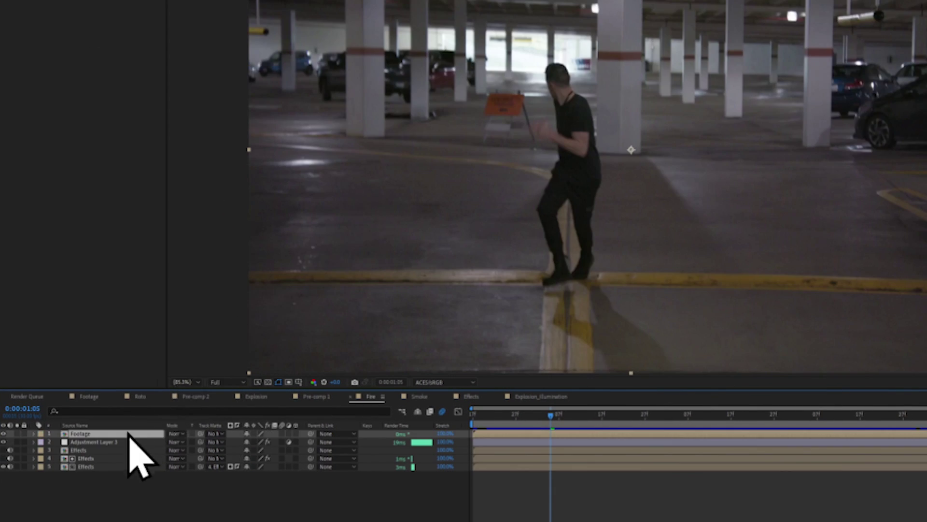
{"action": "right_click", "coordinate": [128, 434]}
{"action": "left_click", "coordinate": [213, 370]}
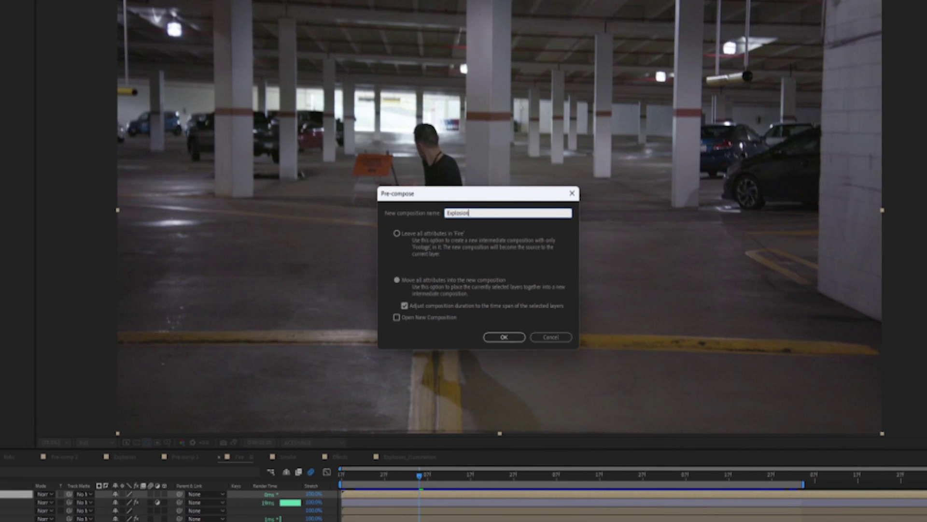
{"action": "type", "text": "Explosion_1_Illumination"}
{"action": "left_click", "coordinate": [504, 337]}
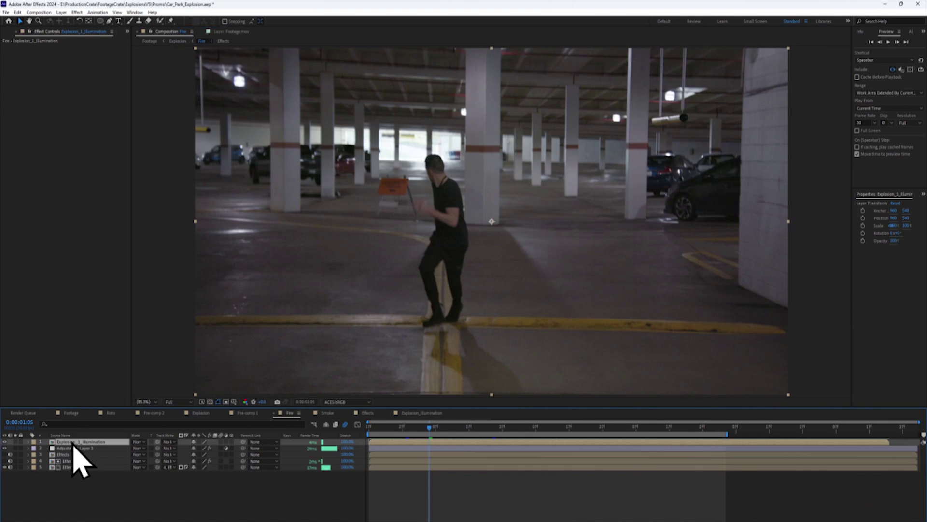
Inside Explosion_1_Illumination, add a new solid and make it a 3D layer.
{"action": "double_click", "coordinate": [73, 442]}
{"action": "left_click", "coordinate": [63, 12]}
{"action": "mouse_move", "coordinate": [87, 19]}
{"action": "left_click", "coordinate": [207, 31]}
{"action": "key", "text": "Return"}
{"action": "left_click", "coordinate": [231, 442]}
{"action": "left_click_drag", "start_coordinate": [432, 427], "coordinate": [37, 451]}
Lower the solid's opacity to 7% and change its colour to red.
{"action": "key", "text": "t"}
{"action": "left_click_drag", "start_coordinate": [194, 447], "coordinate": [183, 448]}
{"action": "scroll", "coordinate": [477, 279], "scroll_direction": "up", "scroll_amount": 2}
{"action": "key", "text": "ctrl+shift+y"}
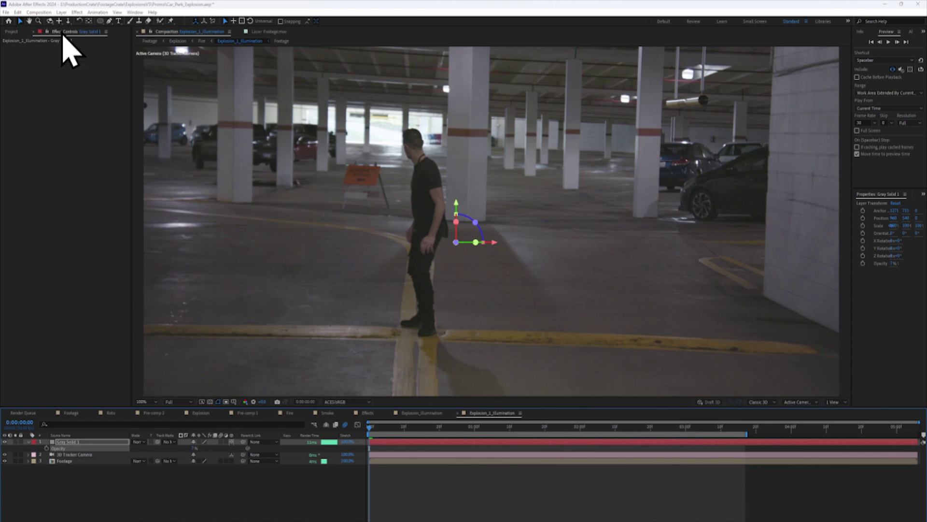
{"action": "left_click", "coordinate": [708, 315]}
{"action": "left_click", "coordinate": [610, 208]}
{"action": "left_click", "coordinate": [746, 369]}
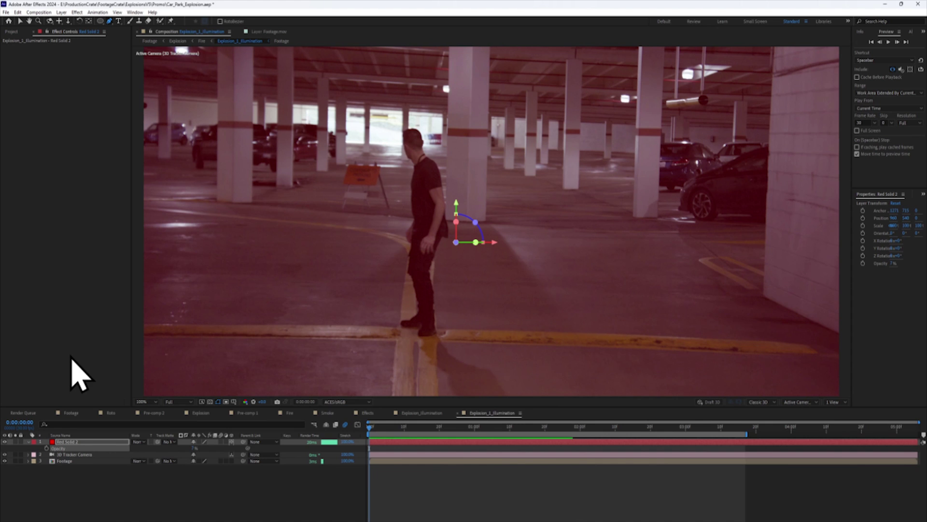
Pen-mask the nearest pillar on the red solid and rename it Illumination_Near.
{"action": "scroll", "coordinate": [472, 275], "scroll_direction": "up", "scroll_amount": 3}
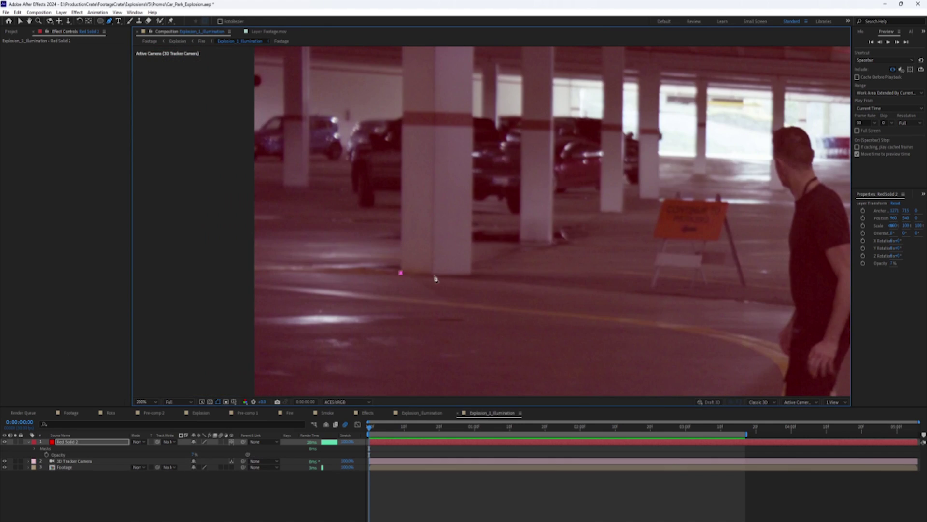
{"action": "left_click", "coordinate": [384, 87]}
{"action": "left_click", "coordinate": [459, 82]}
{"action": "scroll", "coordinate": [352, 241], "scroll_direction": "down", "scroll_amount": 3}
{"action": "scroll", "coordinate": [465, 297], "scroll_direction": "up", "scroll_amount": 4}
{"action": "scroll", "coordinate": [464, 296], "scroll_direction": "down", "scroll_amount": 4}
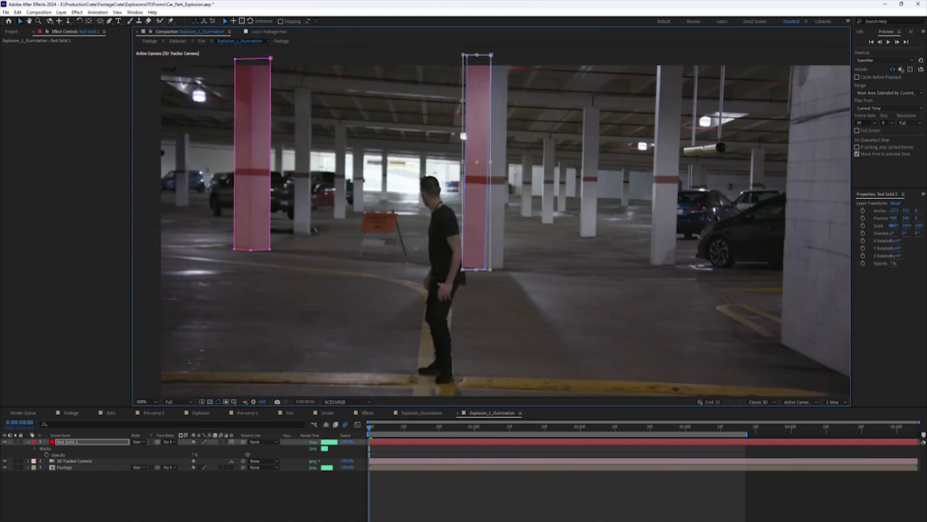
{"action": "key", "text": "v"}
{"action": "left_click", "coordinate": [289, 247]}
{"action": "left_click", "coordinate": [77, 441]}
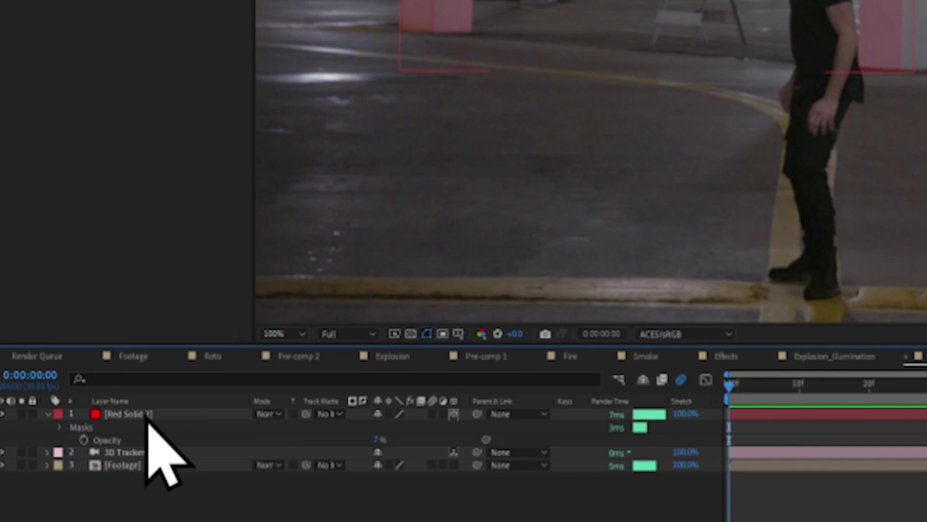
{"action": "key", "text": "Return"}
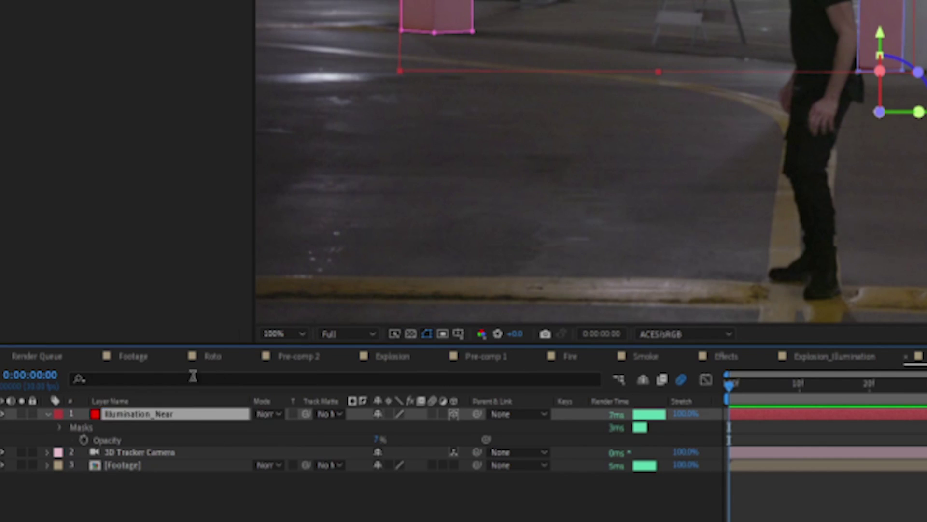
{"action": "key", "text": "Return"}
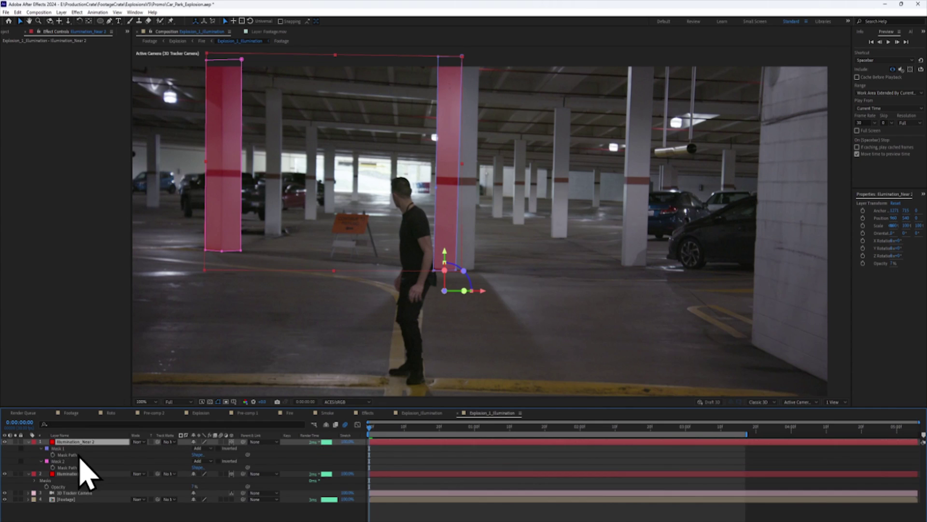
Duplicate Illumination_Near and mask another pillar and the right wall on the copy.
{"action": "key", "text": "ctrl+d"}
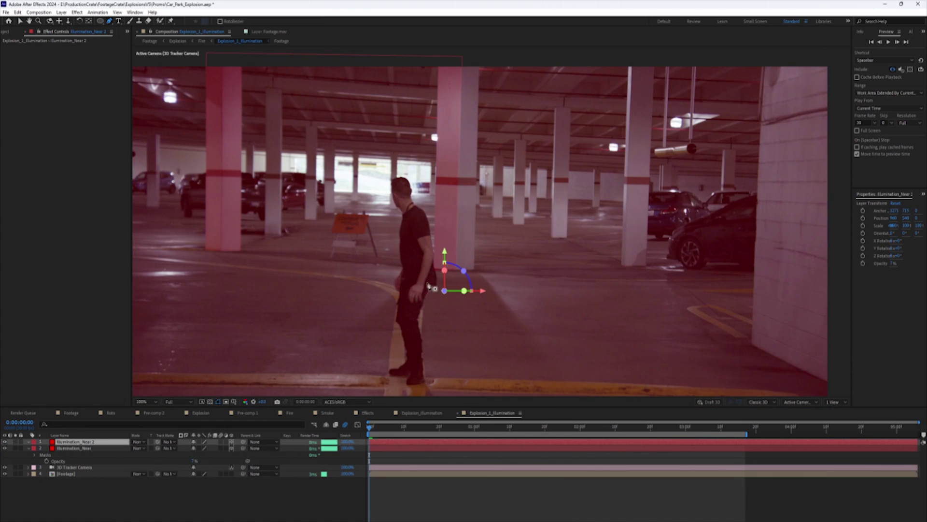
{"action": "scroll", "coordinate": [429, 286], "scroll_direction": "up", "scroll_amount": 4}
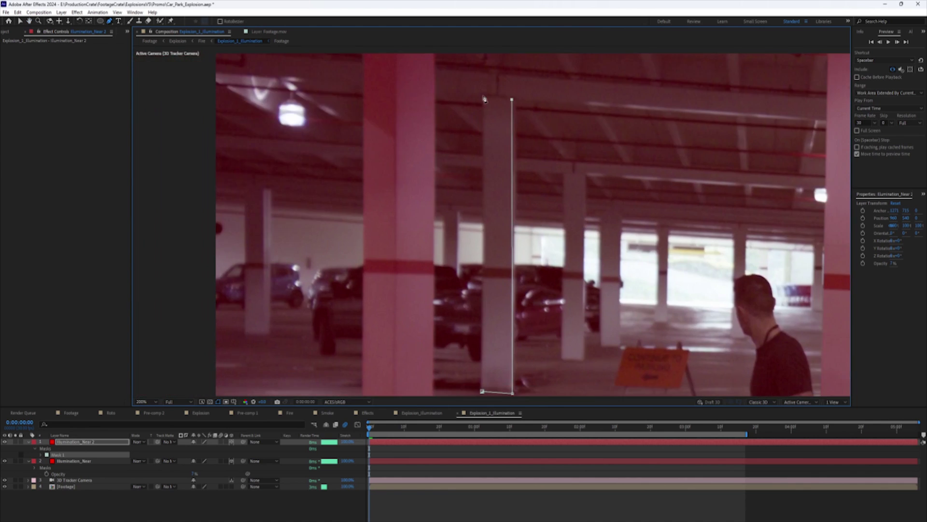
{"action": "left_click", "coordinate": [477, 338]}
{"action": "left_click", "coordinate": [540, 342]}
{"action": "scroll", "coordinate": [536, 345], "scroll_direction": "down", "scroll_amount": 2}
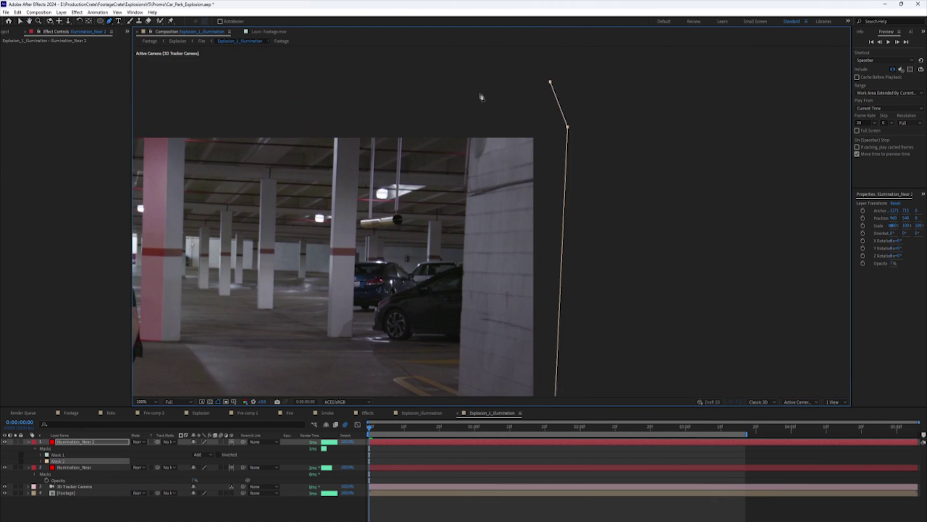
{"action": "left_click", "coordinate": [499, 209]}
{"action": "scroll", "coordinate": [499, 209], "scroll_direction": "up", "scroll_amount": 2}
{"action": "left_click", "coordinate": [445, 121]}
{"action": "left_click", "coordinate": [456, 383]}
{"action": "scroll", "coordinate": [561, 300], "scroll_direction": "down", "scroll_amount": 3}
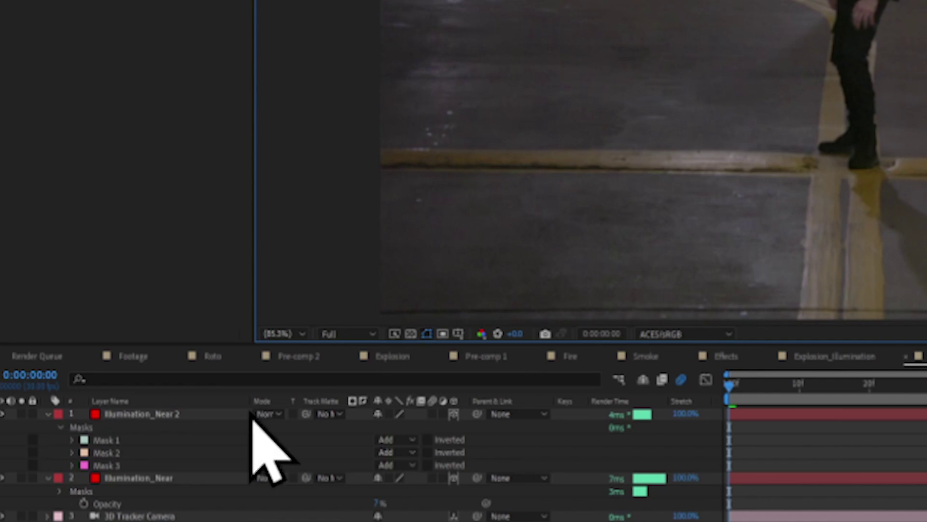
Rename the duplicate 'Illumination_Medium' and darken its red solid colour.
{"action": "right_click", "coordinate": [92, 441]}
{"action": "left_click", "coordinate": [108, 438]}
{"action": "type", "text": "Illumination_Medium"}
{"action": "key", "text": "Return"}
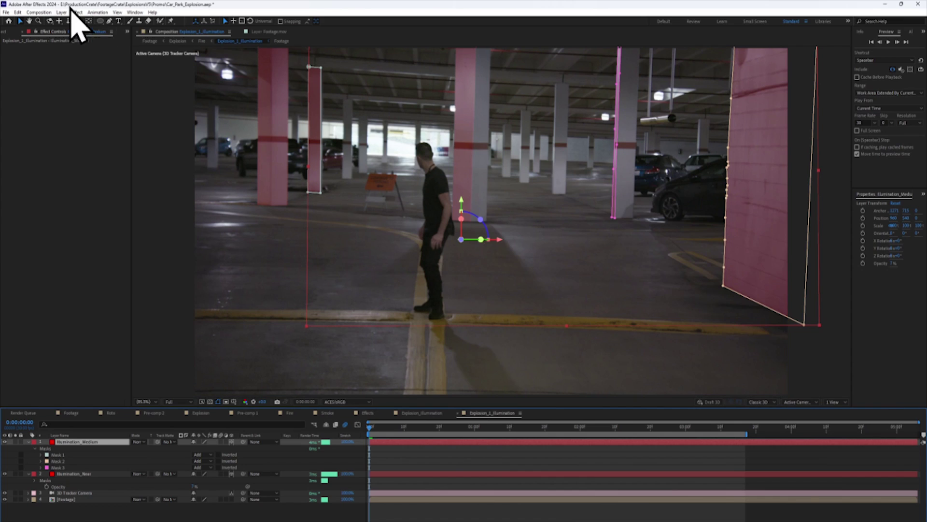
{"action": "key", "text": "ctrl+shift+y"}
{"action": "left_click", "coordinate": [708, 315]}
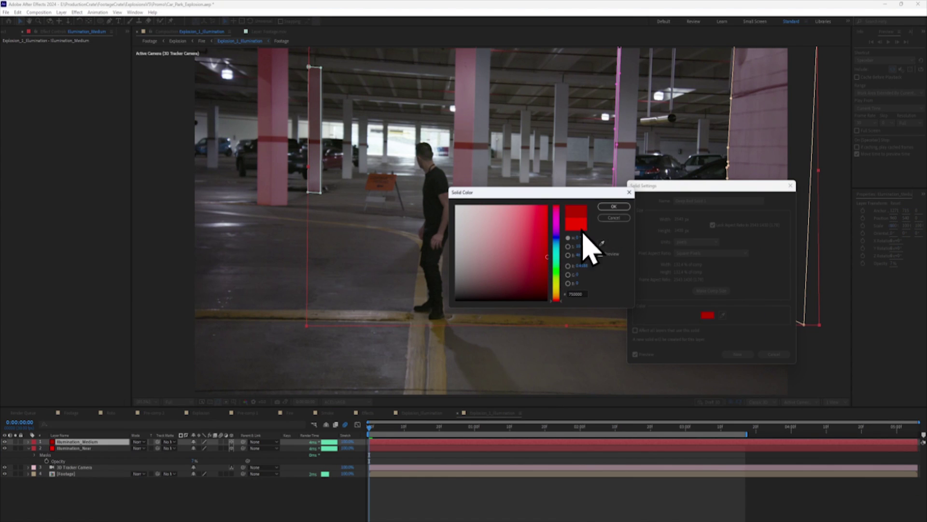
{"action": "key", "text": "Return"}
{"action": "key", "text": "Return"}
Duplicate Illumination_Medium, delete Mask 3 for the distant pillars and car, and darken its colour.
{"action": "key", "text": "ctrl+d"}
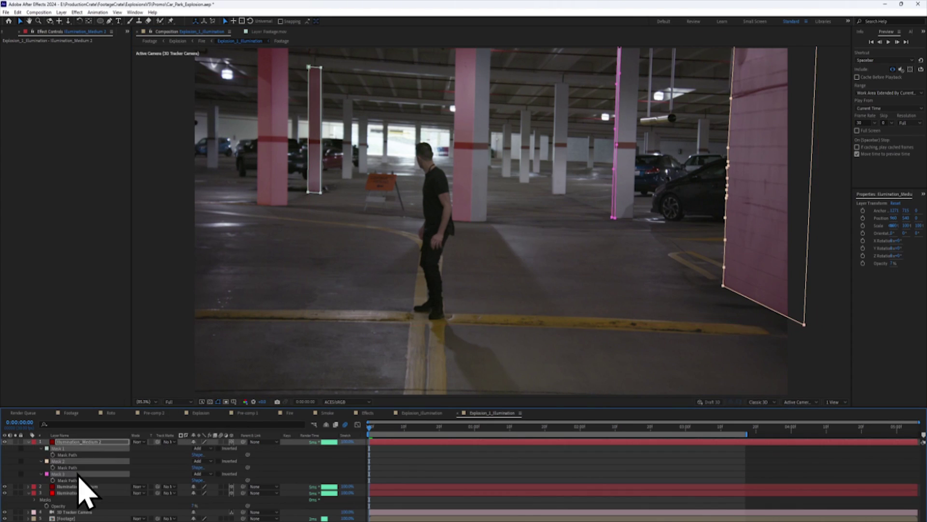
{"action": "key", "text": "Delete"}
{"action": "left_click", "coordinate": [29, 20]}
{"action": "left_click_drag", "start_coordinate": [485, 179], "coordinate": [321, 238]}
{"action": "scroll", "coordinate": [444, 210], "scroll_direction": "up", "scroll_amount": 3}
{"action": "scroll", "coordinate": [425, 315], "scroll_direction": "down", "scroll_amount": 3}
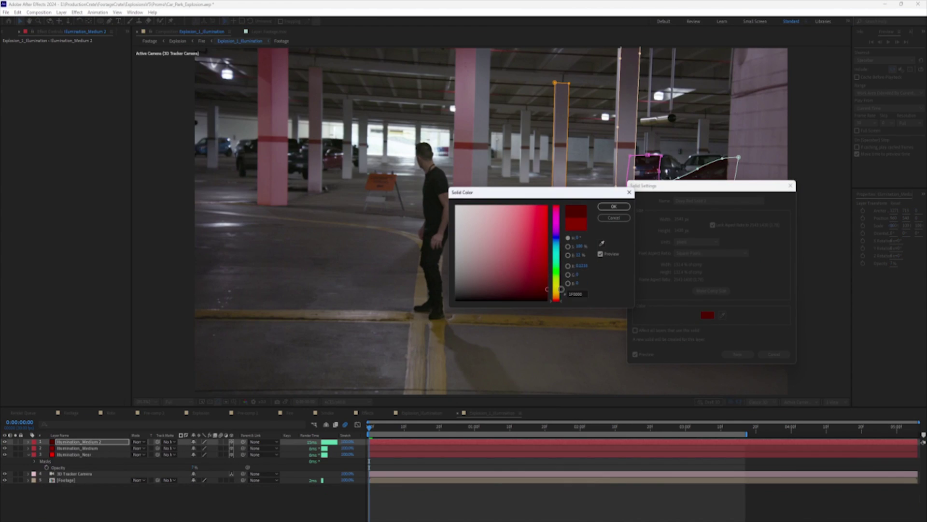
{"action": "key", "text": "Return"}
{"action": "left_click", "coordinate": [715, 352]}
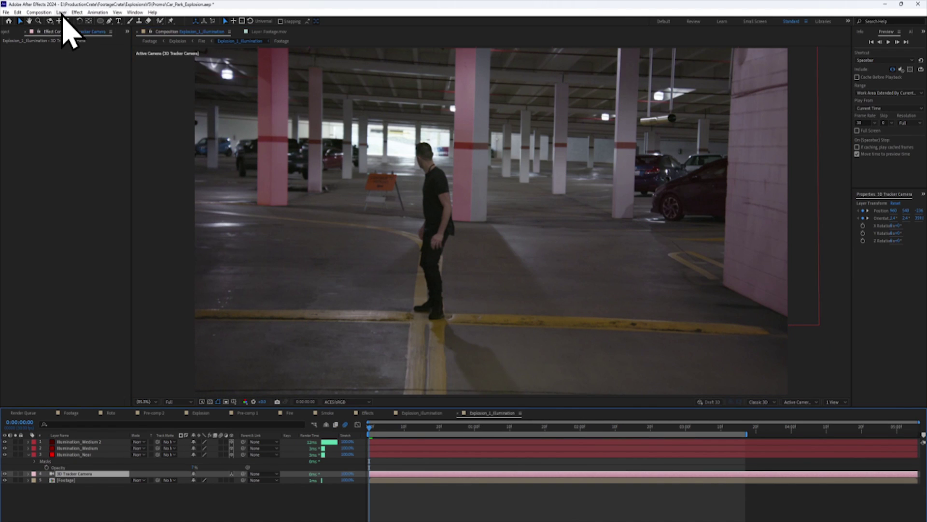
{"action": "left_click", "coordinate": [61, 12]}
Add a black background solid, then hide it to view the footage.
{"action": "mouse_move", "coordinate": [72, 21]}
{"action": "left_click", "coordinate": [245, 31]}
{"action": "left_click", "coordinate": [435, 299]}
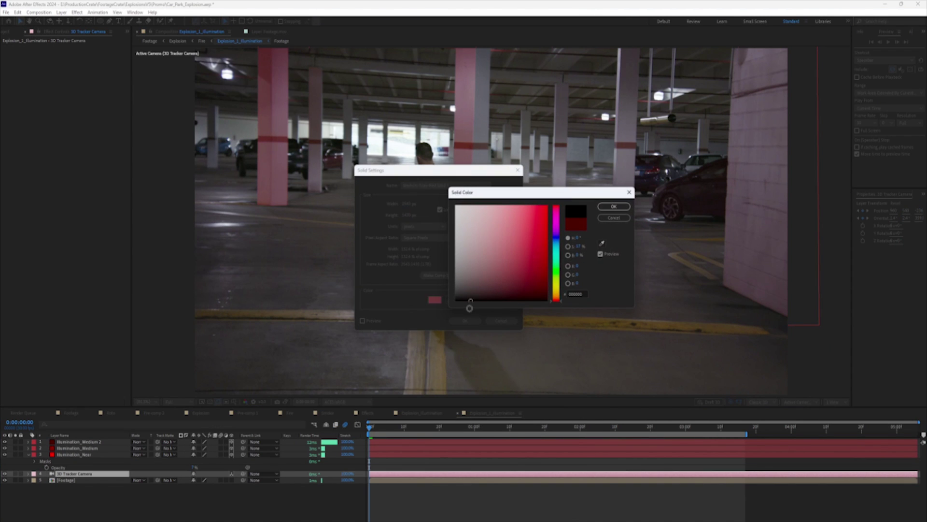
{"action": "left_click", "coordinate": [624, 206]}
{"action": "key", "text": "Return"}
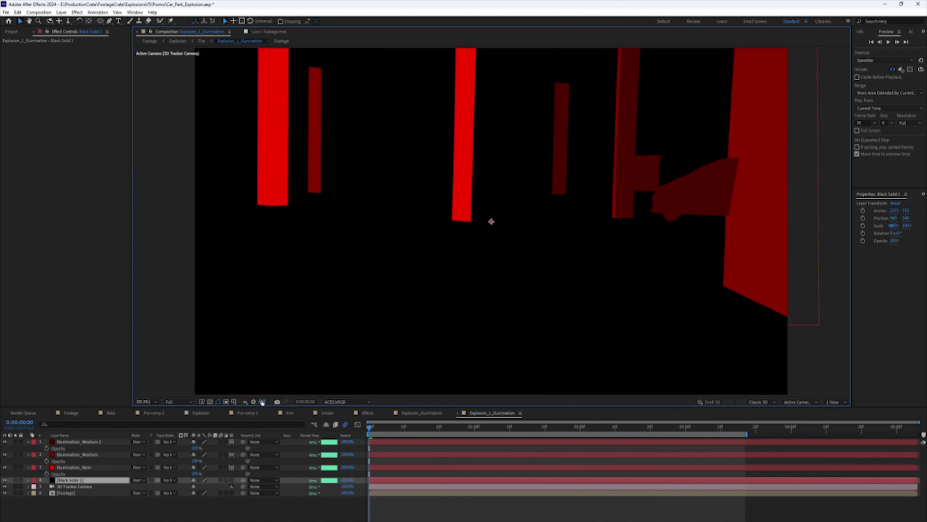
{"action": "left_click_drag", "start_coordinate": [261, 401], "coordinate": [130, 399]}
{"action": "left_click", "coordinate": [253, 402]}
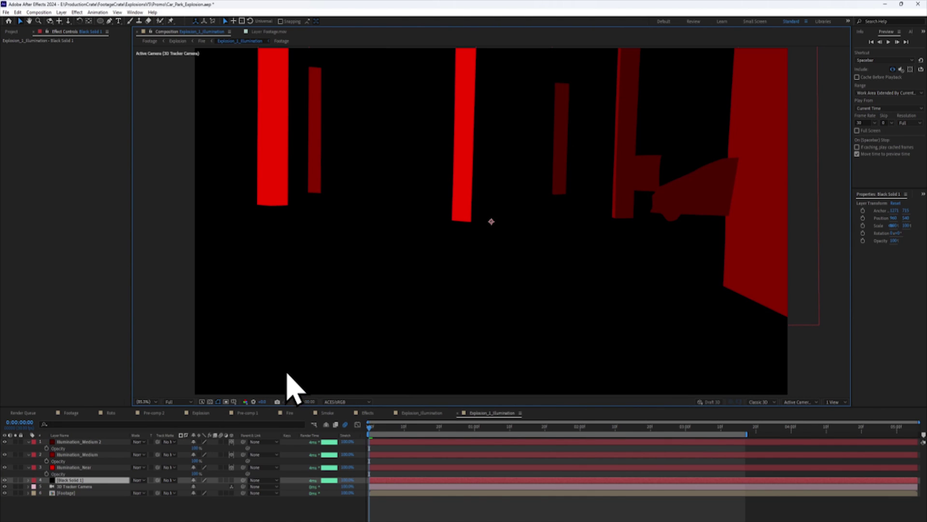
{"action": "left_click", "coordinate": [6, 479]}
Create a second solid layer coloured light grey.
{"action": "left_click", "coordinate": [61, 12]}
{"action": "mouse_move", "coordinate": [140, 20]}
{"action": "left_click", "coordinate": [212, 34]}
{"action": "left_click", "coordinate": [435, 300]}
{"action": "left_click", "coordinate": [616, 207]}
{"action": "left_click", "coordinate": [465, 320]}
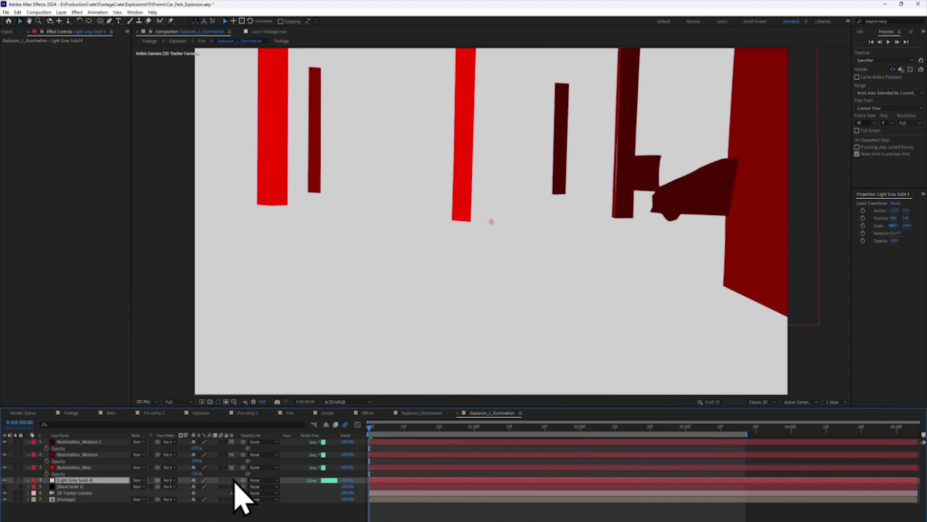
Apply Grid to the grey solid, align it with the floor and set Width to 290.
{"action": "right_click", "coordinate": [54, 121]}
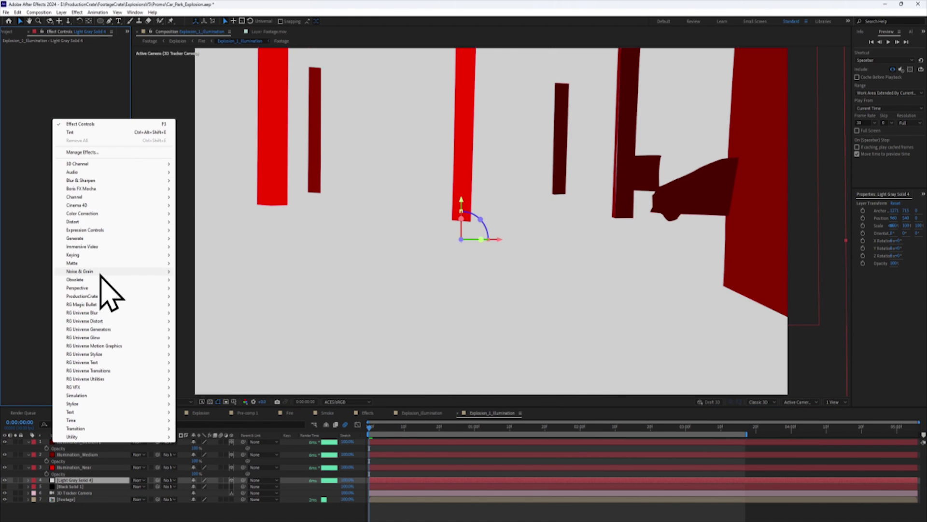
{"action": "mouse_move", "coordinate": [107, 238]}
{"action": "left_click", "coordinate": [217, 381]}
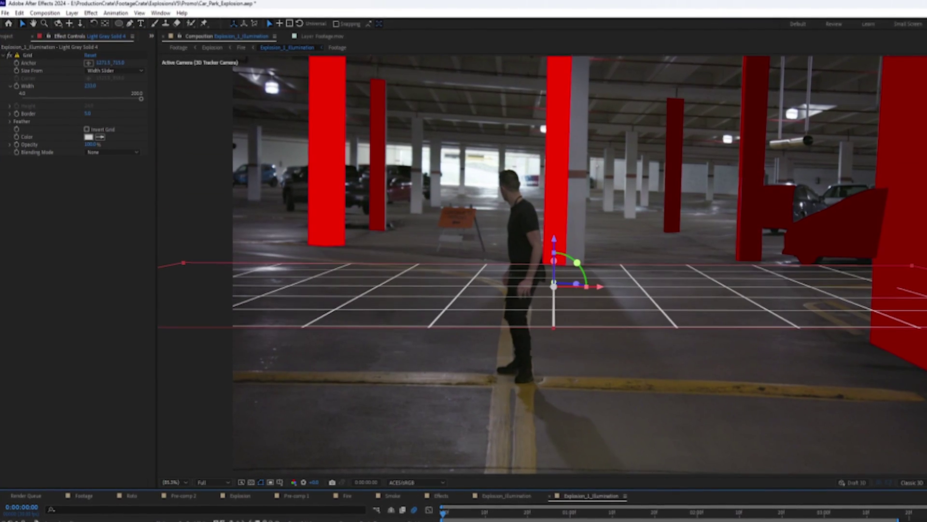
{"action": "left_click_drag", "start_coordinate": [600, 341], "coordinate": [449, 319]}
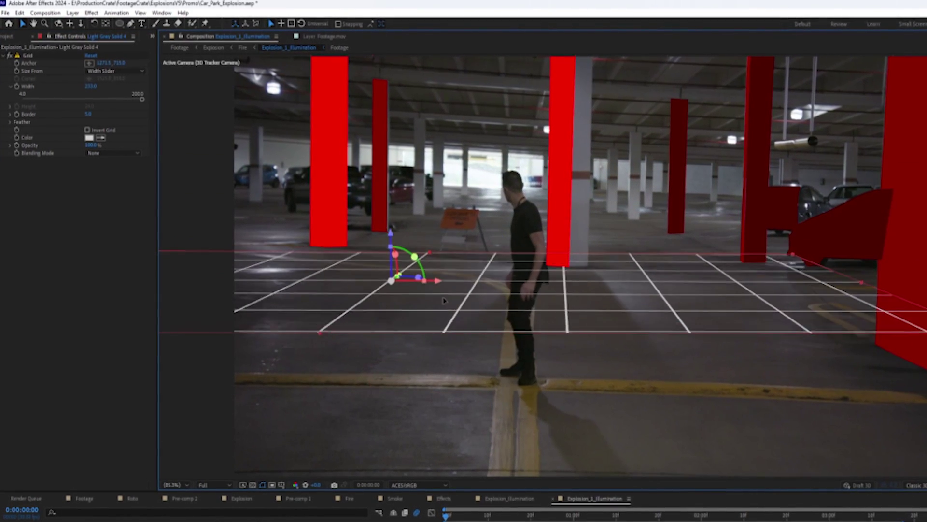
{"action": "left_click", "coordinate": [408, 290]}
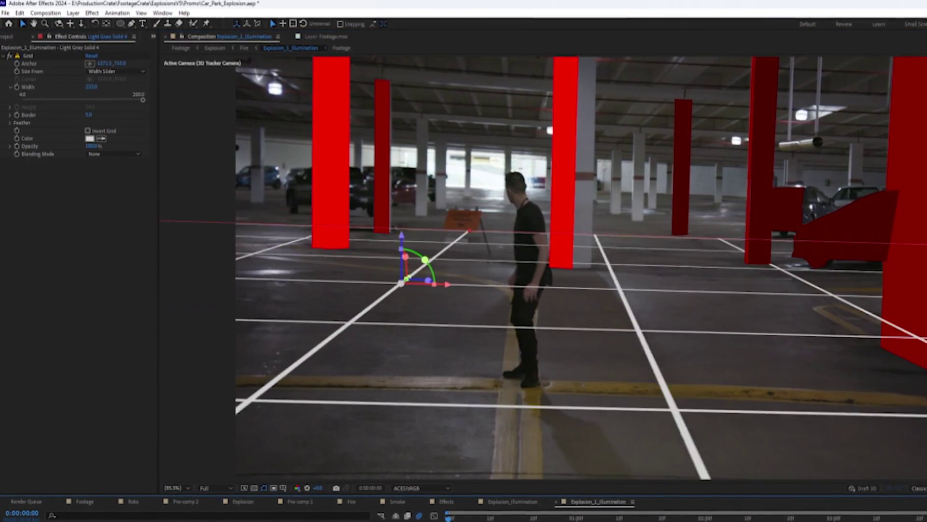
{"action": "left_click_drag", "start_coordinate": [480, 321], "coordinate": [379, 284]}
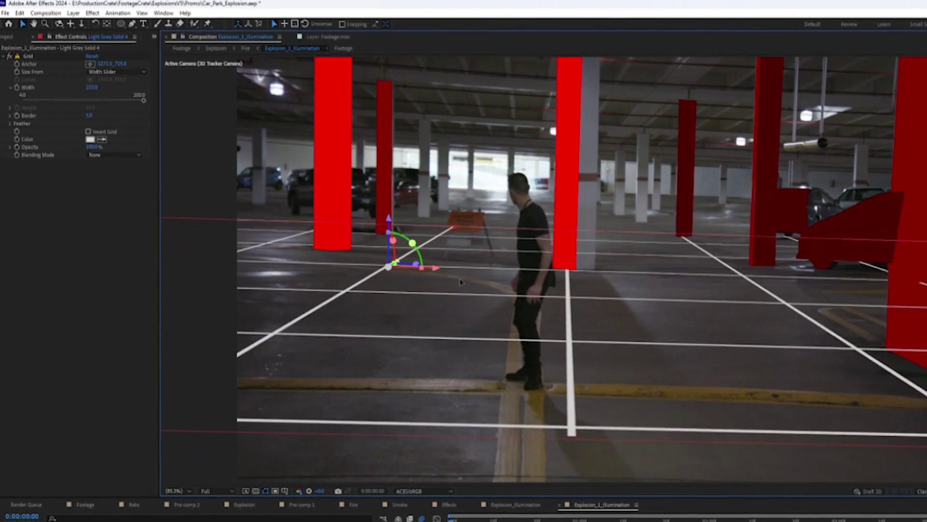
{"action": "scroll", "coordinate": [511, 285], "scroll_direction": "up", "scroll_amount": 1}
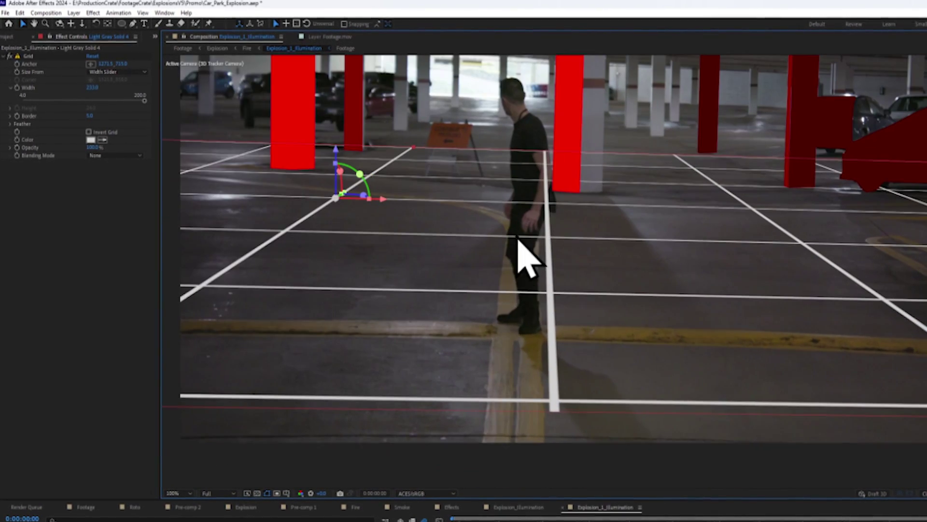
{"action": "left_click_drag", "start_coordinate": [92, 88], "coordinate": [116, 88]}
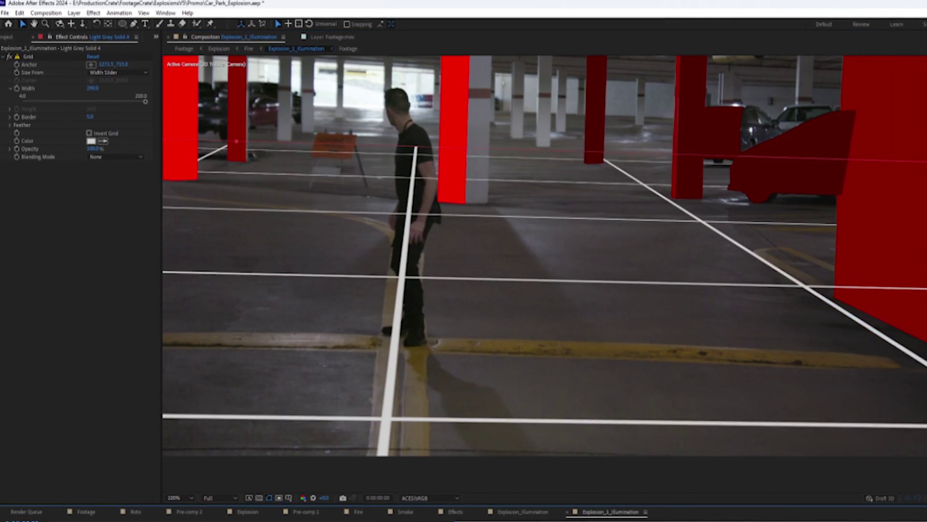
{"action": "scroll", "coordinate": [497, 362], "scroll_direction": "down", "scroll_amount": 2}
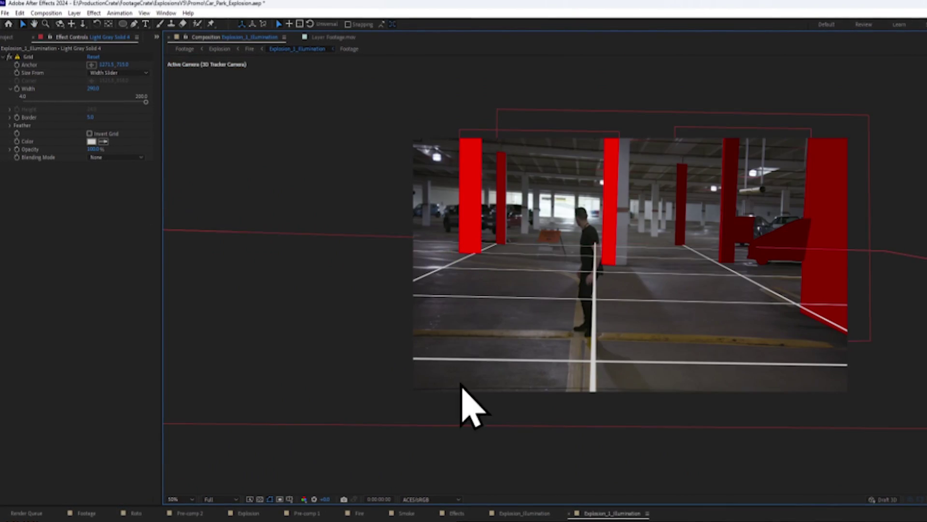
{"action": "scroll", "coordinate": [329, 420], "scroll_direction": "up", "scroll_amount": 3}
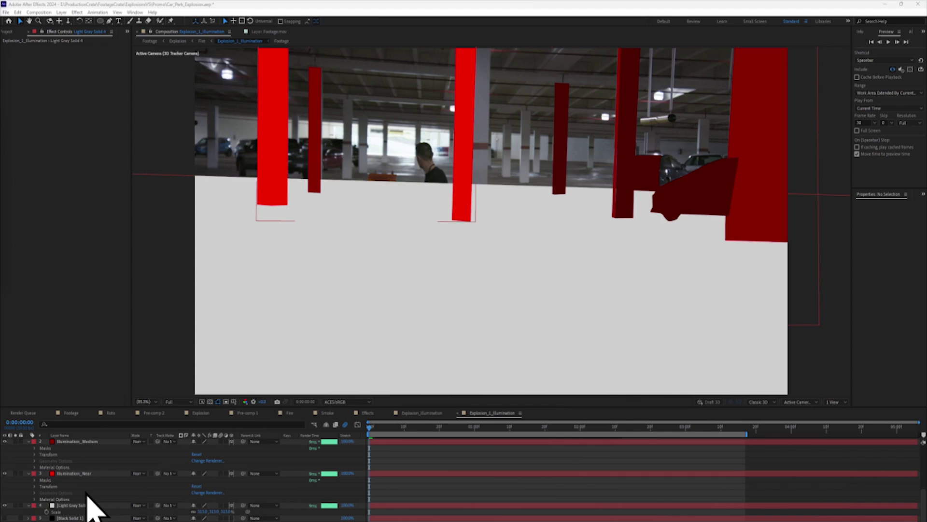
Add an elliptical mask to the grey floor solid with Mask Feather 477.
{"action": "left_click", "coordinate": [93, 503]}
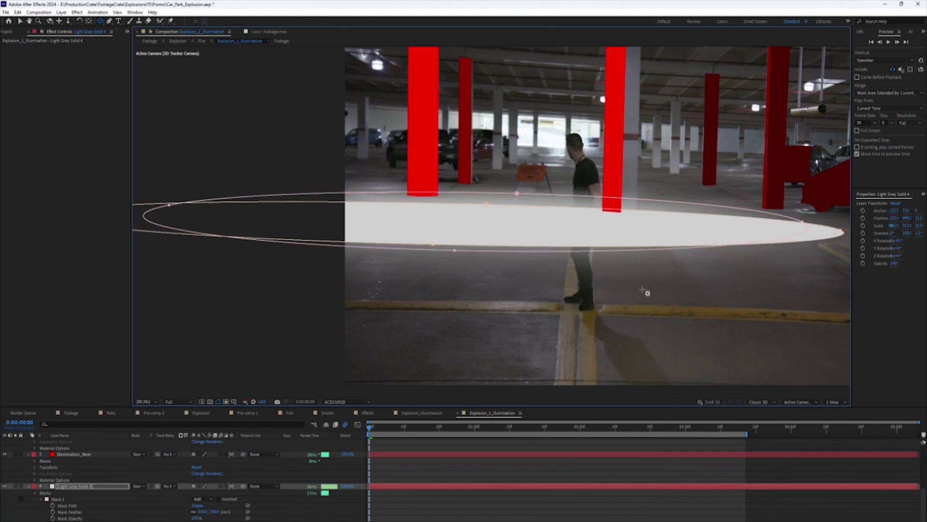
{"action": "scroll", "coordinate": [492, 283], "scroll_direction": "down", "scroll_amount": 2}
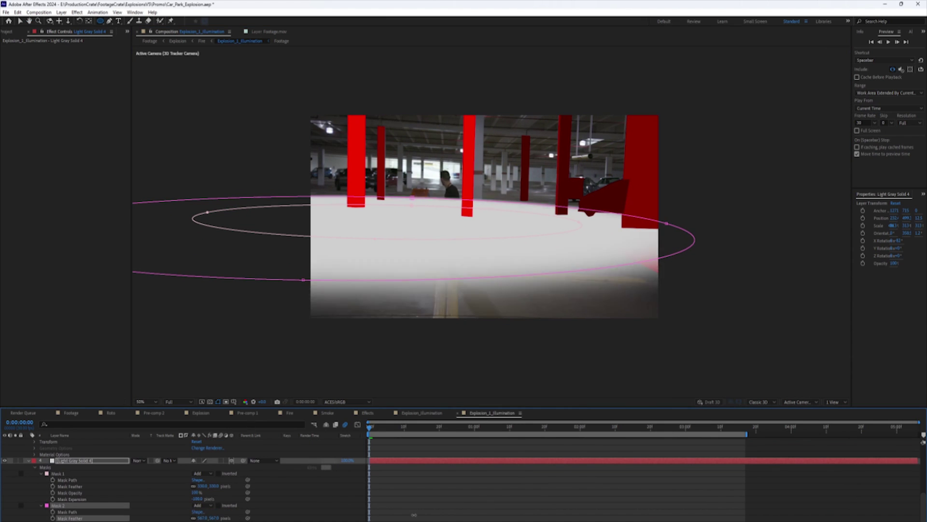
{"action": "left_click_drag", "start_coordinate": [414, 514], "coordinate": [376, 513]}
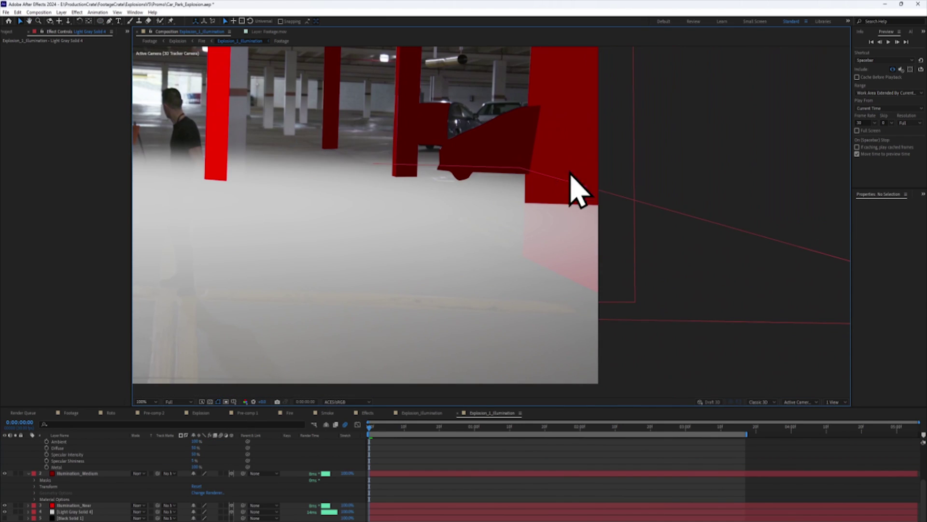
{"action": "scroll", "coordinate": [563, 232], "scroll_direction": "up", "scroll_amount": 1}
{"action": "scroll", "coordinate": [607, 290], "scroll_direction": "down", "scroll_amount": 2}
{"action": "scroll", "coordinate": [507, 306], "scroll_direction": "up", "scroll_amount": 2}
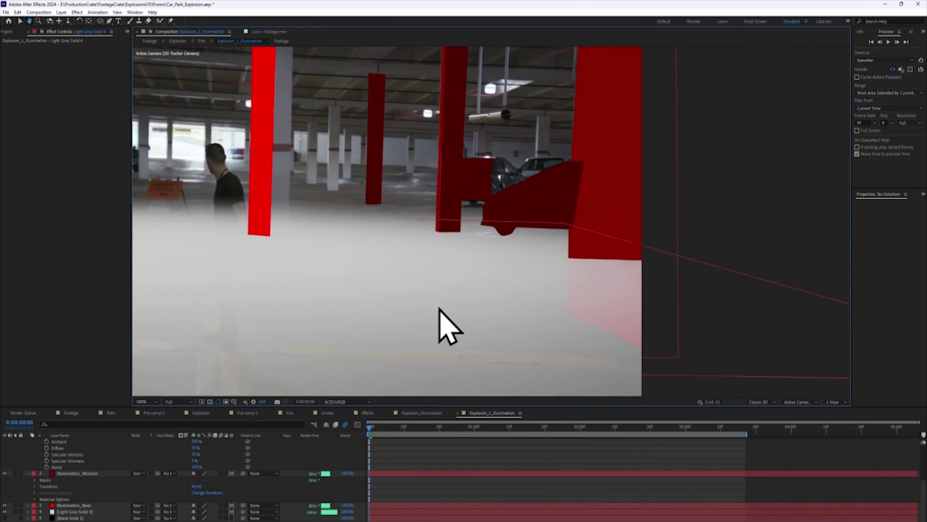
Add an adjustment layer below the illumination layers, fit the view, and hide the footage.
{"action": "left_click", "coordinate": [61, 12]}
{"action": "left_click", "coordinate": [227, 73]}
{"action": "left_click_drag", "start_coordinate": [29, 460], "coordinate": [83, 459]}
{"action": "scroll", "coordinate": [502, 218], "scroll_direction": "down", "scroll_amount": 2}
{"action": "left_click", "coordinate": [141, 401]}
{"action": "left_click", "coordinate": [144, 416]}
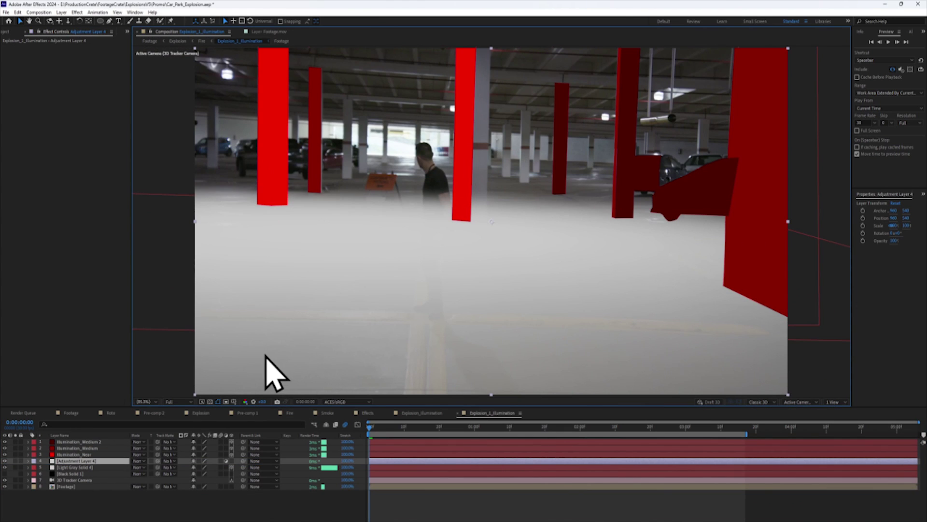
{"action": "left_click", "coordinate": [5, 486]}
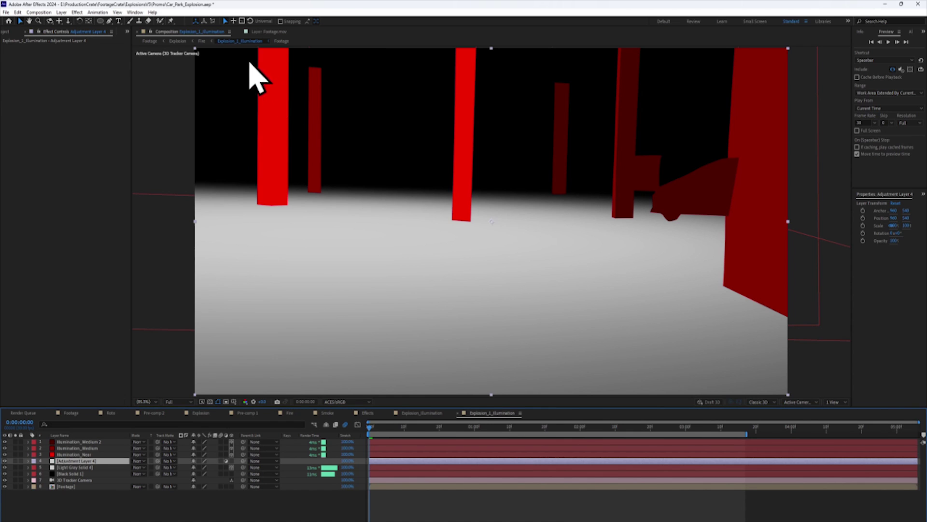
In the Fire comp, move Explosion_1_Illumination to the bottom and go to 0:00:01:16.
{"action": "left_click", "coordinate": [202, 41]}
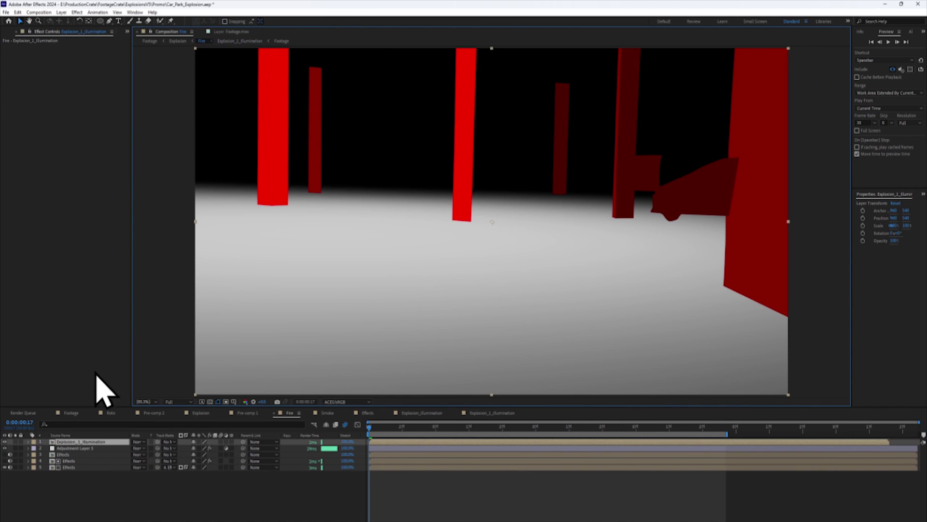
{"action": "right_click", "coordinate": [59, 89]}
{"action": "left_click_drag", "start_coordinate": [67, 441], "coordinate": [76, 480]}
{"action": "left_click_drag", "start_coordinate": [390, 431], "coordinate": [469, 430]}
{"action": "left_click", "coordinate": [433, 425]}
{"action": "key", "text": "shift+Page_Down"}
{"action": "key", "text": "slash"}
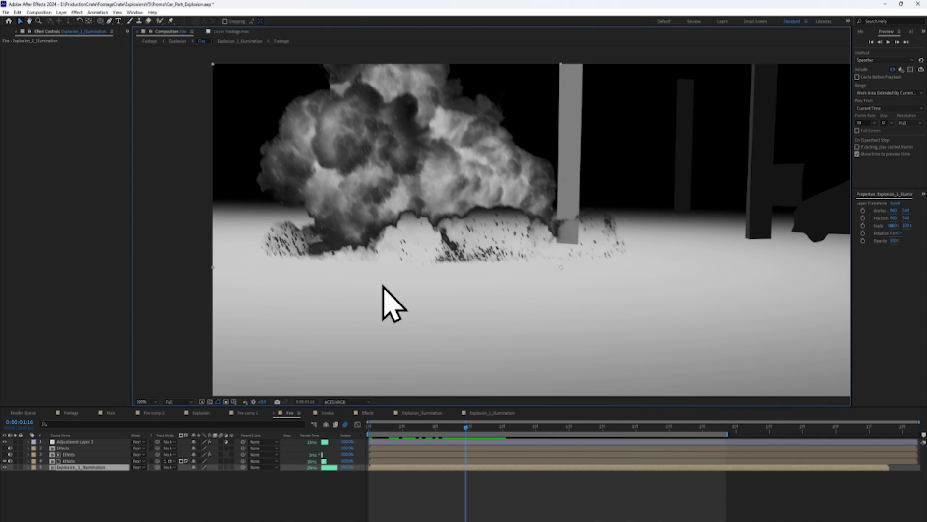
Add the Smoke comp into the Fire comp and tint it with Tint.
{"action": "key", "text": "ctrl+0"}
{"action": "left_click", "coordinate": [47, 99]}
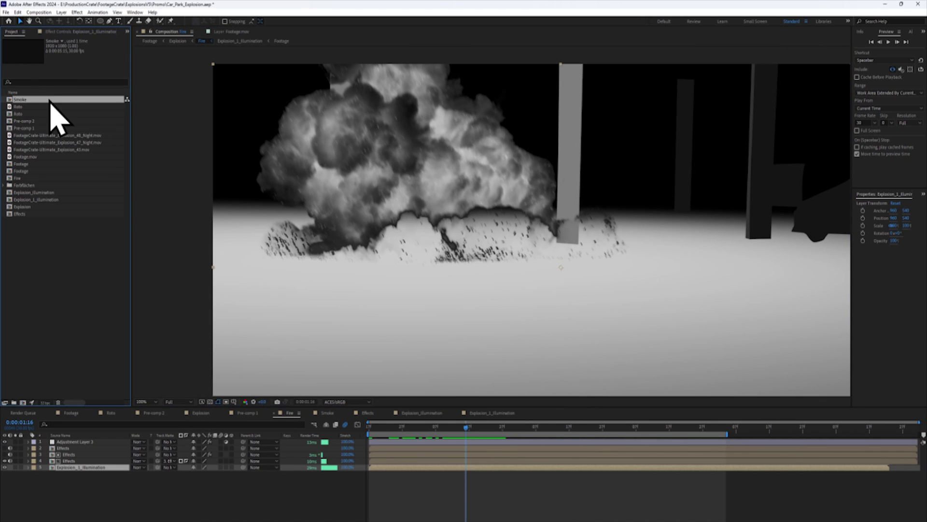
{"action": "left_click_drag", "start_coordinate": [52, 109], "coordinate": [99, 469]}
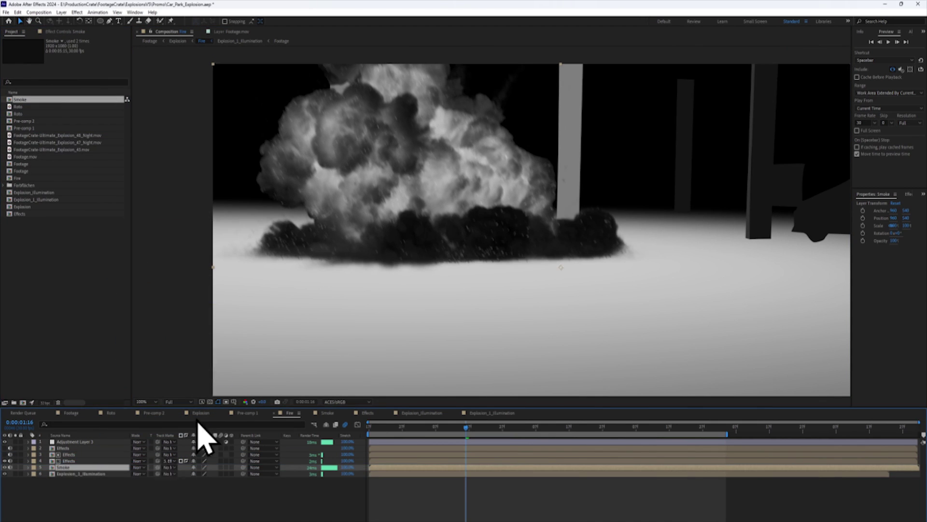
{"action": "right_click", "coordinate": [226, 381]}
{"action": "left_click", "coordinate": [245, 414]}
{"action": "left_click", "coordinate": [75, 60]}
{"action": "left_click", "coordinate": [575, 294]}
{"action": "scroll", "coordinate": [352, 295], "scroll_direction": "down", "scroll_amount": 1}
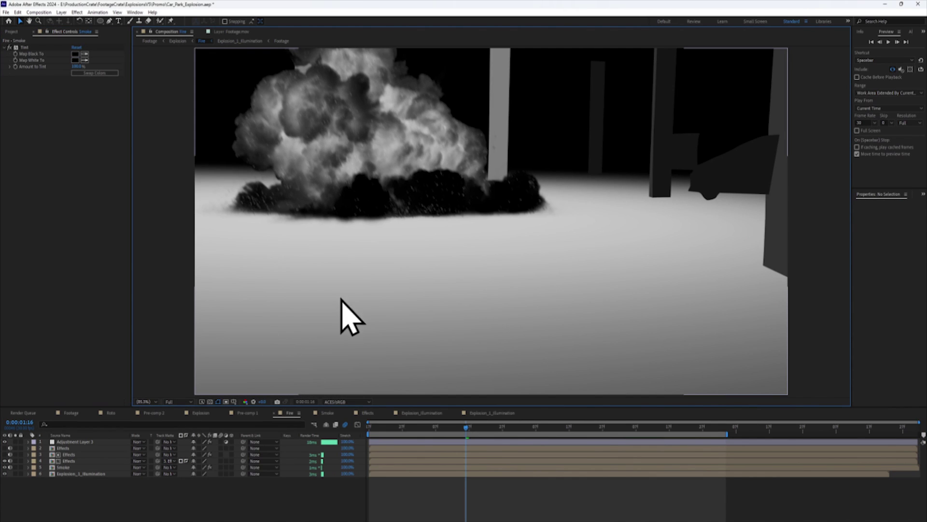
Lower Explosion_1_Illumination's opacity in the Fire comp to about 4%.
{"action": "left_click", "coordinate": [178, 41]}
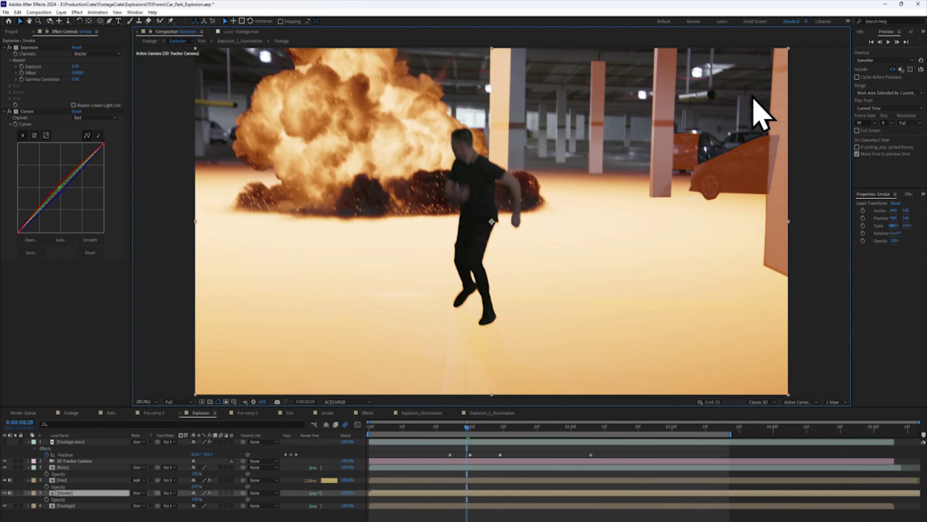
{"action": "scroll", "coordinate": [574, 237], "scroll_direction": "up", "scroll_amount": 3}
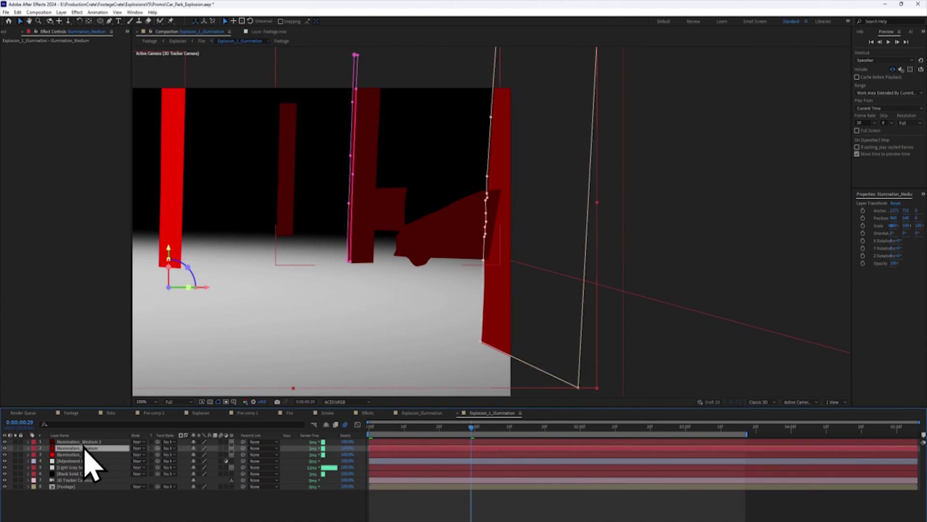
{"action": "left_click", "coordinate": [93, 460]}
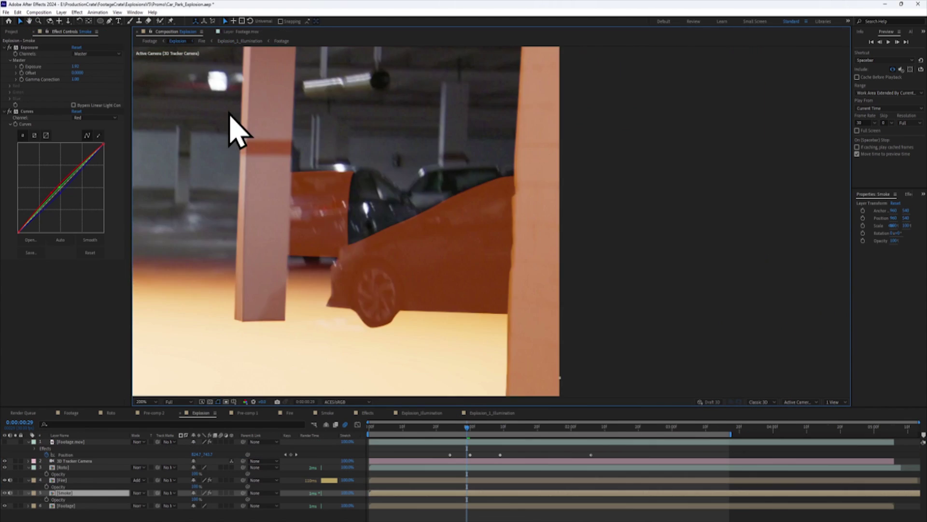
{"action": "scroll", "coordinate": [466, 259], "scroll_direction": "down", "scroll_amount": 2}
{"action": "left_click", "coordinate": [202, 41]}
{"action": "left_click", "coordinate": [80, 473]}
{"action": "key", "text": "t"}
{"action": "left_click_drag", "start_coordinate": [194, 481], "coordinate": [180, 480]}
Back in the Explosion composite, select and copy the Footage layer.
{"action": "left_click", "coordinate": [201, 413]}
{"action": "scroll", "coordinate": [372, 309], "scroll_direction": "down", "scroll_amount": 1}
{"action": "scroll", "coordinate": [462, 333], "scroll_direction": "up", "scroll_amount": 1}
{"action": "key", "text": "ctrl+Down"}
{"action": "key", "text": "shift+slash"}
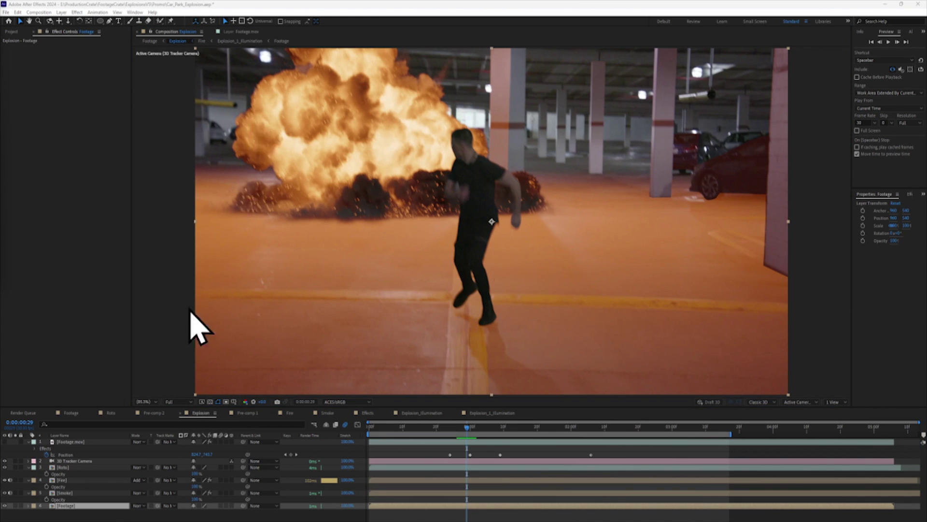
Paste Footage into the Fire comp at layer 6 as Explosion_1_Illumination's track matte.
{"action": "left_click", "coordinate": [78, 516]}
{"action": "left_click", "coordinate": [201, 42]}
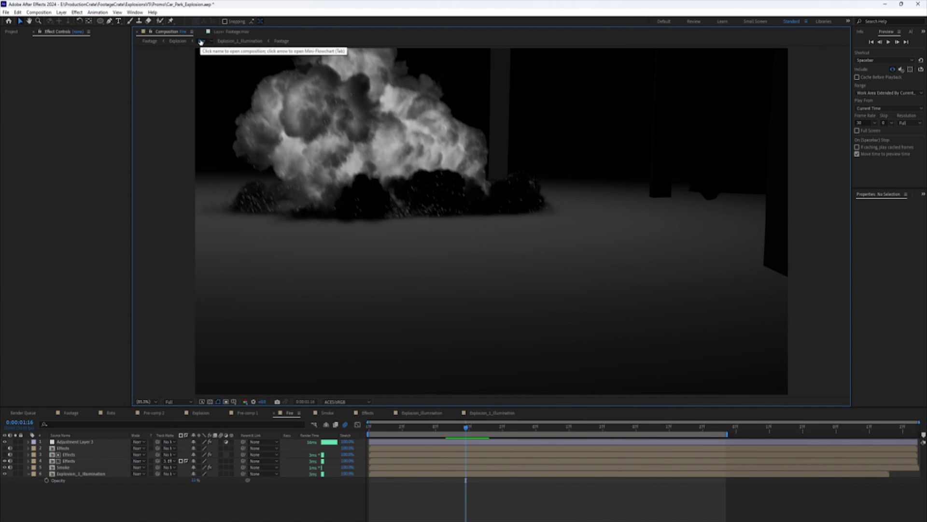
{"action": "key", "text": "ctrl+v"}
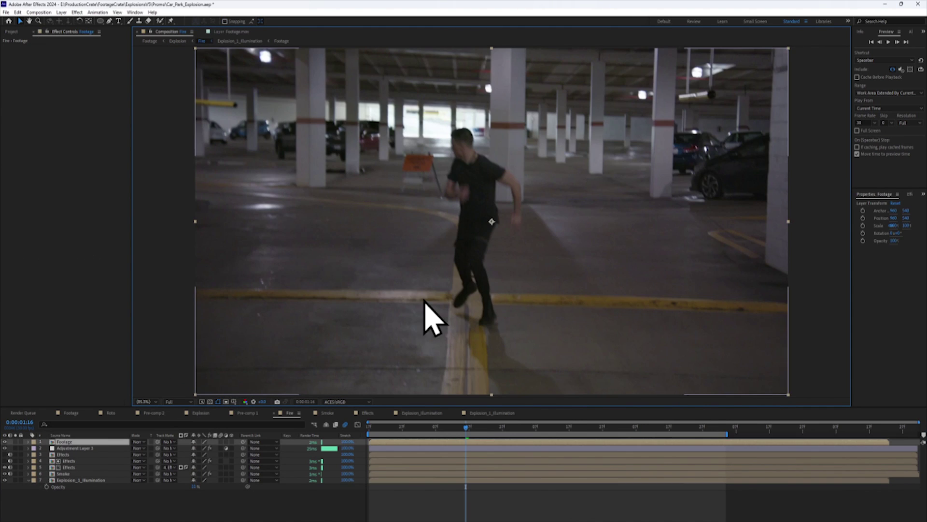
{"action": "left_click_drag", "start_coordinate": [100, 441], "coordinate": [98, 476]}
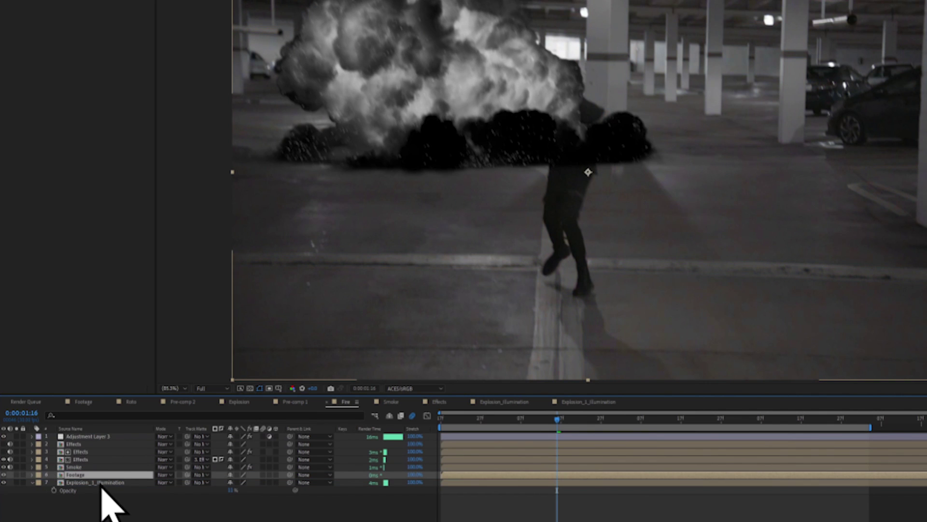
{"action": "left_click", "coordinate": [101, 483]}
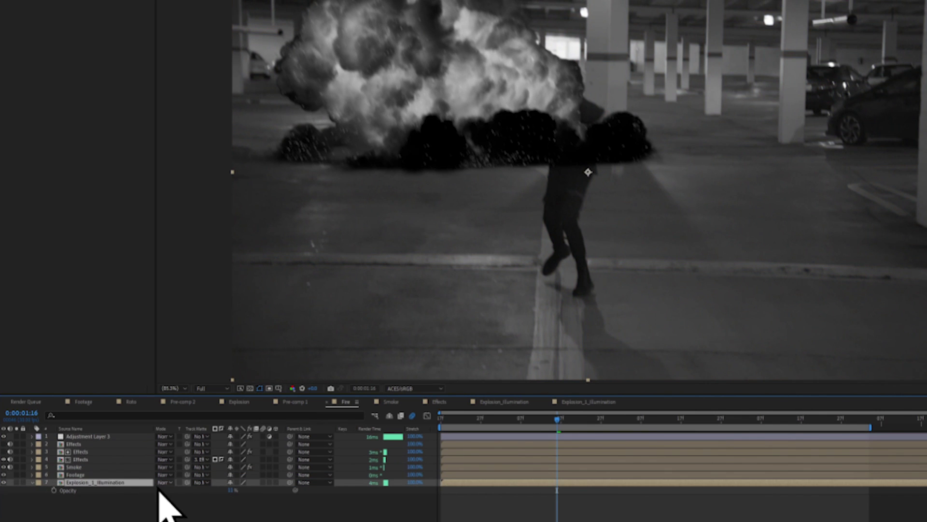
{"action": "left_click_drag", "start_coordinate": [187, 483], "coordinate": [106, 479]}
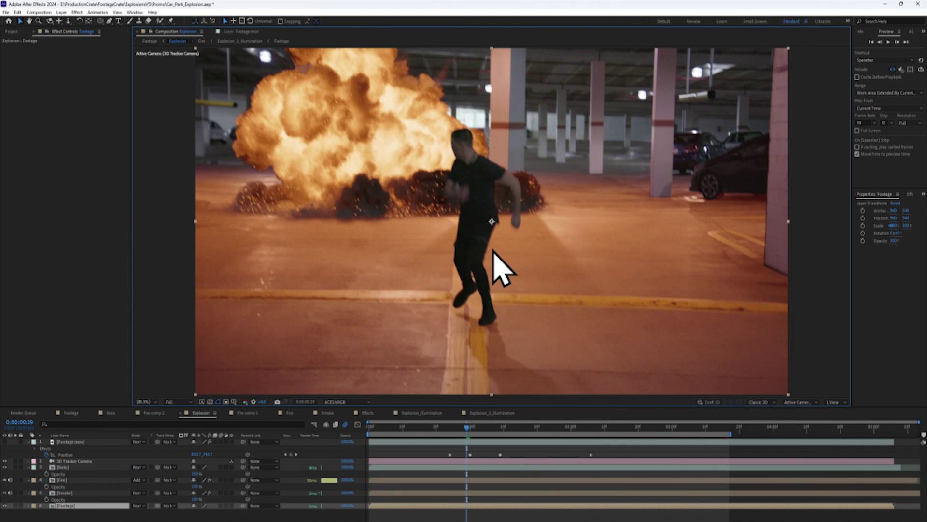
Open the Explosion_1_Illumination comp and reveal Light Gray Solid 4's opacity.
{"action": "scroll", "coordinate": [497, 268], "scroll_direction": "up", "scroll_amount": 3}
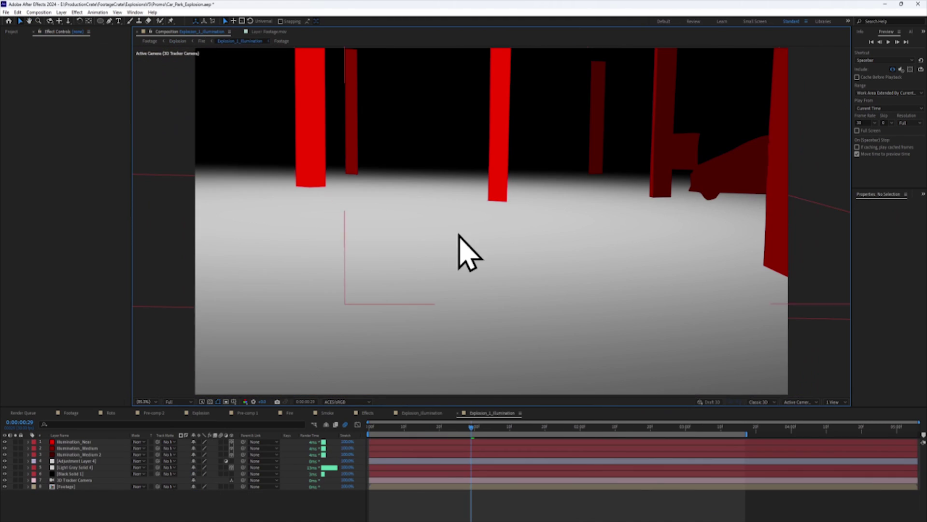
{"action": "left_click", "coordinate": [76, 461]}
{"action": "key", "text": "ctrl+Up"}
{"action": "key", "text": "ctrl+Up"}
{"action": "key", "text": "ctrl+Down"}
{"action": "key", "text": "ctrl+Down"}
{"action": "key", "text": "ctrl+Down"}
{"action": "key", "text": "ctrl+Down"}
{"action": "key", "text": "t"}
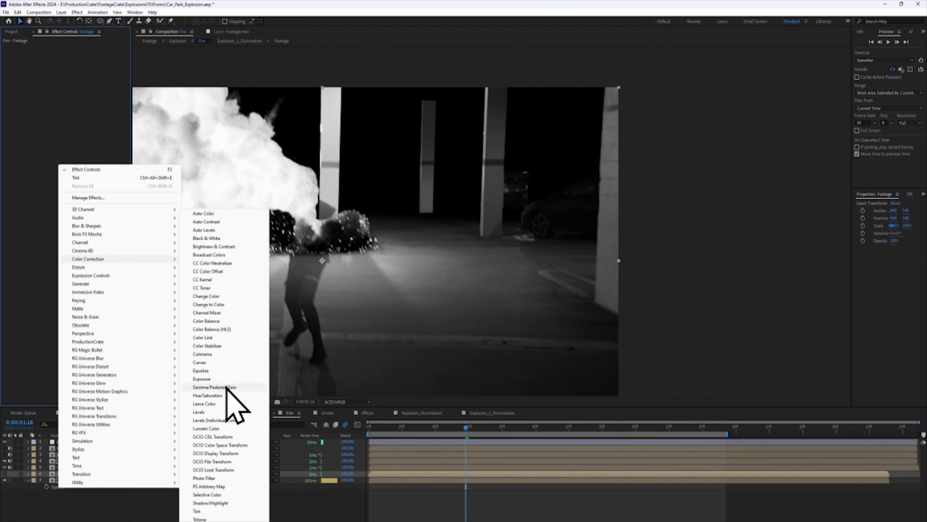
Add Curves to the Footage layer and bend the curve for more contrast.
{"action": "left_click", "coordinate": [234, 404]}
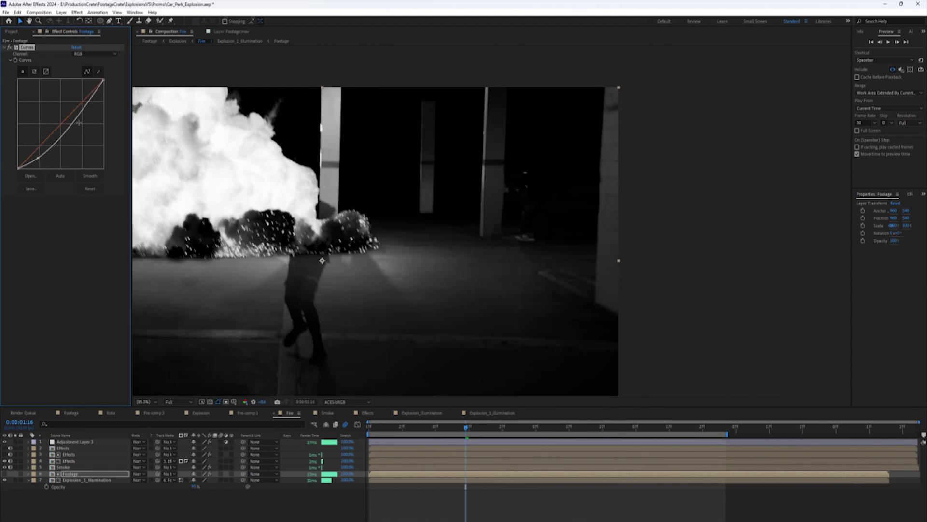
{"action": "left_click_drag", "start_coordinate": [80, 118], "coordinate": [54, 104]}
{"action": "left_click_drag", "start_coordinate": [159, 278], "coordinate": [399, 230]}
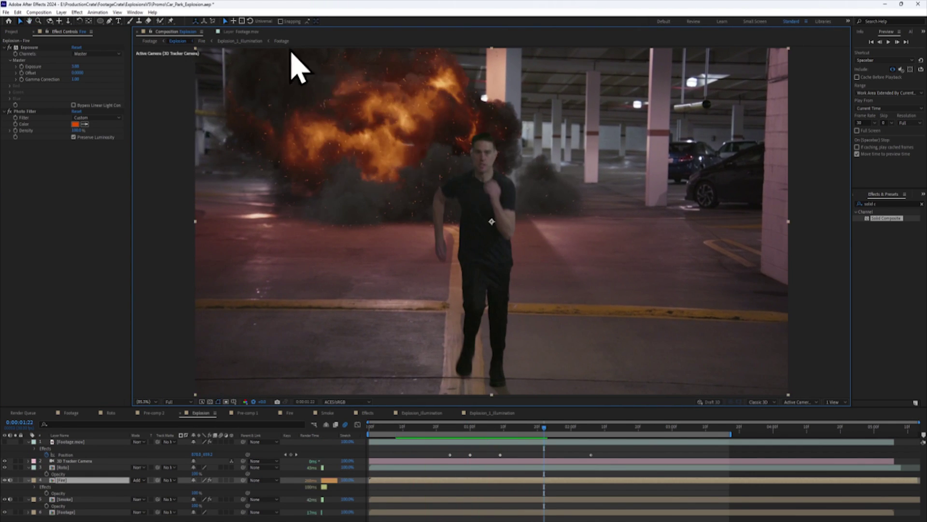
Keyframe Explosion_1_Illumination's opacity from about 26% at fire onset to 100% as it grows.
{"action": "left_click", "coordinate": [202, 41]}
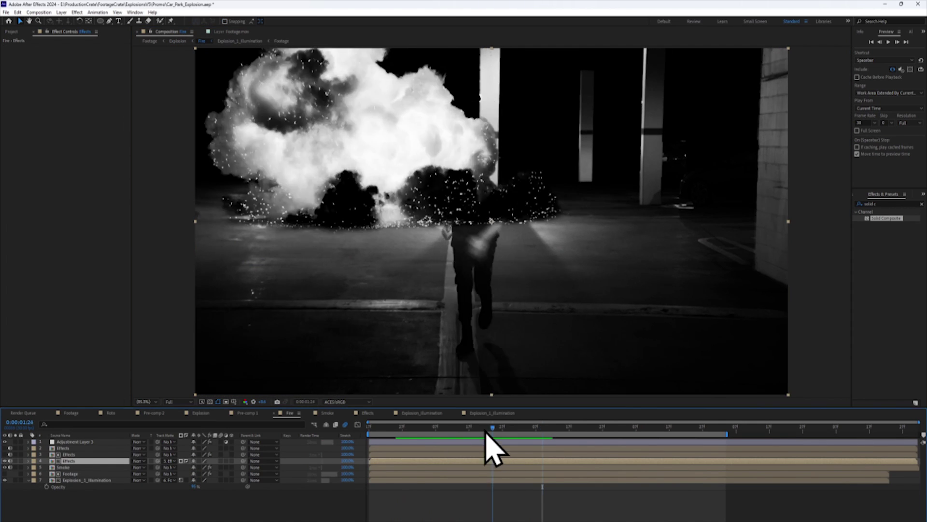
{"action": "left_click", "coordinate": [416, 427]}
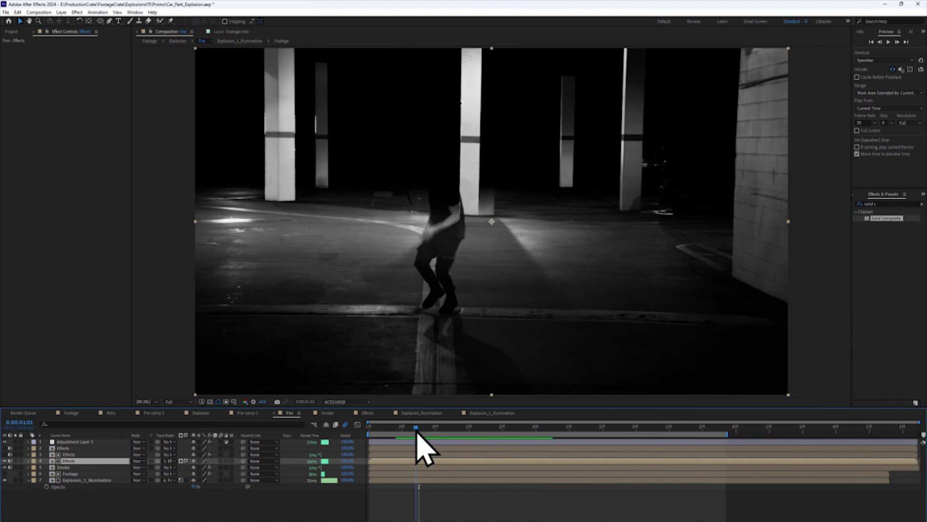
{"action": "left_click", "coordinate": [78, 480]}
{"action": "mouse_move", "coordinate": [416, 427]}
{"action": "left_mouse_down"}
{"action": "mouse_move", "coordinate": [393, 426]}
{"action": "mouse_move", "coordinate": [419, 427]}
{"action": "left_mouse_up"}
{"action": "mouse_move", "coordinate": [193, 486]}
{"action": "left_mouse_down"}
{"action": "mouse_move", "coordinate": [212, 487]}
{"action": "mouse_move", "coordinate": [203, 487]}
{"action": "left_mouse_up"}
{"action": "left_click_drag", "start_coordinate": [426, 427], "coordinate": [439, 427]}
{"action": "left_click_drag", "start_coordinate": [195, 486], "coordinate": [503, 249]}
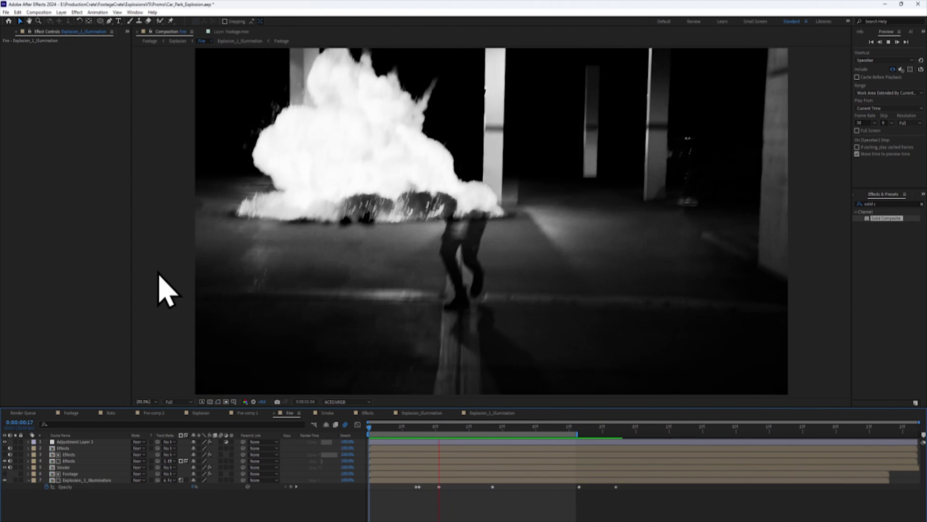
{"action": "left_click", "coordinate": [82, 480]}
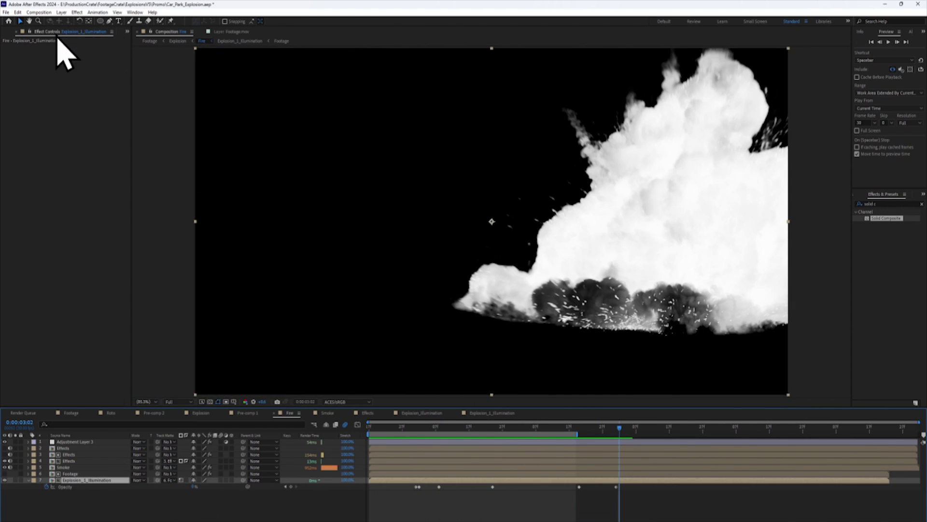
Rename the duplicated illumination comp to Explosion_2_Illumination and open it.
{"action": "key", "text": "ctrl+0"}
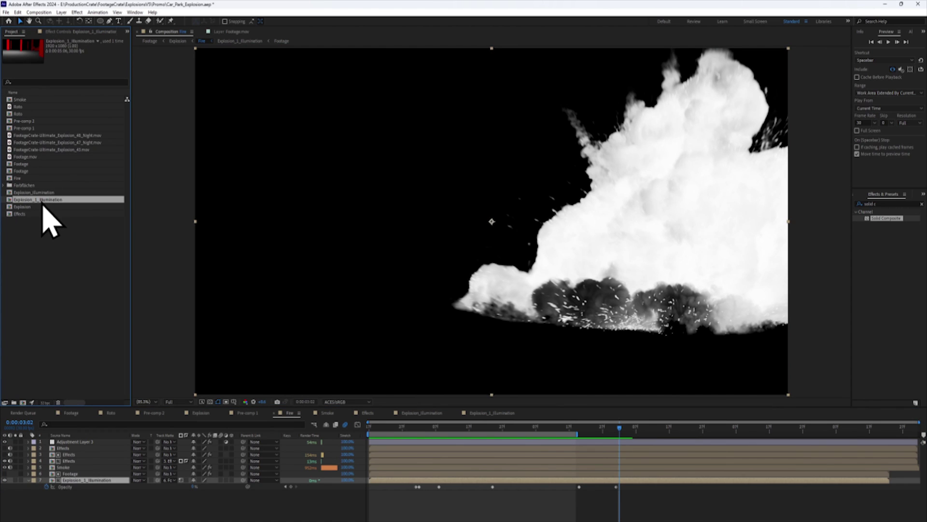
{"action": "right_click", "coordinate": [45, 204]}
{"action": "left_click", "coordinate": [68, 322]}
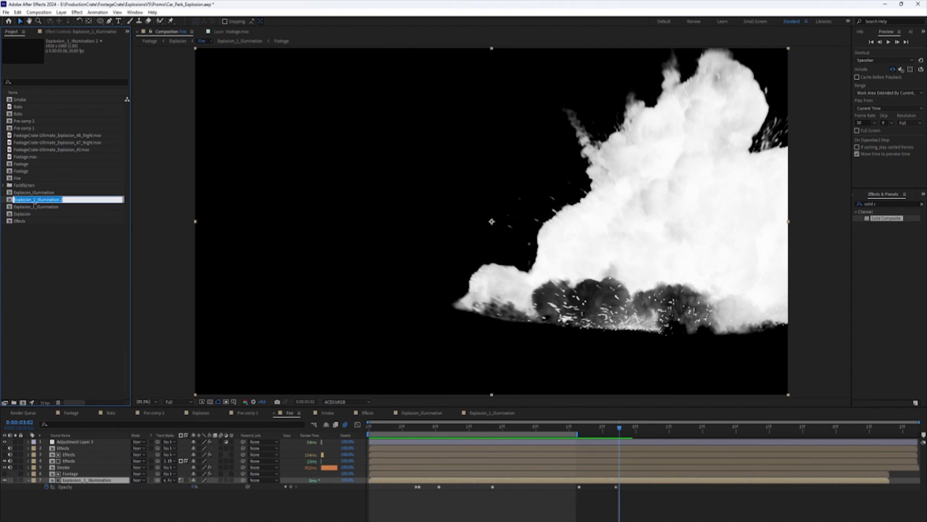
{"action": "double_click", "coordinate": [48, 199]}
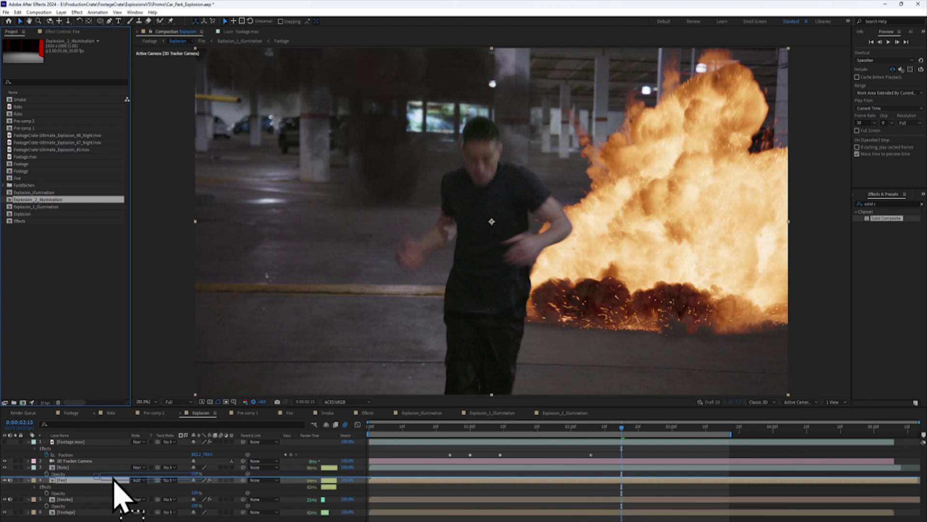
{"action": "left_click_drag", "start_coordinate": [119, 493], "coordinate": [25, 206]}
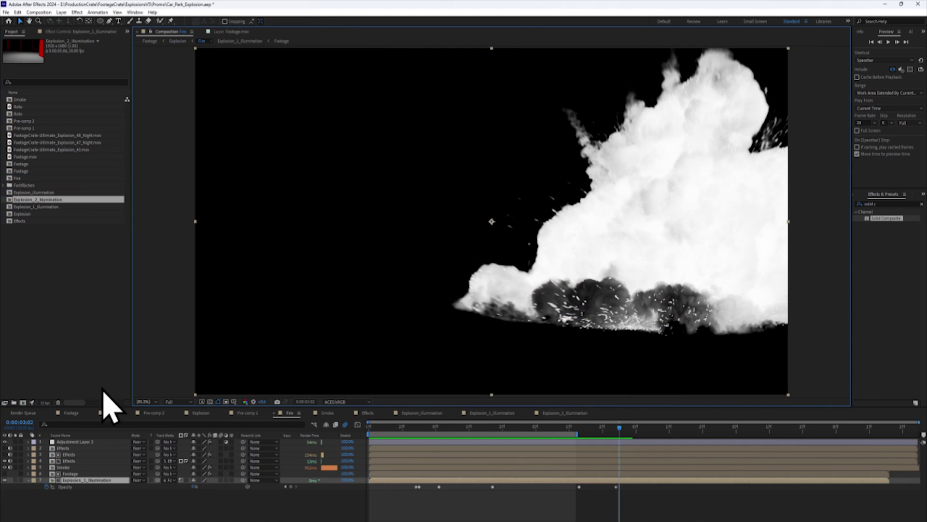
Add Explosion_2_Illumination to Fire as layer 8, matted by Footage, with an opacity keyframe at 0:00:02:29.
{"action": "left_click_drag", "start_coordinate": [503, 428], "coordinate": [482, 428]}
{"action": "left_click_drag", "start_coordinate": [35, 201], "coordinate": [94, 505]}
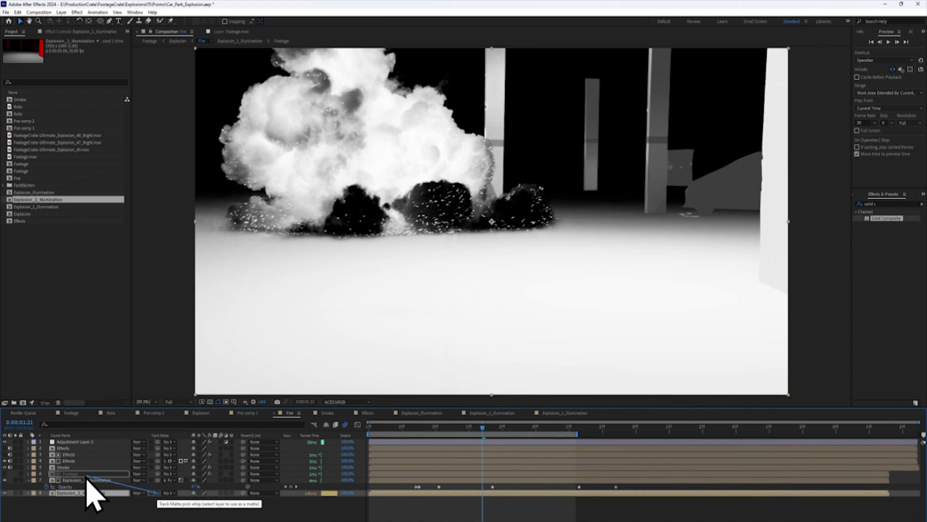
{"action": "left_click_drag", "start_coordinate": [87, 478], "coordinate": [88, 475]}
{"action": "left_click", "coordinate": [182, 495]}
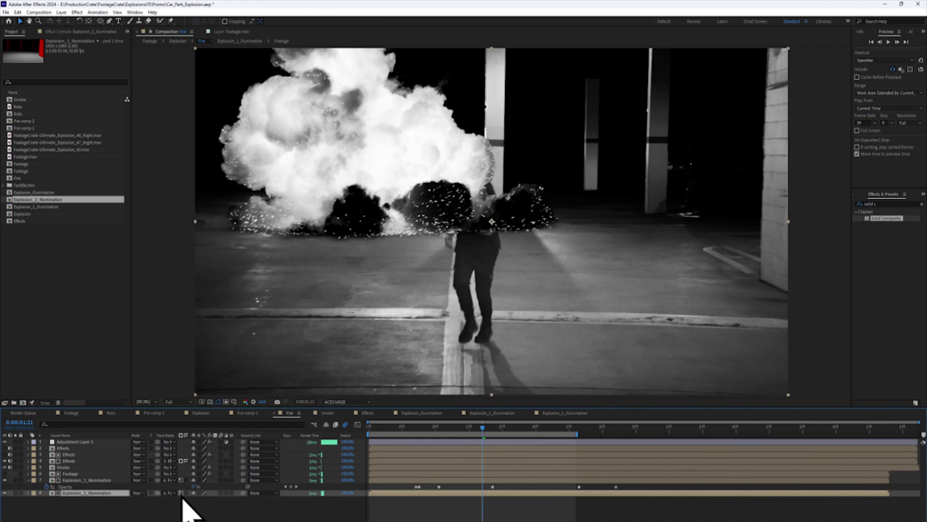
{"action": "left_click_drag", "start_coordinate": [596, 428], "coordinate": [748, 430]}
{"action": "key", "text": "alt+shift+t"}
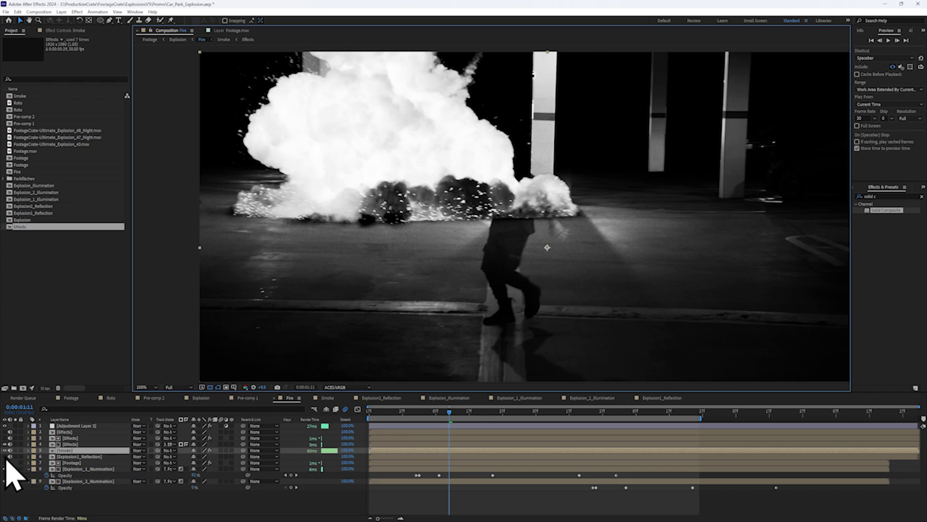
Show Explosion1_Reflection under the explosion and apply Compound Blur using the blur map's effects and masks.
{"action": "left_click", "coordinate": [6, 457]}
{"action": "left_click_drag", "start_coordinate": [465, 248], "coordinate": [453, 263]}
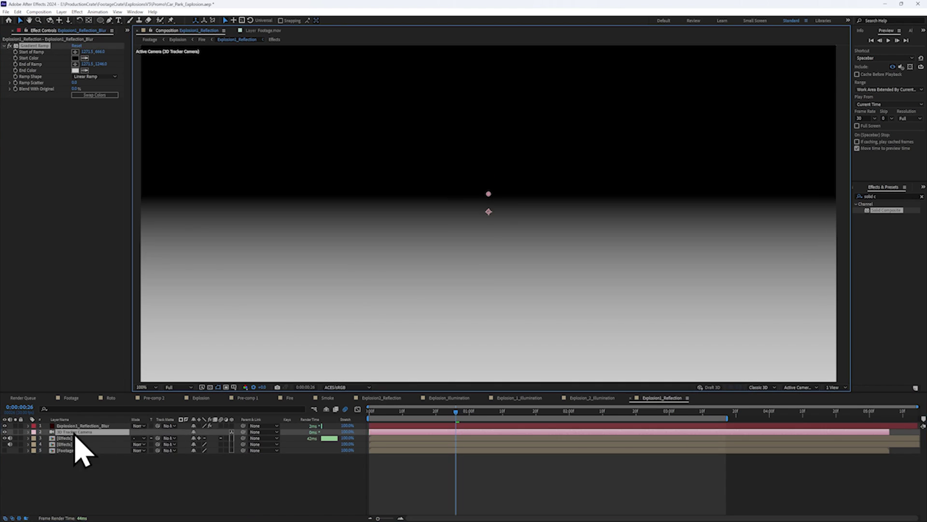
{"action": "left_click", "coordinate": [61, 11]}
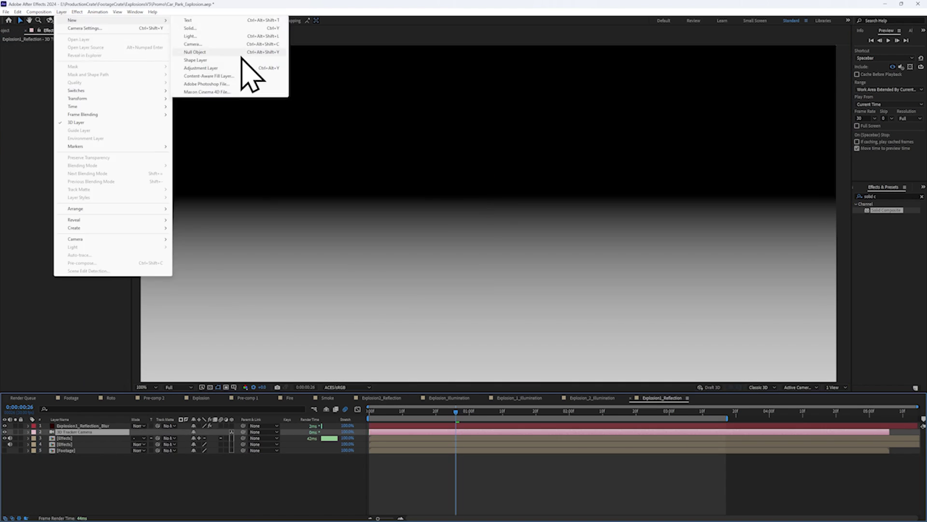
{"action": "right_click", "coordinate": [55, 118]}
{"action": "mouse_move", "coordinate": [84, 179]}
{"action": "left_click", "coordinate": [205, 241]}
{"action": "left_click", "coordinate": [83, 52]}
{"action": "left_click", "coordinate": [103, 62]}
{"action": "left_click", "coordinate": [109, 52]}
{"action": "left_click", "coordinate": [114, 73]}
{"action": "left_click", "coordinate": [5, 425]}
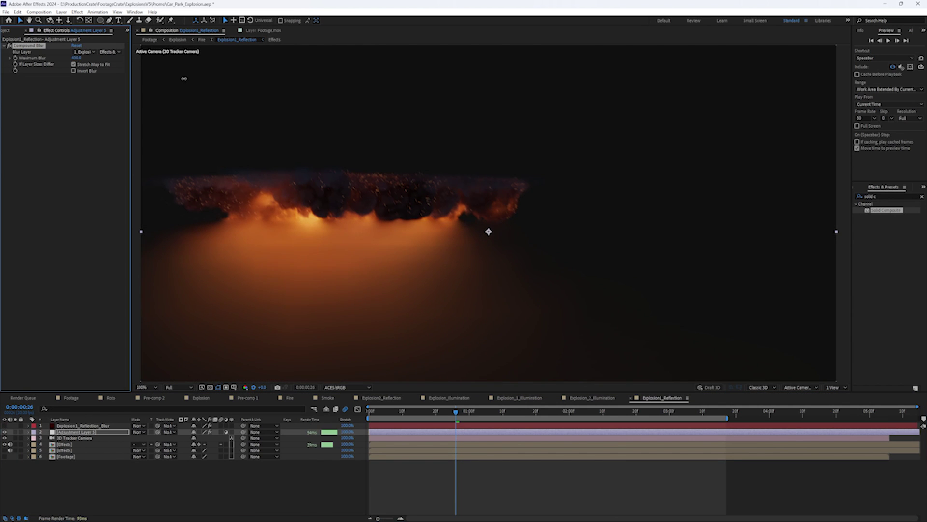
Set the reflection blur softness to Progressive Square and use Ferry as displacement map.
{"action": "key", "text": "ctrl+Up"}
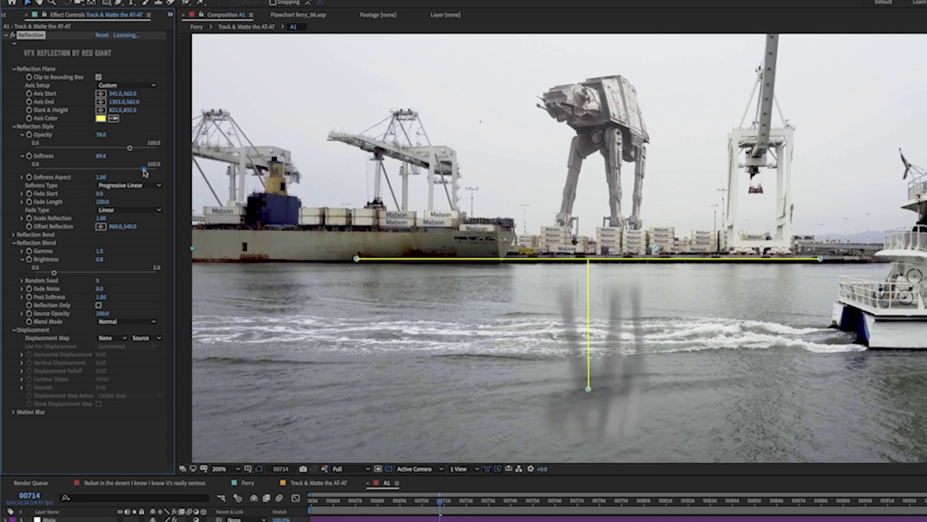
{"action": "left_click", "coordinate": [21, 176]}
{"action": "left_click", "coordinate": [129, 198]}
{"action": "left_click", "coordinate": [121, 233]}
{"action": "left_click", "coordinate": [112, 351]}
{"action": "left_click", "coordinate": [135, 403]}
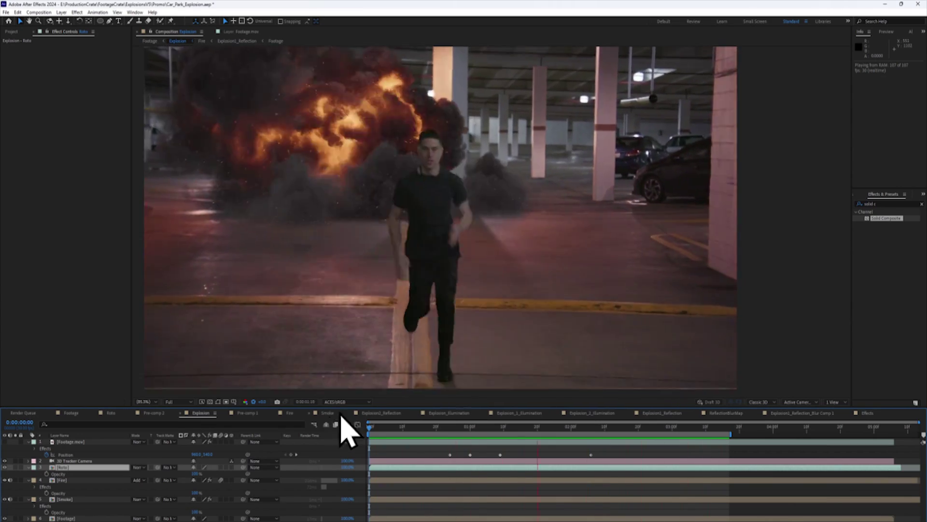
At 0:00:02:20, apply Crate's Light Wrap to Roto with 4. Fire (Effects & Masks) as background.
{"action": "left_click", "coordinate": [641, 431]}
{"action": "left_click_drag", "start_coordinate": [643, 431], "coordinate": [639, 430]}
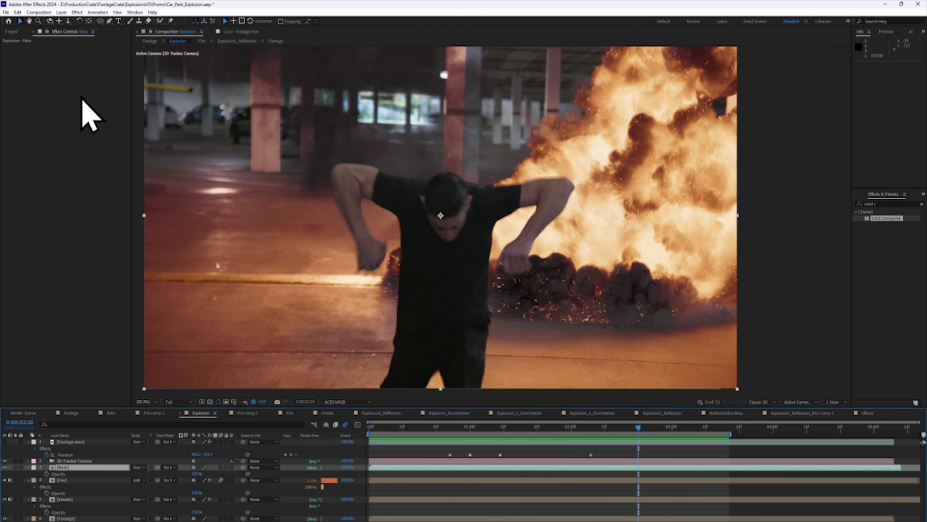
{"action": "right_click", "coordinate": [82, 97]}
{"action": "mouse_move", "coordinate": [155, 271]}
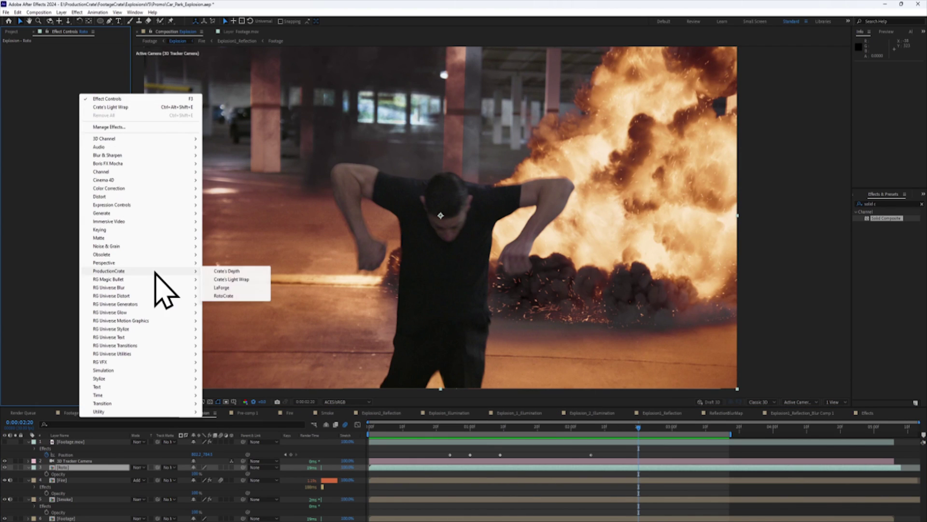
{"action": "left_click", "coordinate": [231, 279]}
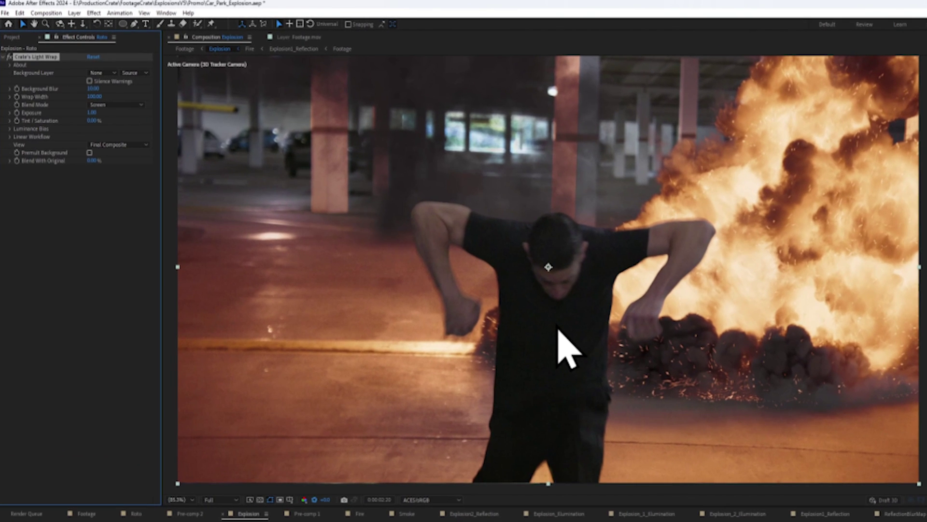
{"action": "left_click", "coordinate": [106, 72]}
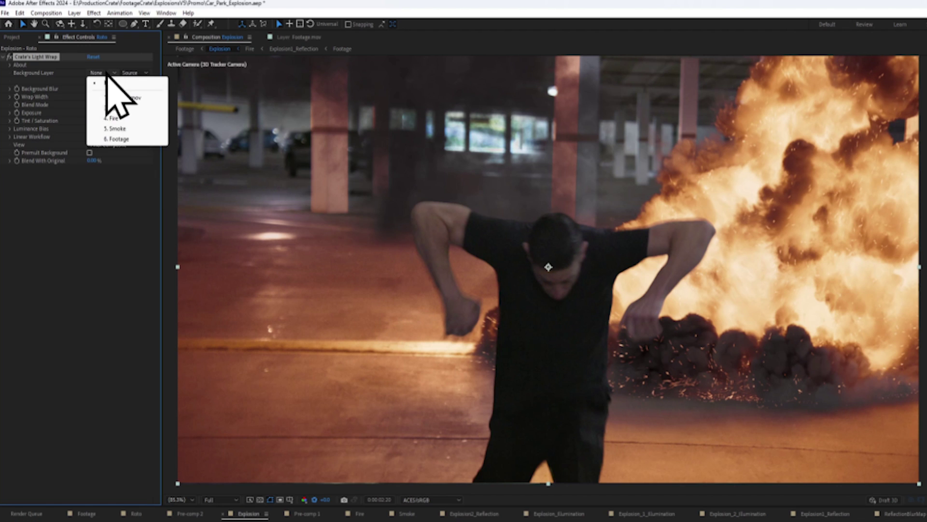
{"action": "left_click", "coordinate": [134, 119]}
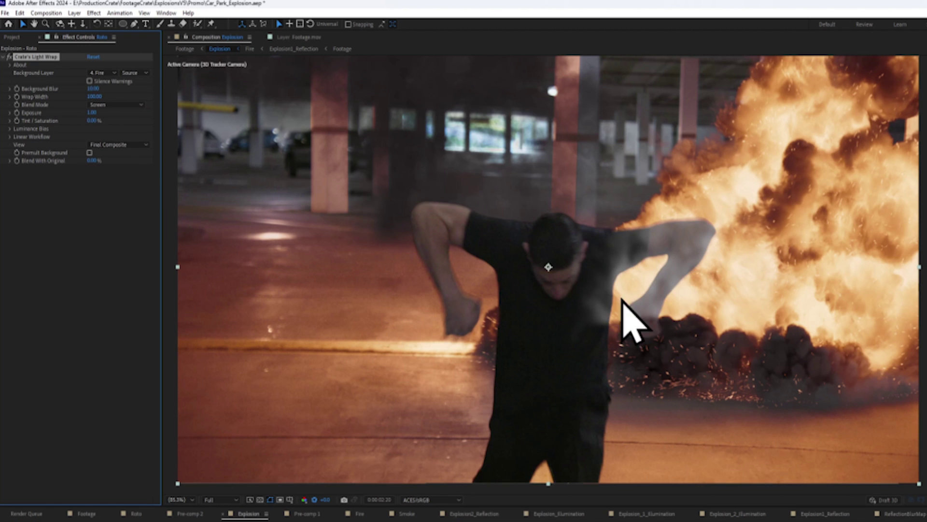
{"action": "left_click", "coordinate": [160, 103]}
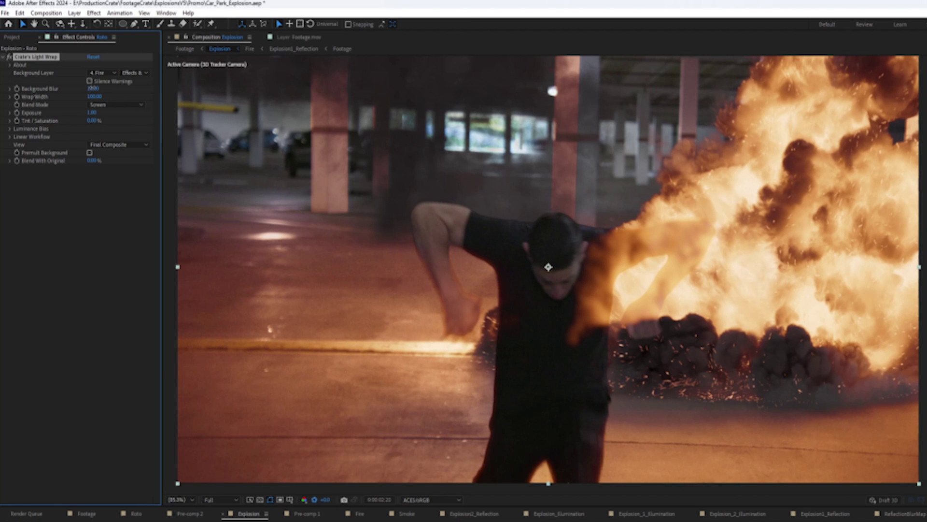
Increase background blur, set blending to Add, disable Auto Detect Gamma, and raise Bias Amount to 100%.
{"action": "left_click_drag", "start_coordinate": [93, 89], "coordinate": [142, 89]}
{"action": "left_click", "coordinate": [139, 105]}
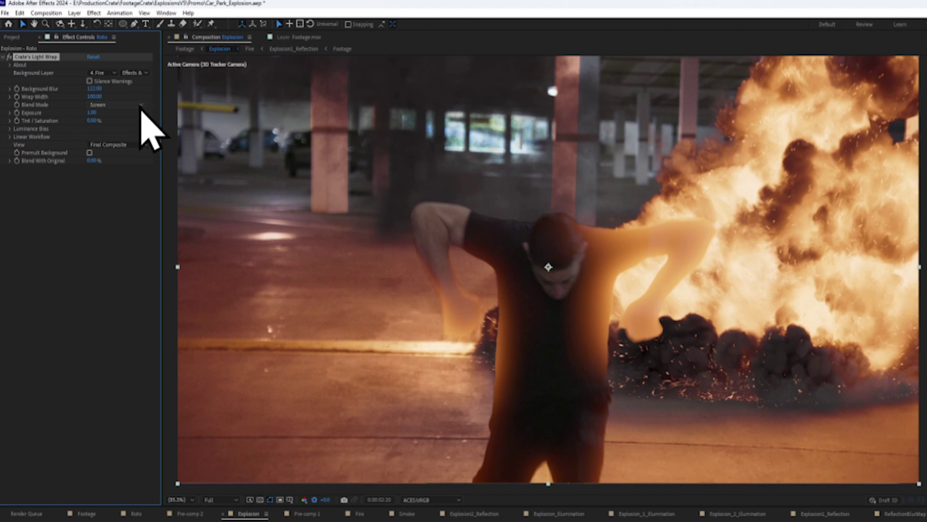
{"action": "left_click", "coordinate": [131, 154]}
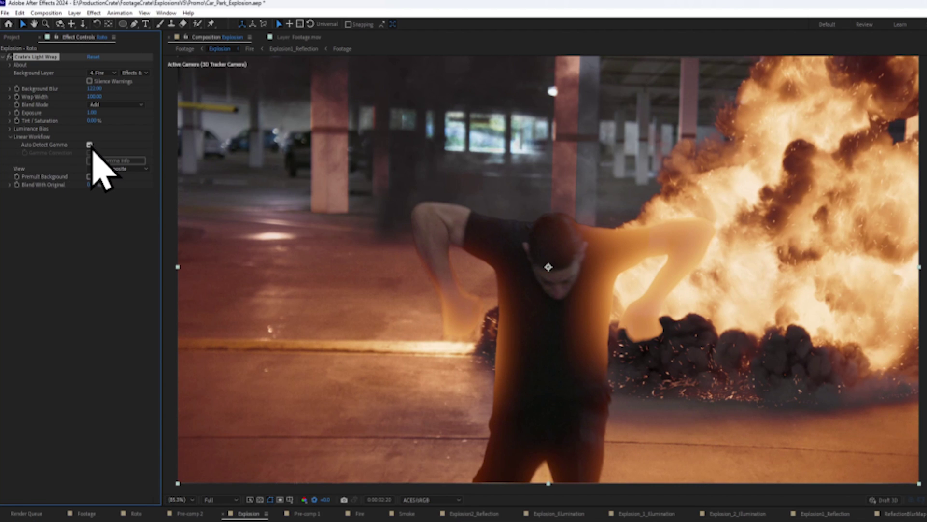
{"action": "left_click", "coordinate": [90, 145]}
{"action": "left_click", "coordinate": [10, 129]}
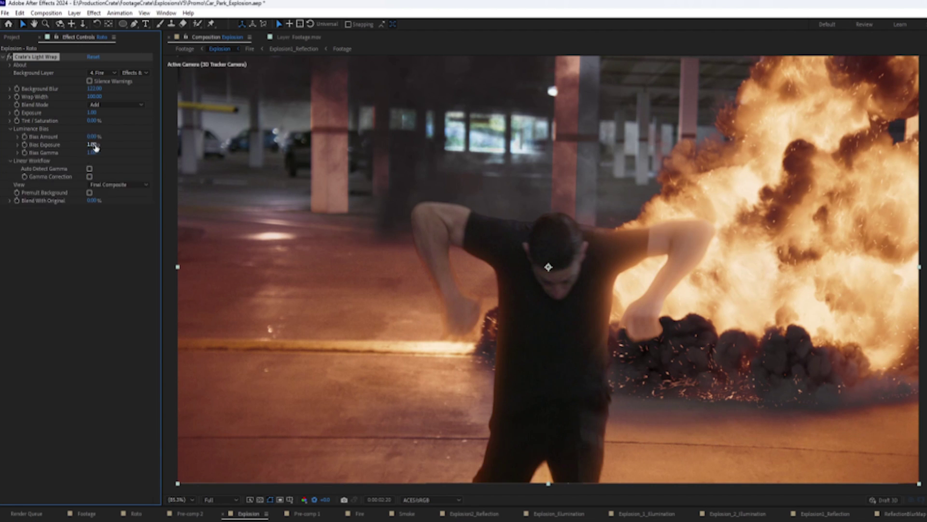
{"action": "mouse_move", "coordinate": [94, 136]}
{"action": "left_mouse_down"}
{"action": "mouse_move", "coordinate": [85, 154]}
{"action": "mouse_move", "coordinate": [111, 145]}
{"action": "mouse_move", "coordinate": [82, 148]}
{"action": "left_mouse_up"}
Raise the light wrap Exposure to 4.5 and narrow Wrap Width to 30.
{"action": "scroll", "coordinate": [632, 321], "scroll_direction": "up", "scroll_amount": 5}
{"action": "key", "text": "comma"}
{"action": "key", "text": "comma"}
{"action": "left_click_drag", "start_coordinate": [549, 267], "coordinate": [604, 307]}
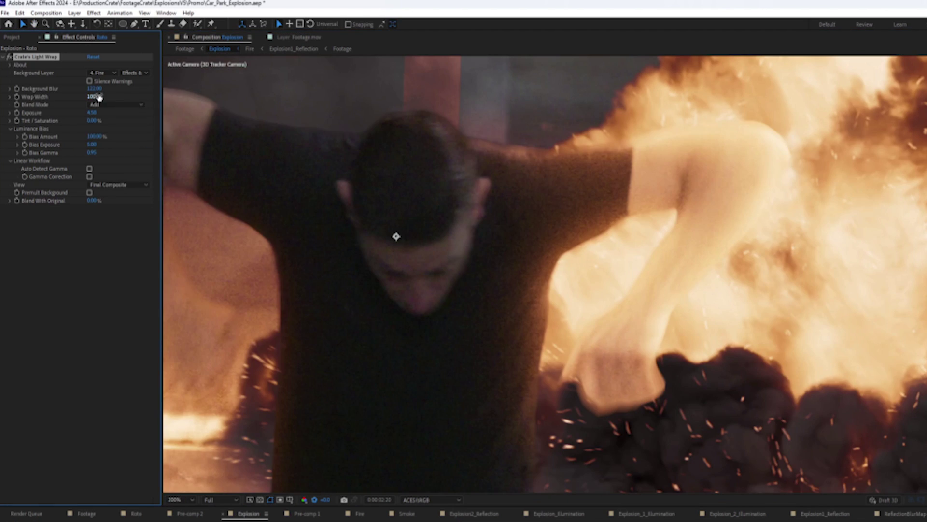
{"action": "left_click_drag", "start_coordinate": [99, 95], "coordinate": [55, 94]}
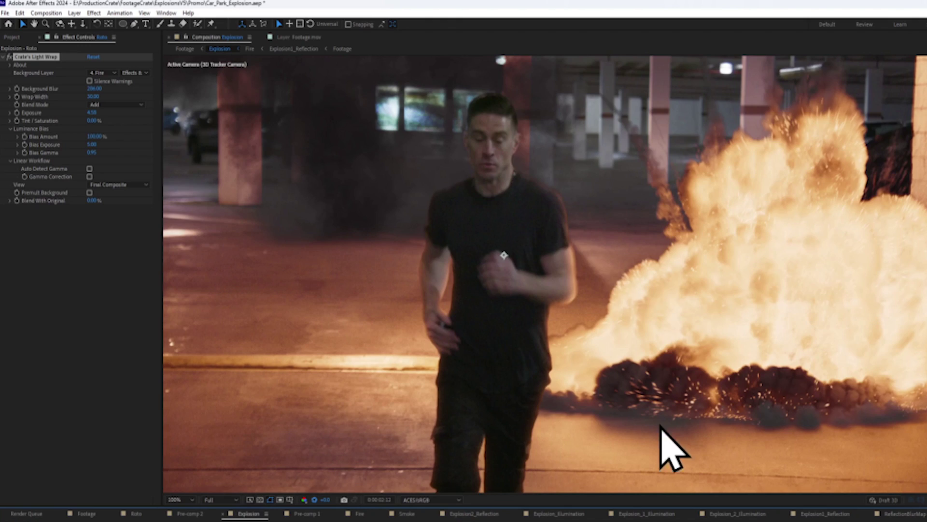
{"action": "scroll", "coordinate": [549, 266], "scroll_direction": "up", "scroll_amount": 3}
{"action": "left_click_drag", "start_coordinate": [549, 265], "coordinate": [610, 308]}
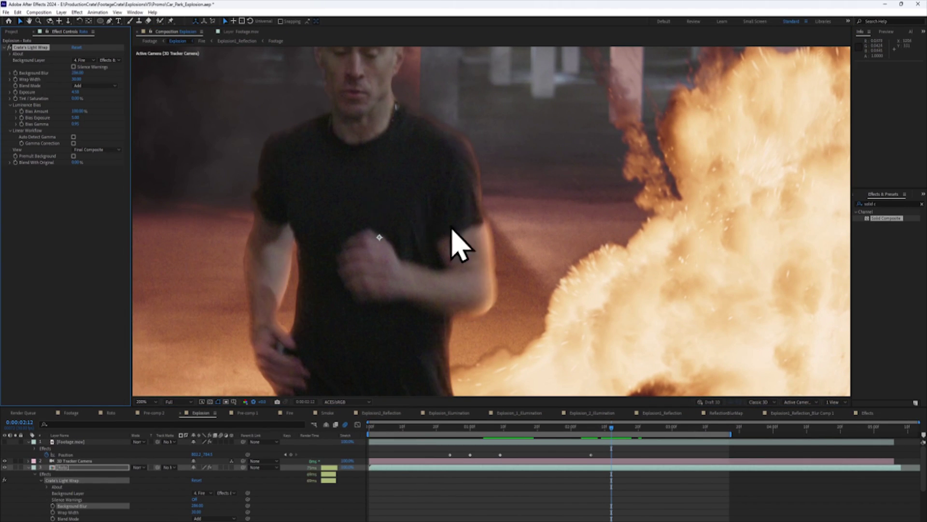
{"action": "scroll", "coordinate": [461, 193], "scroll_direction": "down", "scroll_amount": 2}
Apply LaForge's Crates Easy Glow to the Fire layer, with tonemap gamma 100 and intensity 10.4.
{"action": "key", "text": "space"}
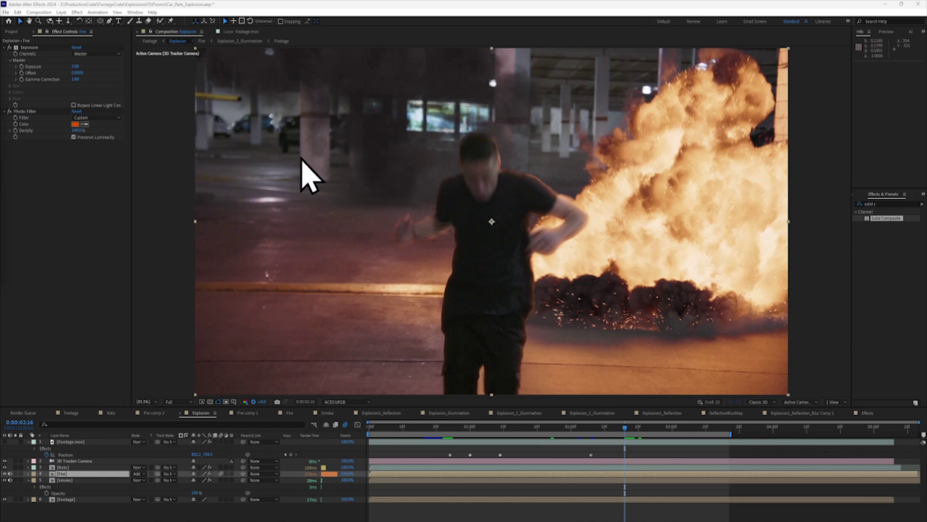
{"action": "right_click", "coordinate": [69, 152]}
{"action": "mouse_move", "coordinate": [157, 325]}
{"action": "left_click", "coordinate": [211, 343]}
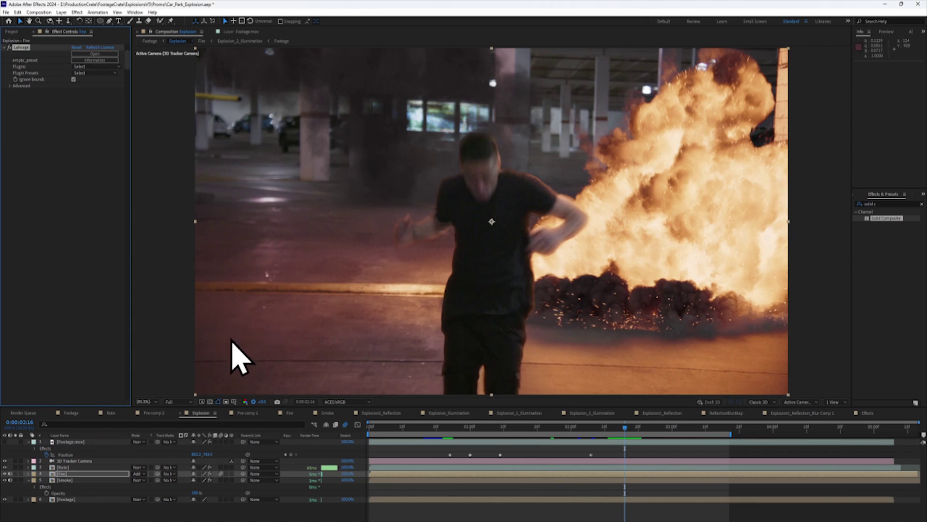
{"action": "left_click", "coordinate": [88, 67]}
{"action": "left_click", "coordinate": [101, 149]}
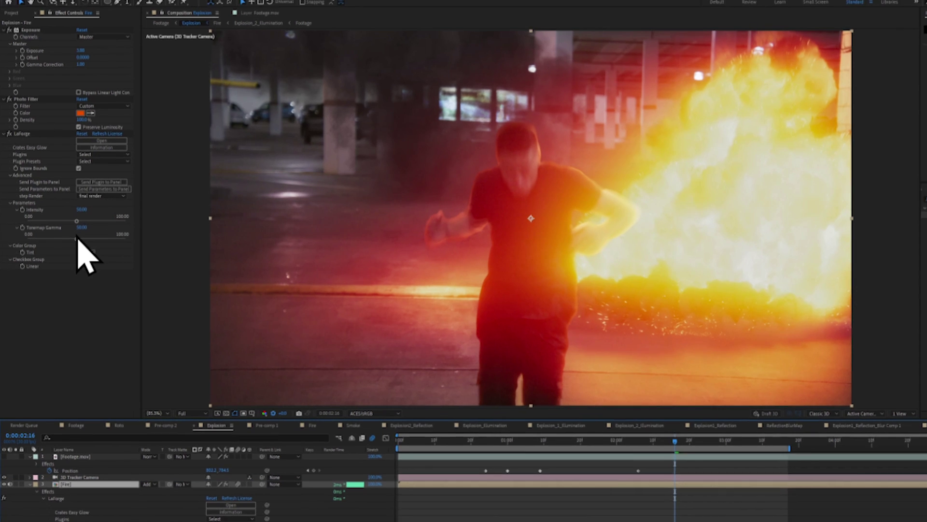
{"action": "left_click_drag", "start_coordinate": [72, 240], "coordinate": [120, 240]}
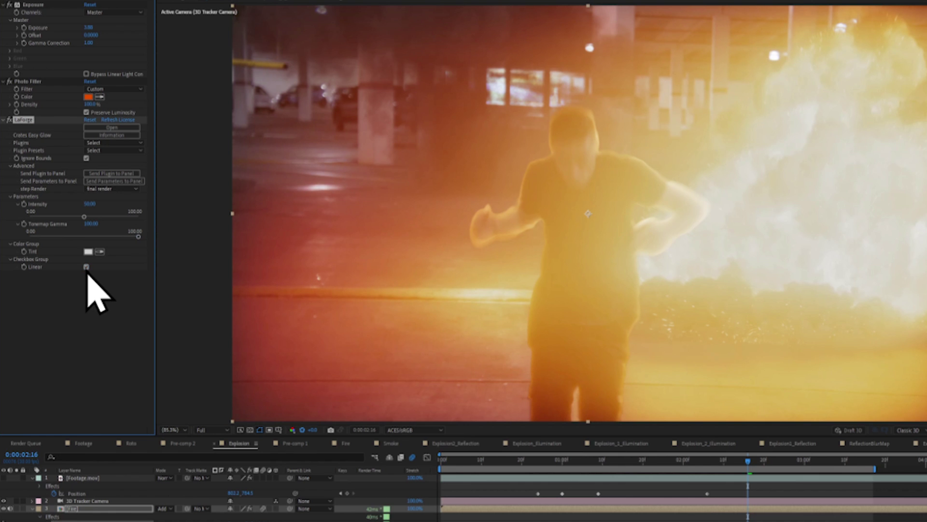
{"action": "left_click_drag", "start_coordinate": [87, 217], "coordinate": [45, 218]}
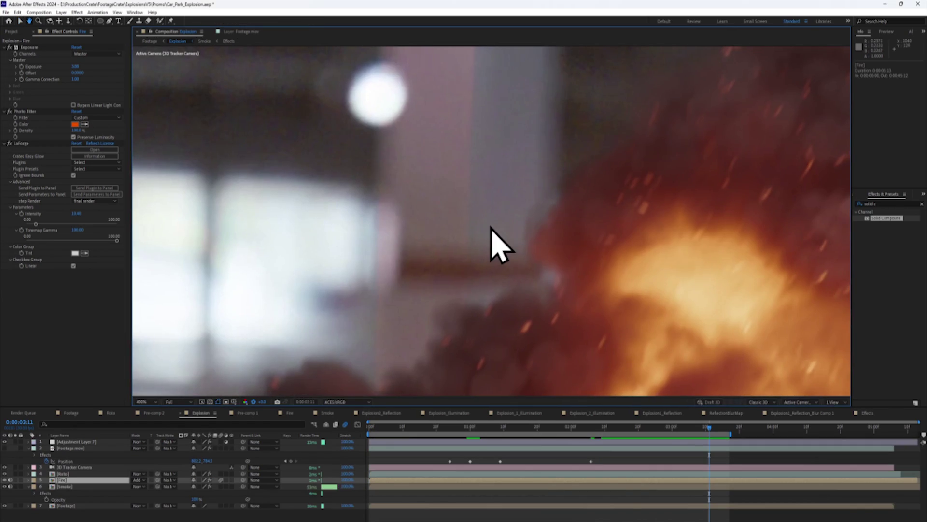
Lower the Fire layer's Camera Lens Blur radius near 3:12 and copy the effect.
{"action": "scroll", "coordinate": [491, 227], "scroll_direction": "down", "scroll_amount": 2}
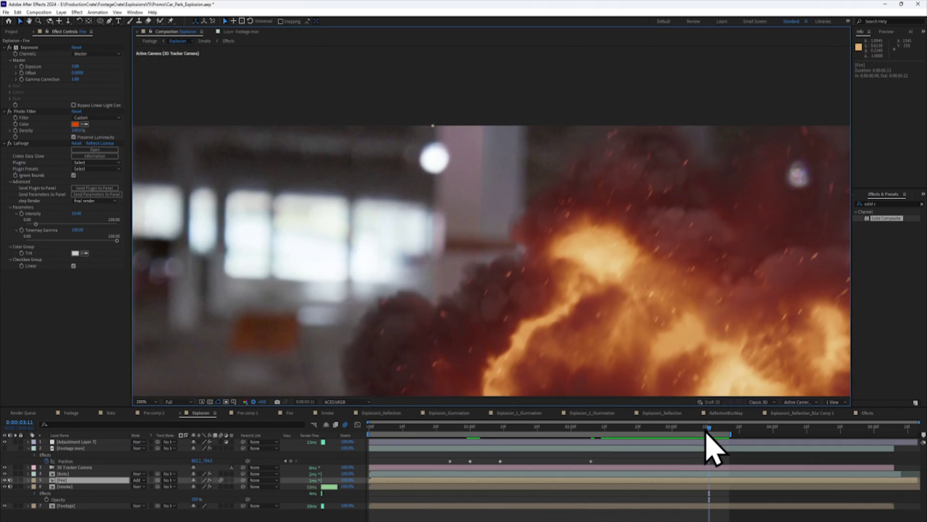
{"action": "mouse_move", "coordinate": [705, 427]}
{"action": "left_mouse_down"}
{"action": "mouse_move", "coordinate": [652, 427]}
{"action": "mouse_move", "coordinate": [713, 432]}
{"action": "left_mouse_up"}
{"action": "left_click_drag", "start_coordinate": [464, 201], "coordinate": [578, 141]}
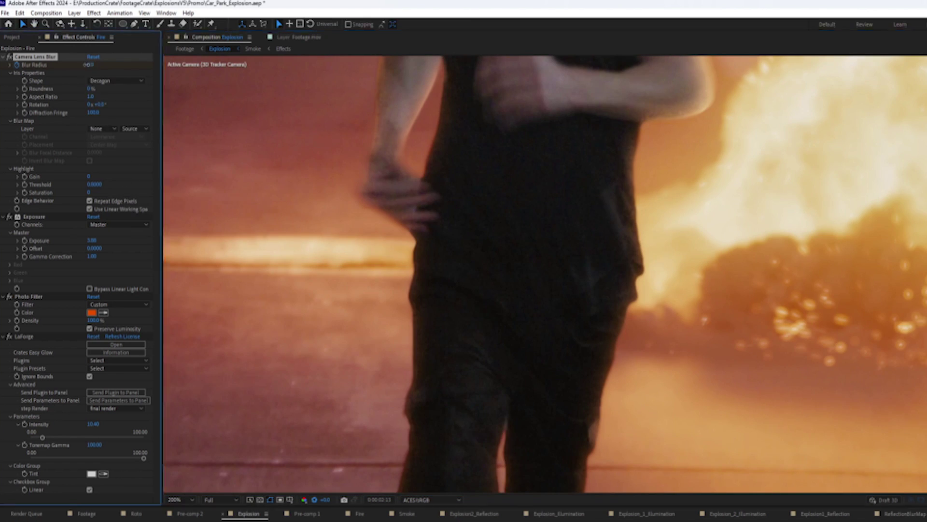
{"action": "left_click_drag", "start_coordinate": [88, 65], "coordinate": [91, 67]}
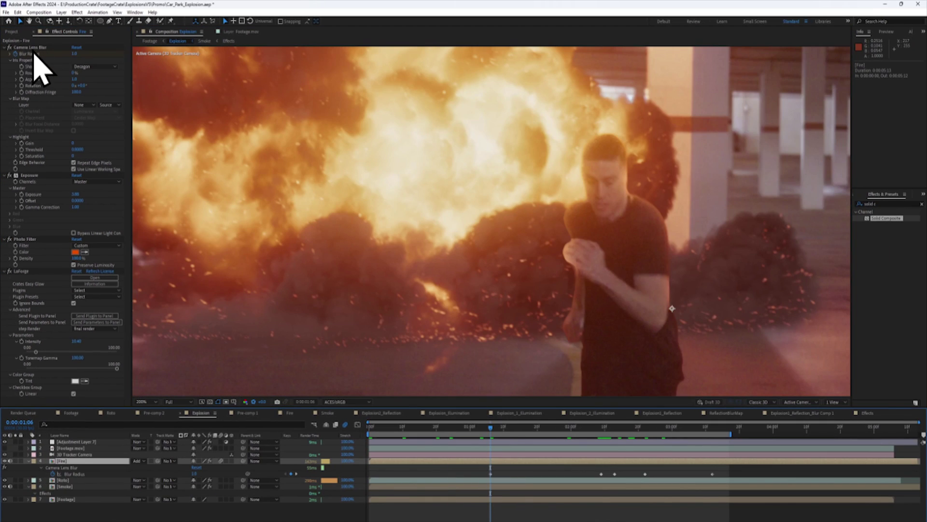
{"action": "left_click", "coordinate": [36, 48]}
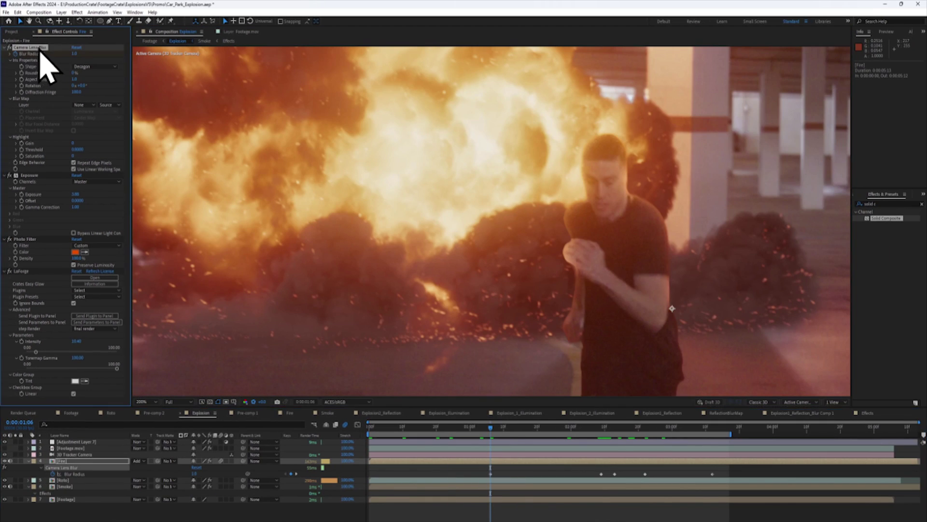
{"action": "left_click", "coordinate": [471, 486]}
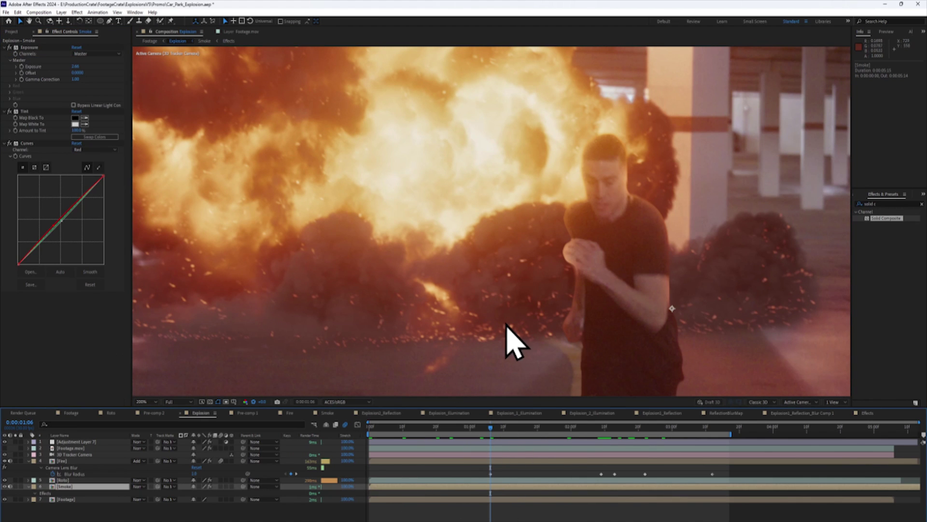
Paste the lens blur onto the Smoke layer, then add floating rocks footage to the Effects comp.
{"action": "key", "text": "ctrl+v"}
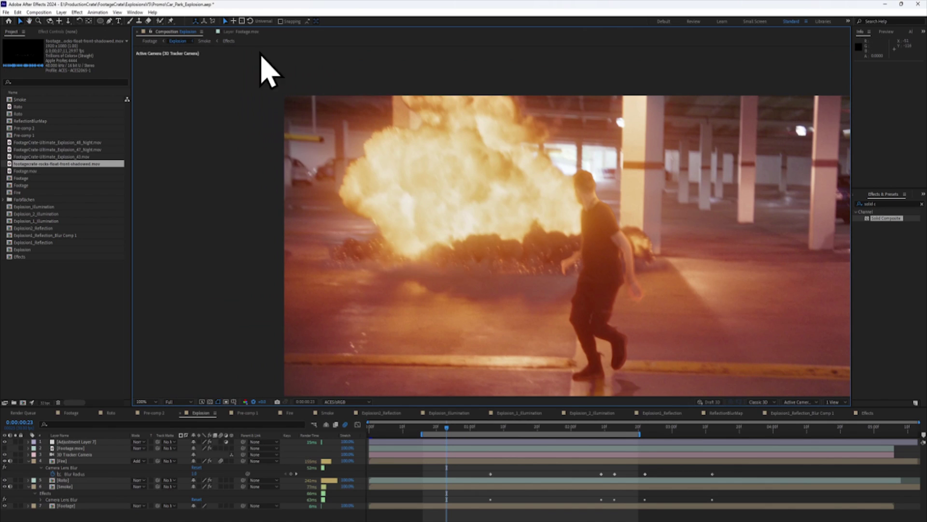
{"action": "left_click", "coordinate": [228, 41]}
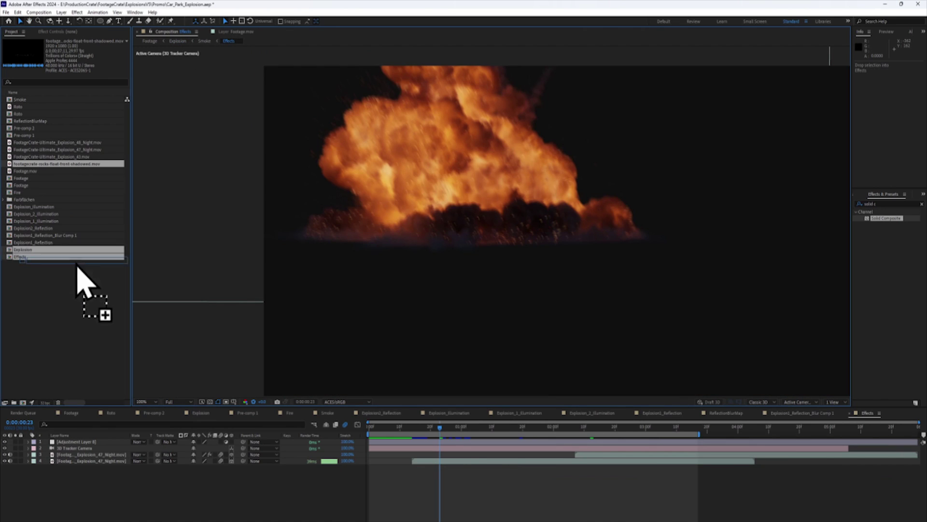
{"action": "left_click_drag", "start_coordinate": [83, 291], "coordinate": [90, 454]}
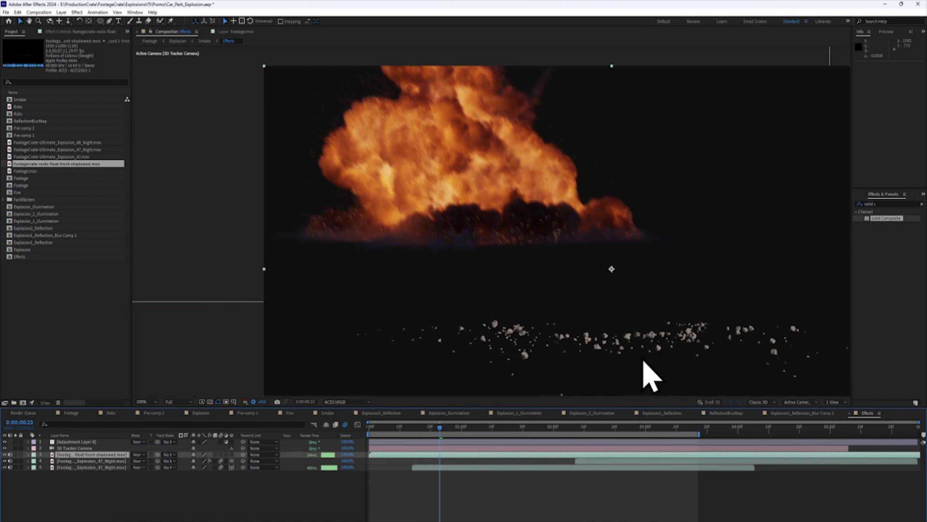
{"action": "left_click", "coordinate": [415, 427]}
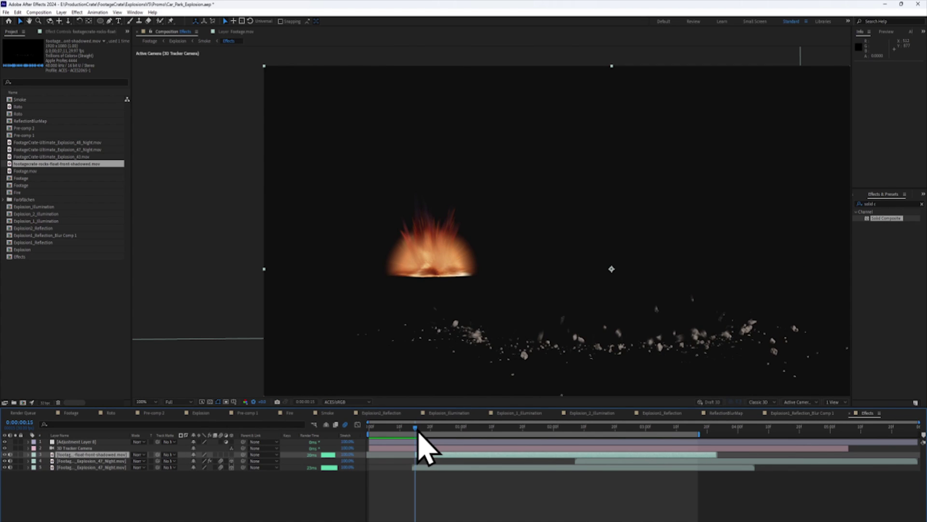
{"action": "left_click_drag", "start_coordinate": [417, 428], "coordinate": [421, 428]}
Move the rocks layer up and left and scale it to 71%.
{"action": "left_click_drag", "start_coordinate": [588, 384], "coordinate": [395, 319]}
{"action": "key", "text": "r"}
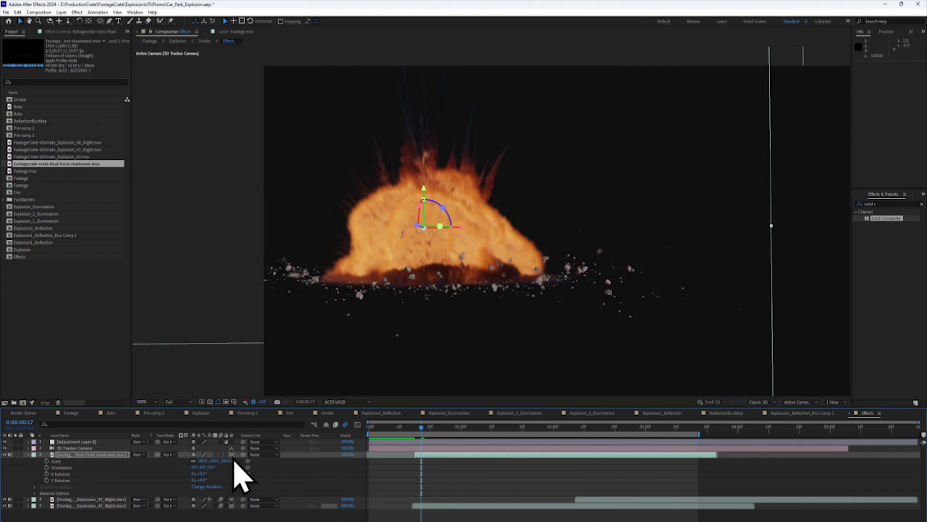
{"action": "left_click_drag", "start_coordinate": [446, 198], "coordinate": [446, 199]}
{"action": "key", "text": "s"}
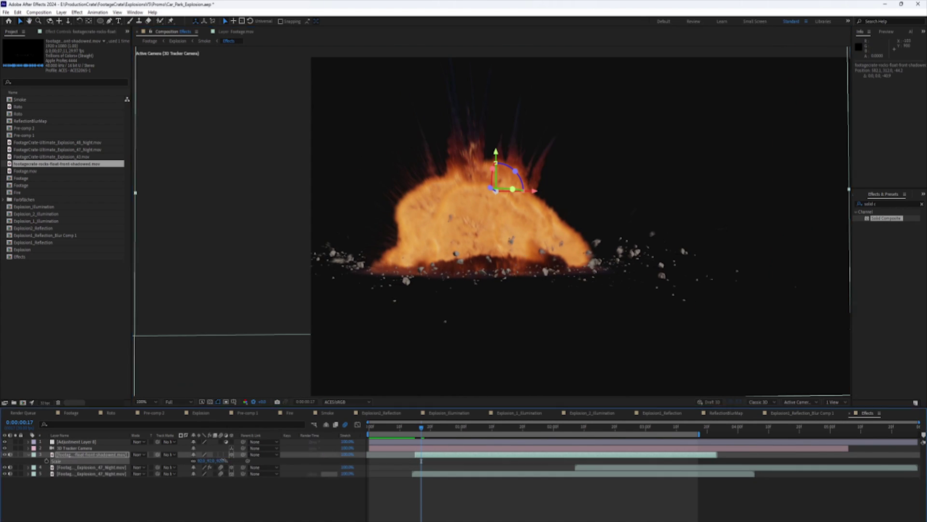
{"action": "left_click_drag", "start_coordinate": [212, 461], "coordinate": [179, 460]}
Add a Curves adjustment to the rocks layer.
{"action": "left_click", "coordinate": [89, 32]}
{"action": "right_click", "coordinate": [46, 108]}
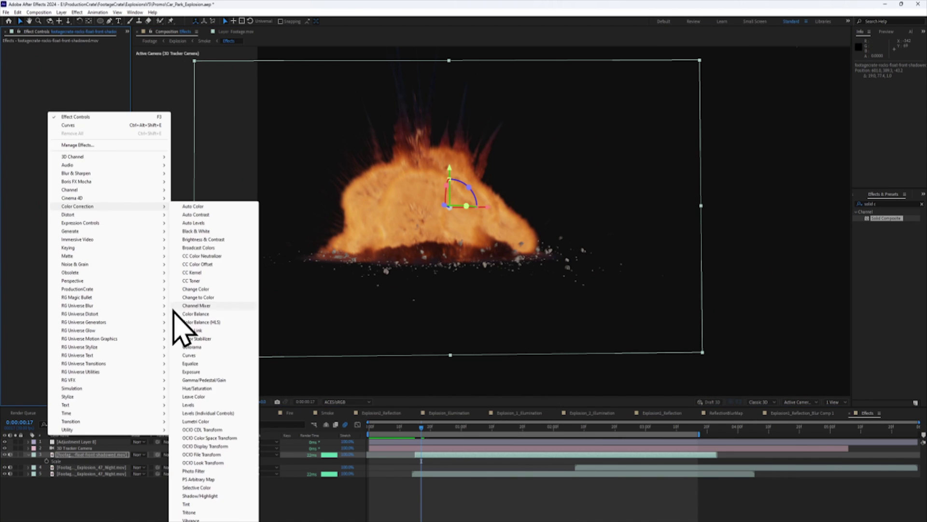
{"action": "key", "text": "Escape"}
{"action": "right_click", "coordinate": [38, 92]}
{"action": "right_click", "coordinate": [50, 63]}
{"action": "mouse_move", "coordinate": [92, 166]}
{"action": "left_click", "coordinate": [212, 309]}
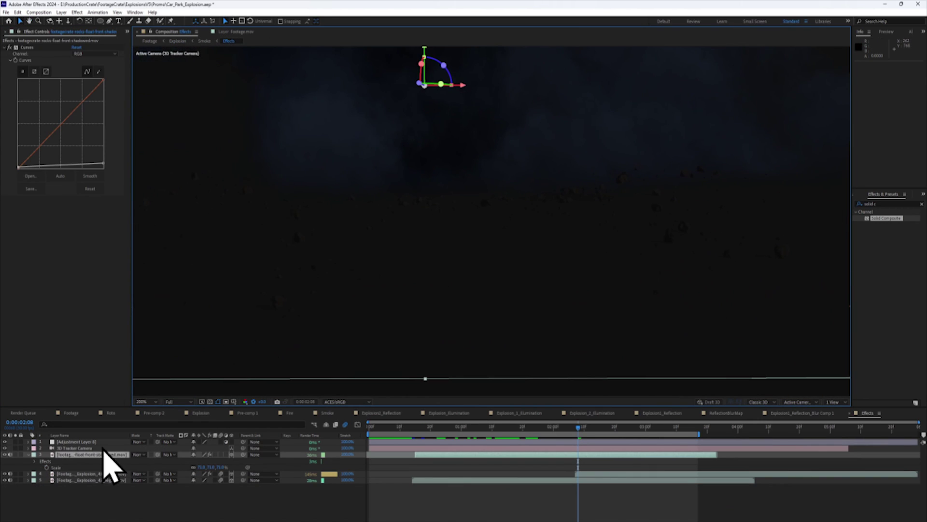
Duplicate the rocks, darken with Levels gamma, add Curves bending the green channel, and open the blending choices.
{"action": "key", "text": "ctrl+d"}
{"action": "right_click", "coordinate": [72, 156]}
{"action": "left_click", "coordinate": [213, 359]}
{"action": "left_click_drag", "start_coordinate": [69, 96], "coordinate": [95, 97]}
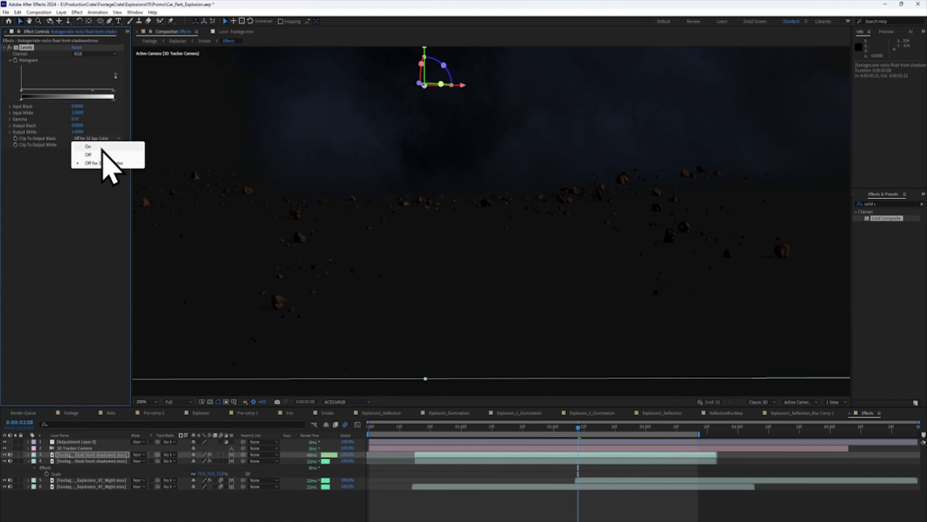
{"action": "right_click", "coordinate": [74, 166]}
{"action": "left_click", "coordinate": [213, 303]}
{"action": "left_click", "coordinate": [94, 158]}
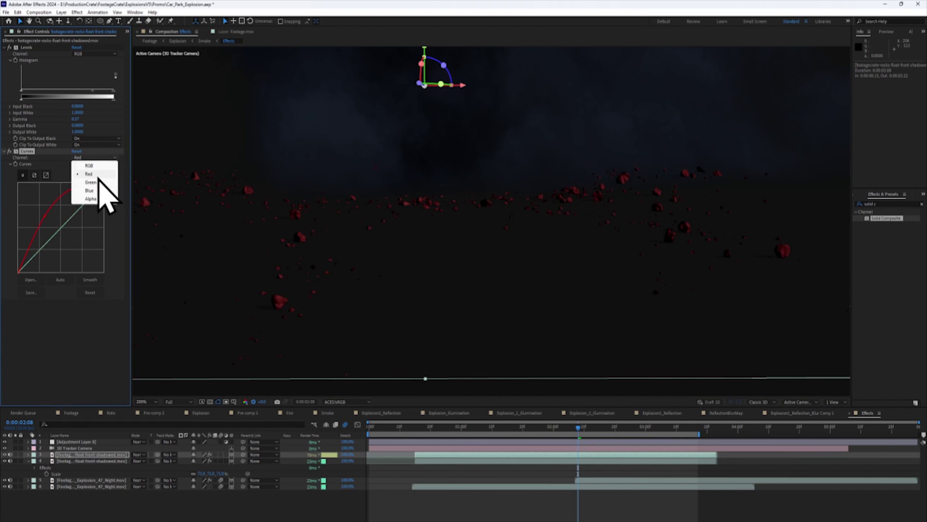
{"action": "left_click", "coordinate": [91, 183]}
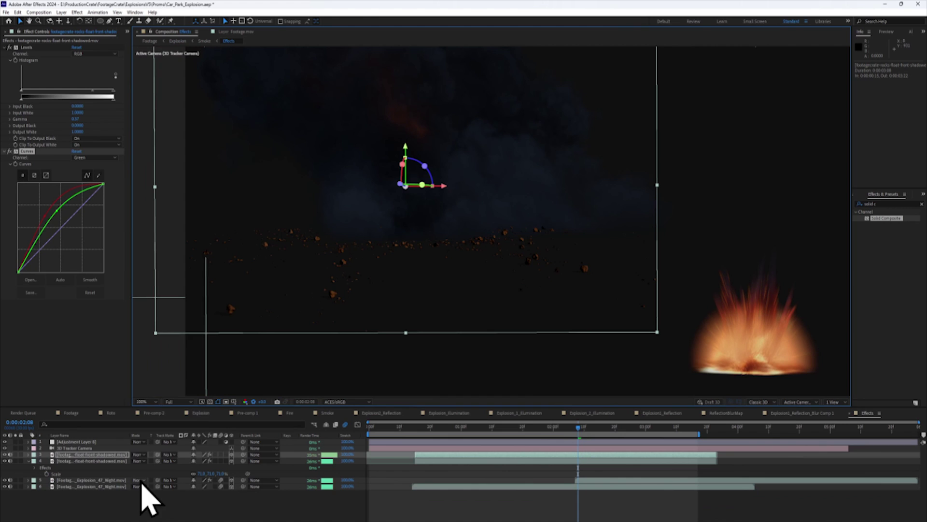
{"action": "left_click", "coordinate": [141, 485]}
Return to the Explosion comp and check the Fire layer's look at frame 2:13.
{"action": "left_click", "coordinate": [178, 40]}
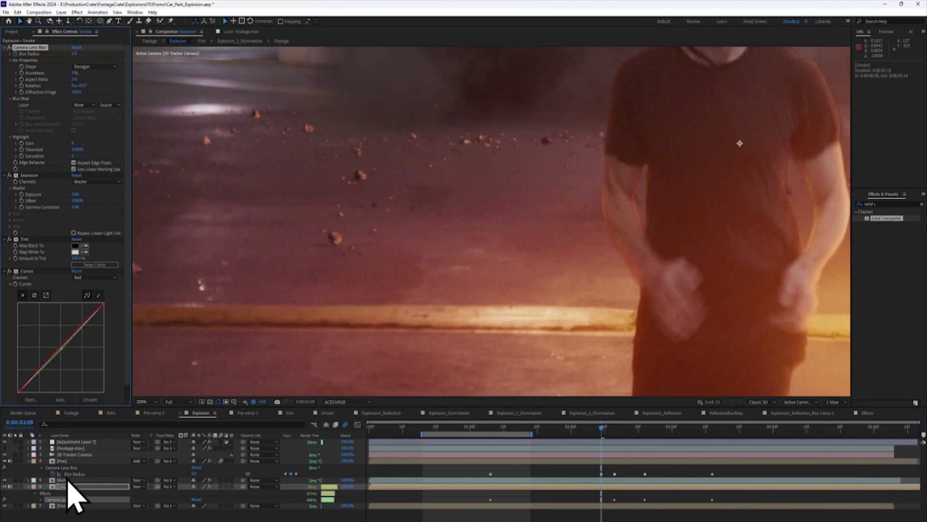
{"action": "left_click", "coordinate": [71, 462]}
{"action": "left_click_drag", "start_coordinate": [602, 428], "coordinate": [615, 427]}
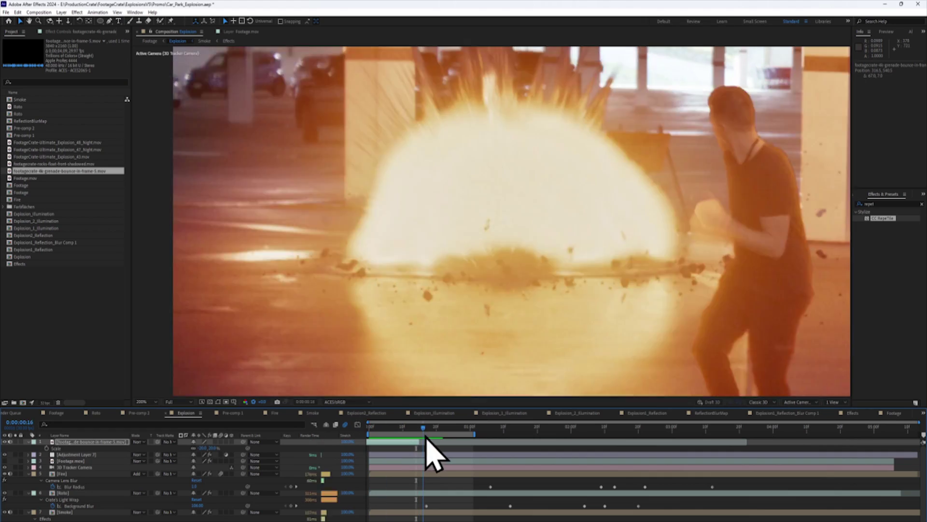
Step back to an earlier frame of the Explosion comp.
{"action": "key", "text": "Page_Up"}
{"action": "key", "text": "Page_Up"}
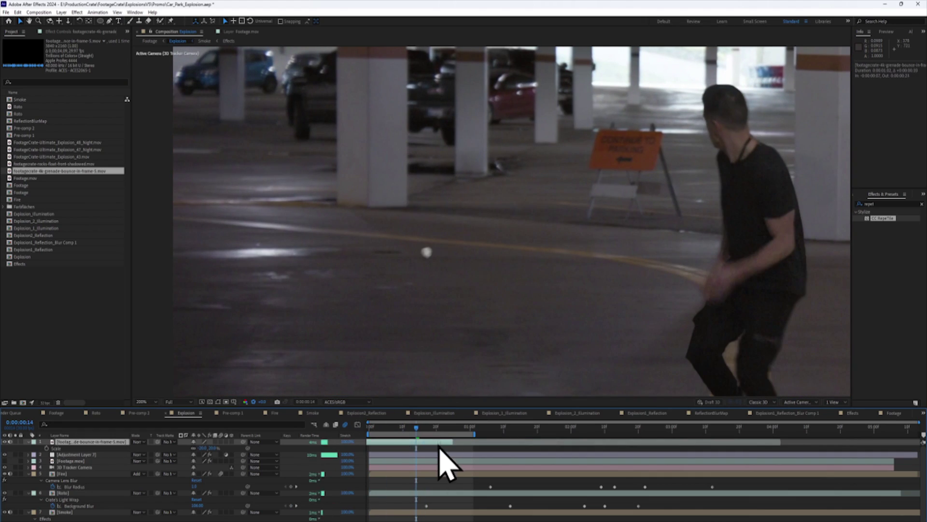